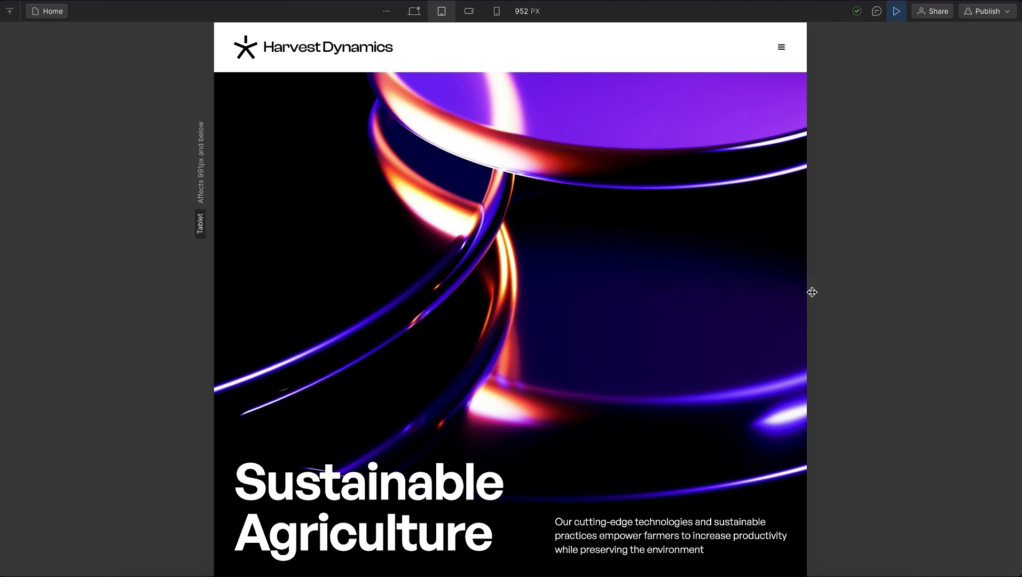
- Raise the text zoom preview to 22px and narrow the canvas to about 1316 px
left_click(385, 11)
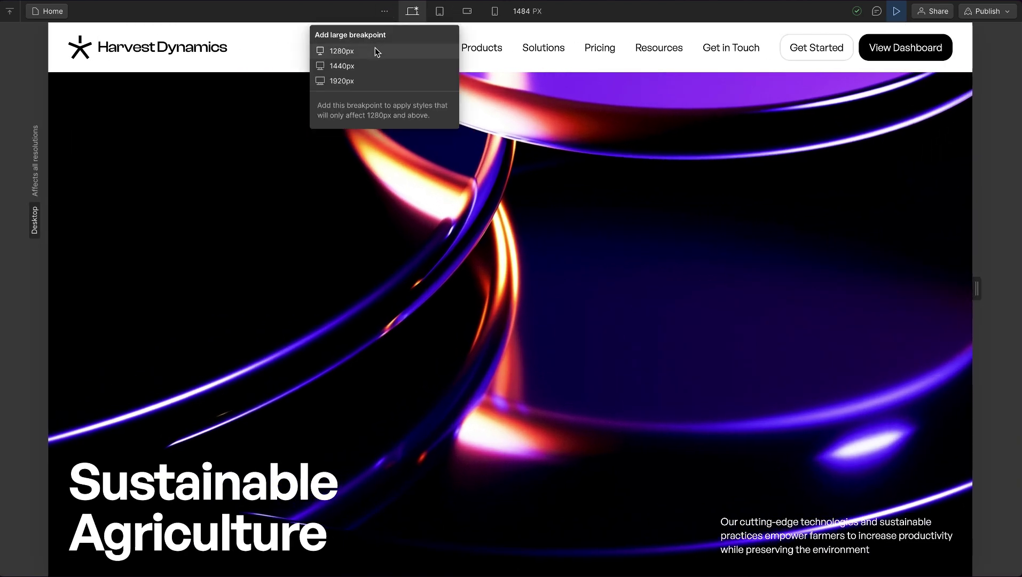
left_click(345, 10)
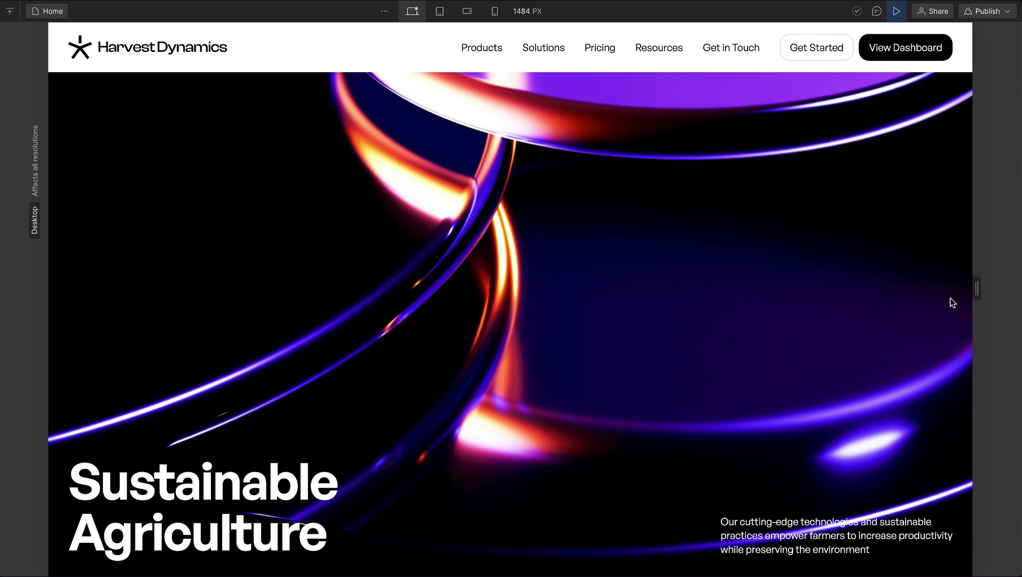
left_click(527, 11)
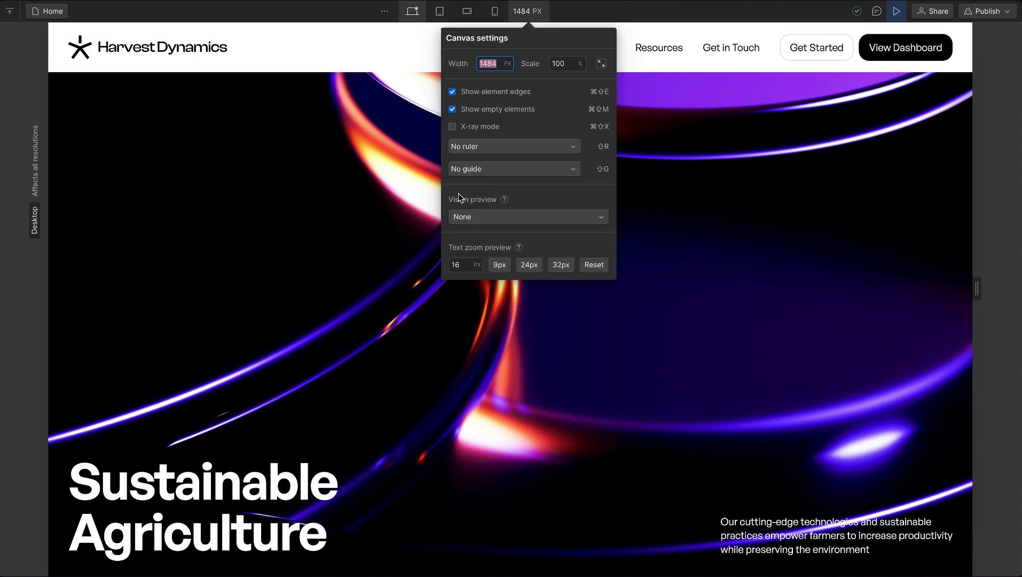
left_click(464, 265)
key("Up")
key("Up")
key("Up")
key("Up")
key("Up")
key("Up")
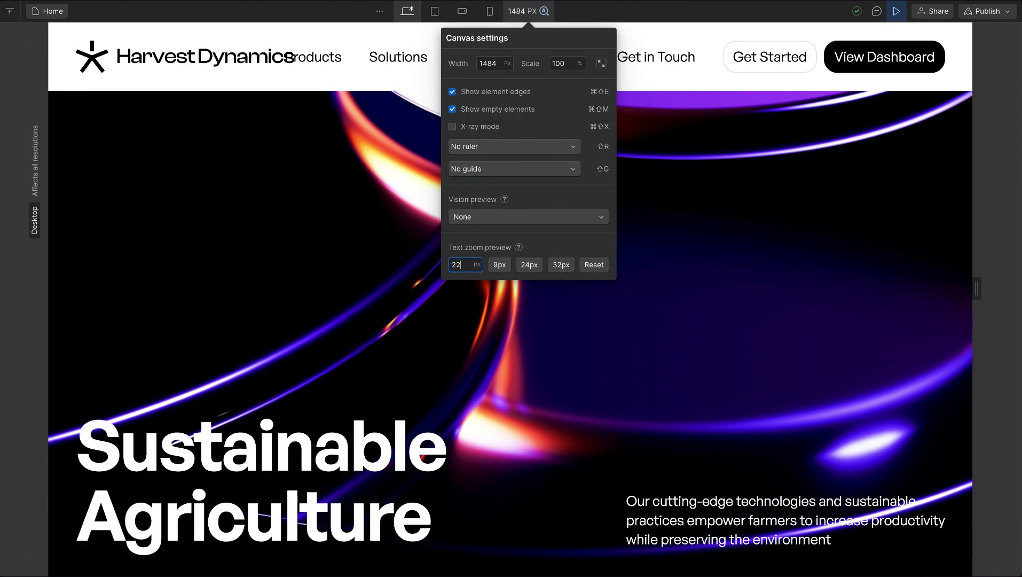
left_click(867, 344)
left_click_drag(983, 286, 952, 290)
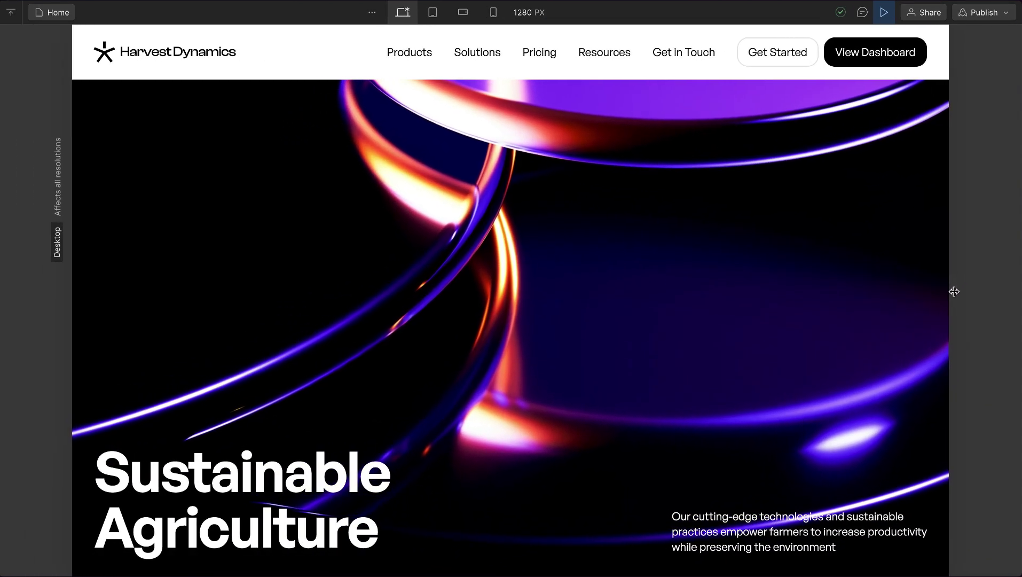
- At 1280 px, try text preview sizes 19 and 18 to find where the nav collapses, then reset
left_click(536, 13)
left_click(474, 292)
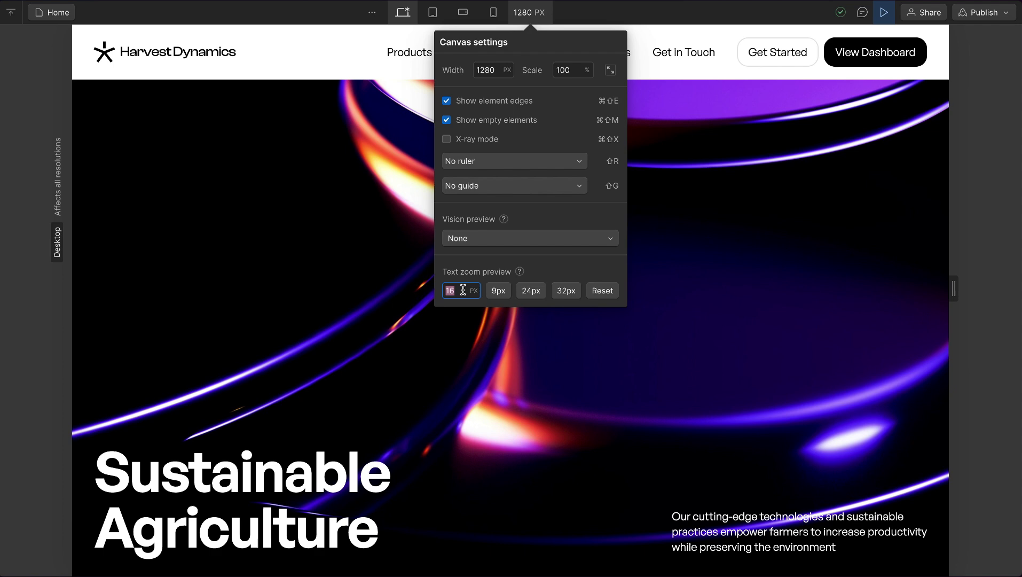
key("Up")
key("Up")
key("Up")
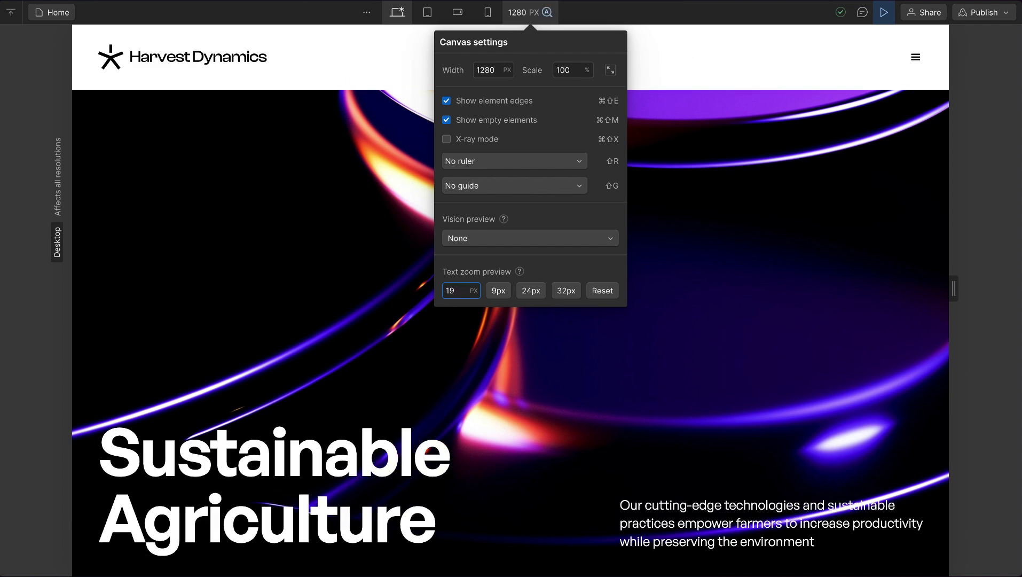
key("Down")
key("Up")
key("Down")
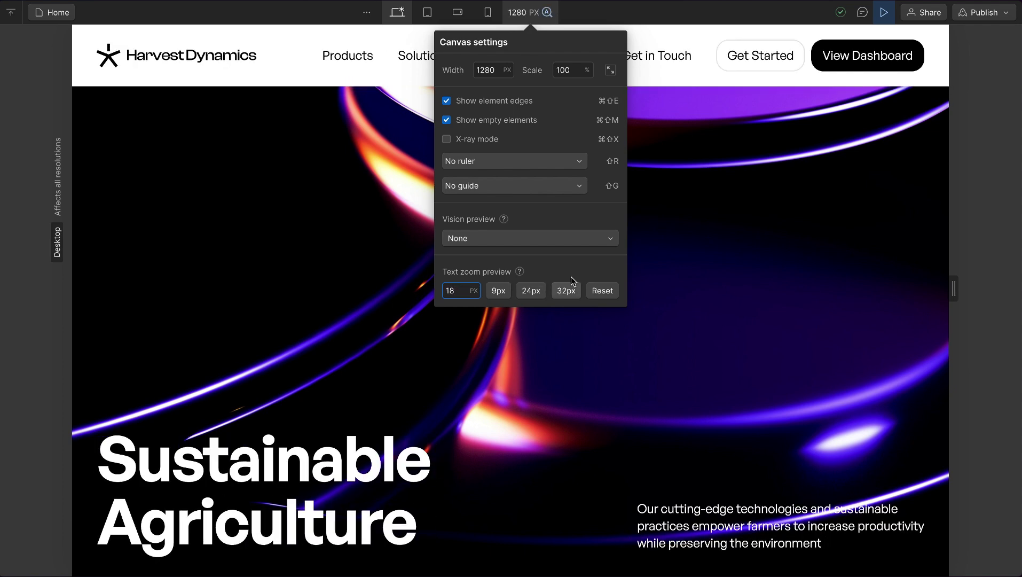
left_click(602, 290)
- On the 768 px Tablet breakpoint, set text zoom to 10 and resize the canvas to 784 px
left_click(427, 12)
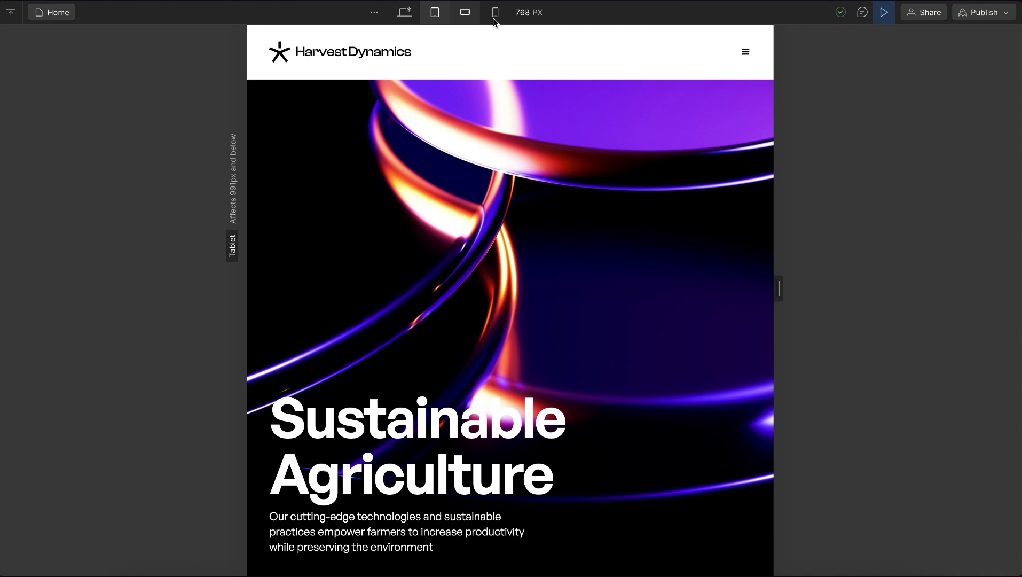
left_click(530, 13)
left_click(468, 294)
type("14")
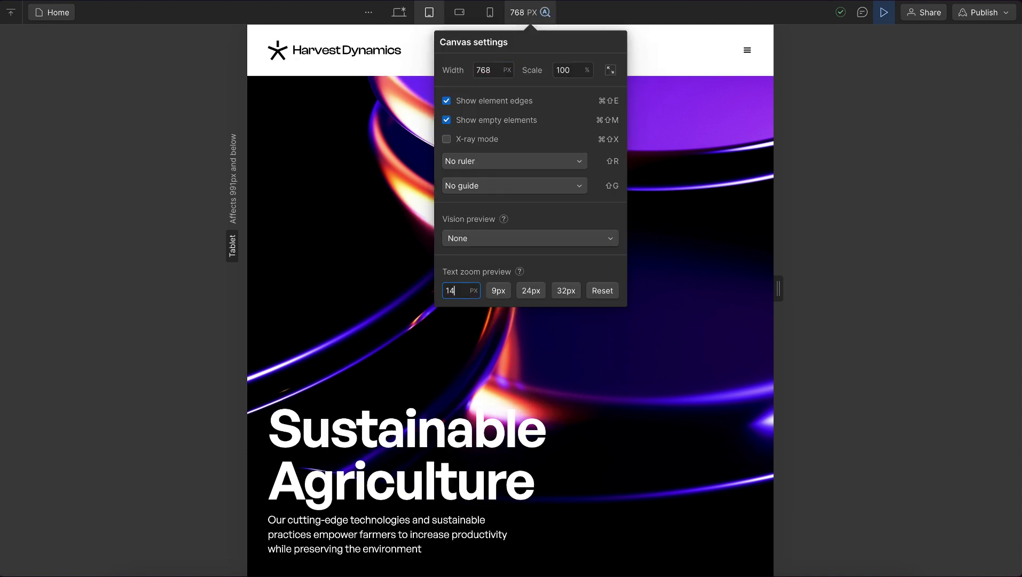
key("Down")
key("Down")
key("Down")
key("Down")
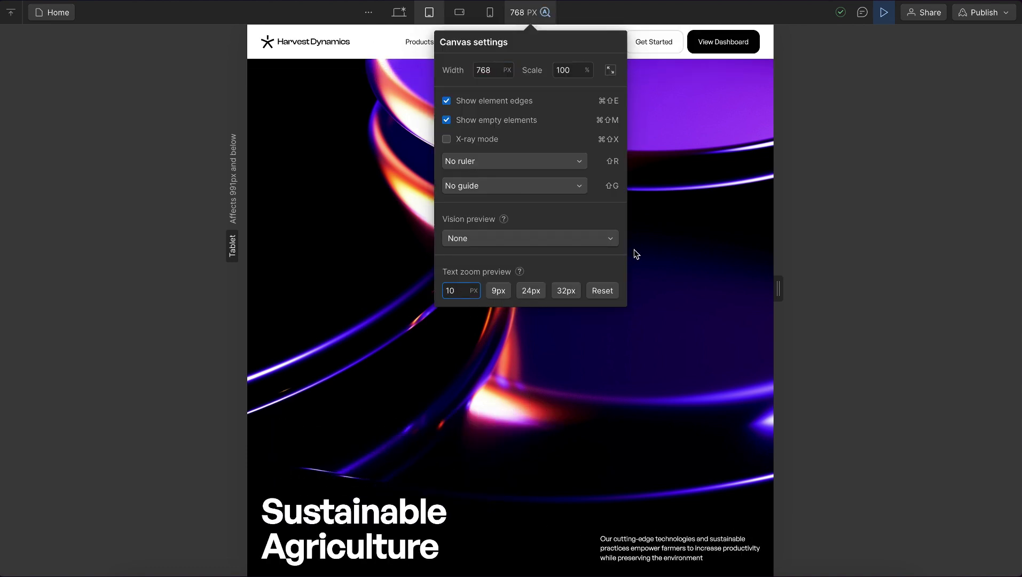
key("Escape")
mouse_move(776, 292)
left_mouse_down()
mouse_move(744, 290)
mouse_move(784, 290)
left_mouse_up()
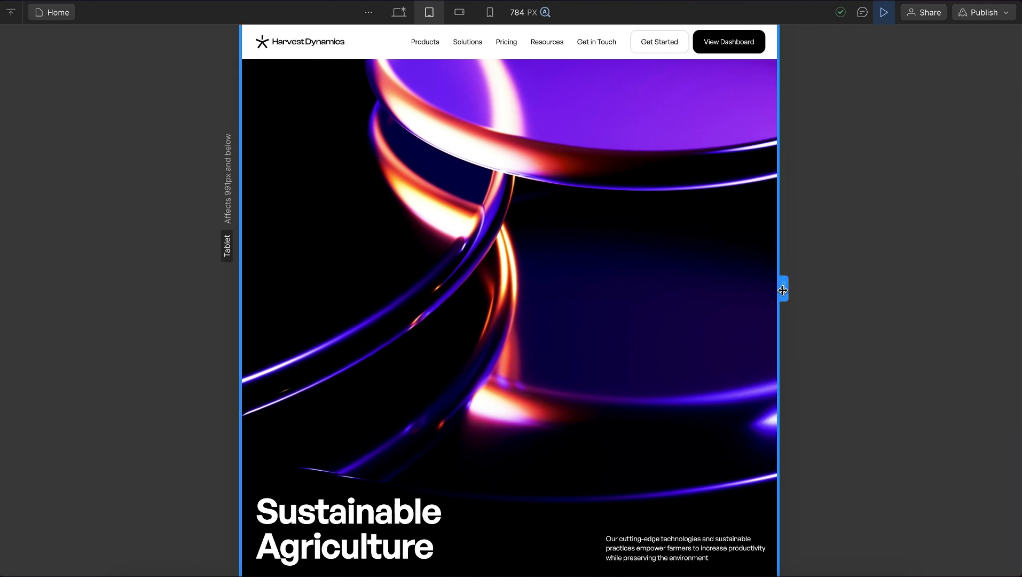
- Leave preview and set the nav's Menu icon to None on the Tablet breakpoint
key("ctrl+shift+p")
left_click(57, 93)
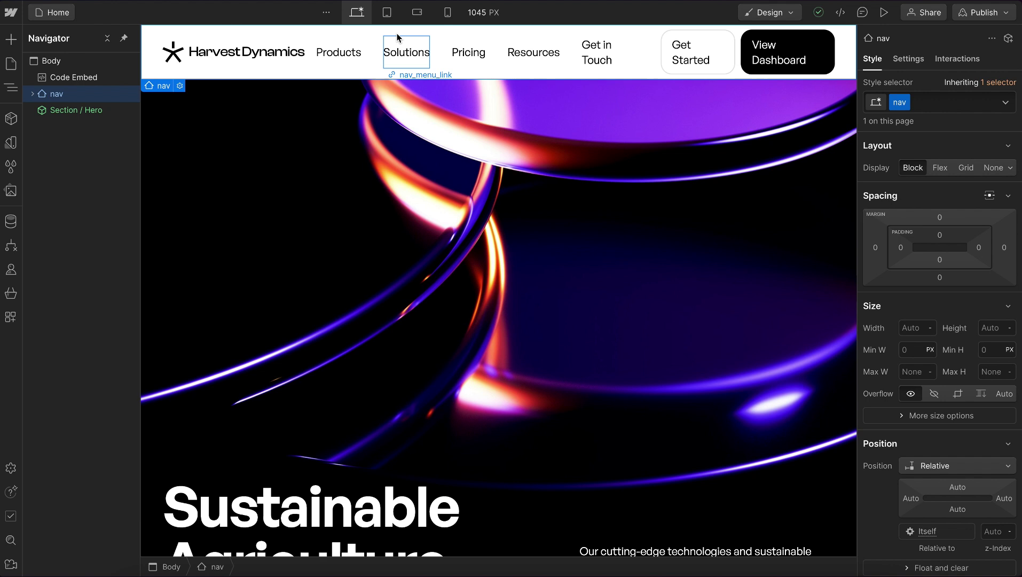
left_click(388, 12)
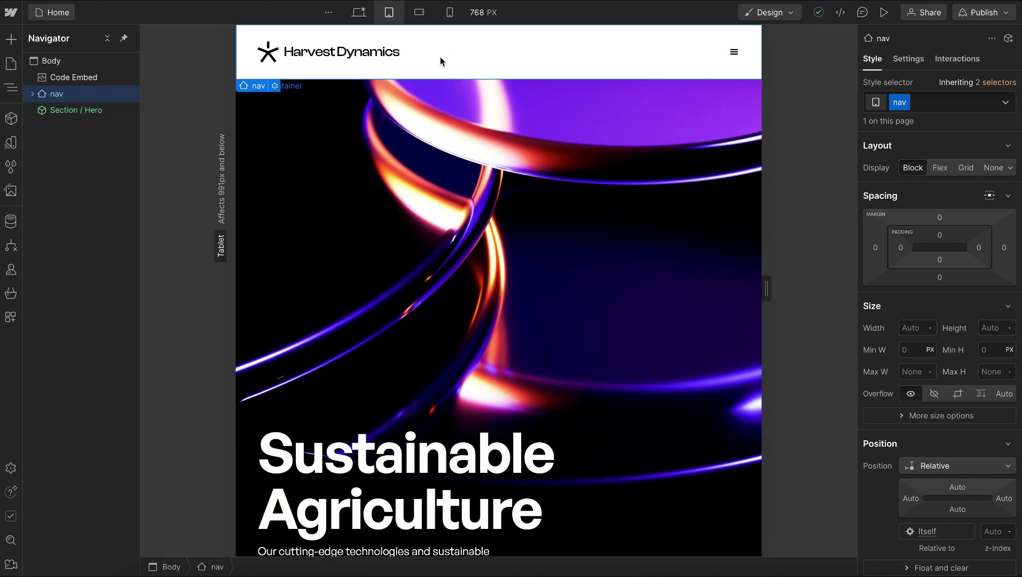
left_click(908, 59)
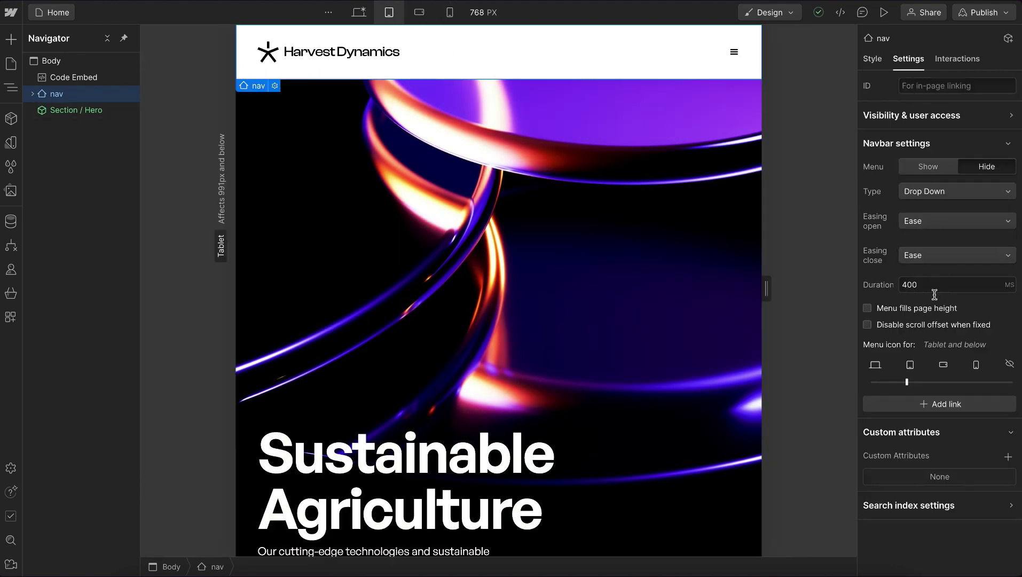
left_click_drag(906, 382, 1013, 383)
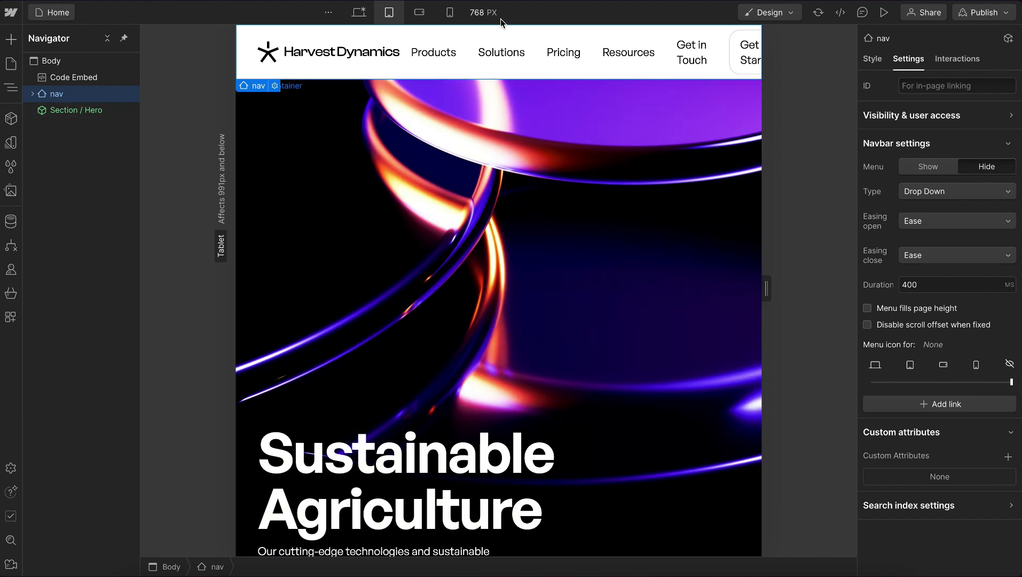
- Test the nav at text zoom 10, reset the zoom to 16, and return to Desktop
left_click(482, 13)
left_click(403, 292)
key("Down")
key("Down")
key("Down")
key("Down")
key("Down")
key("Down")
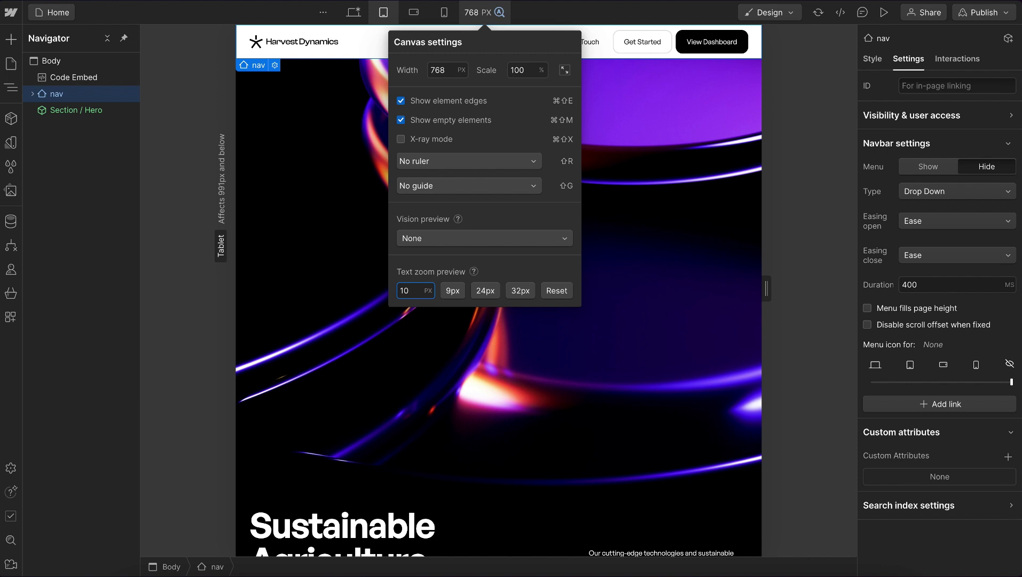
left_click(485, 14)
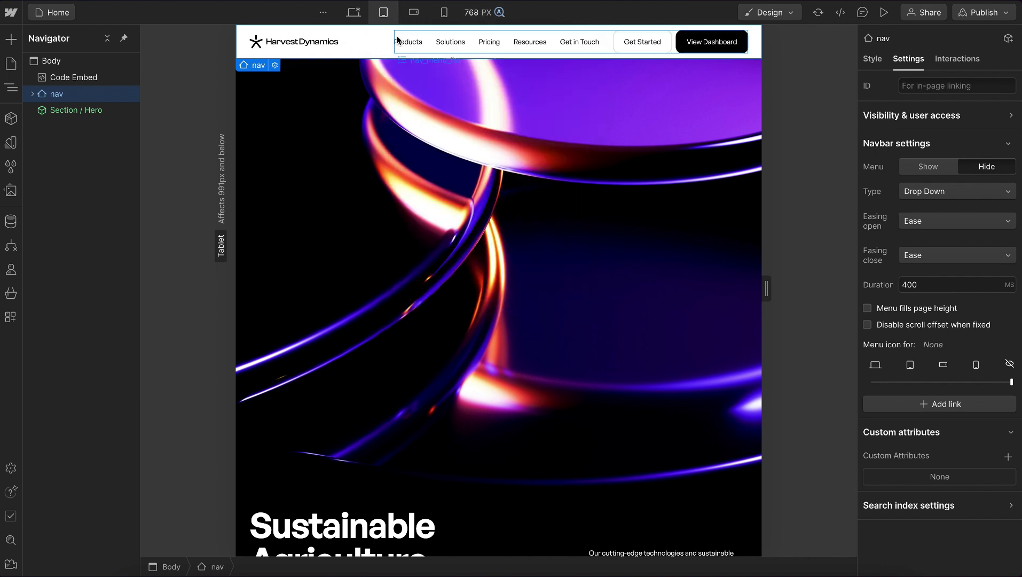
left_click(484, 12)
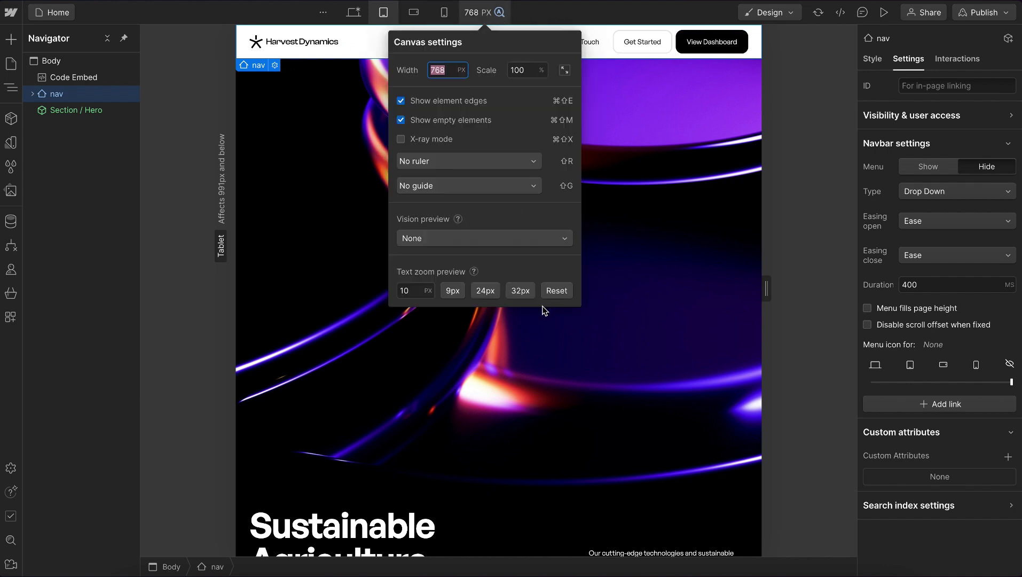
left_click(556, 291)
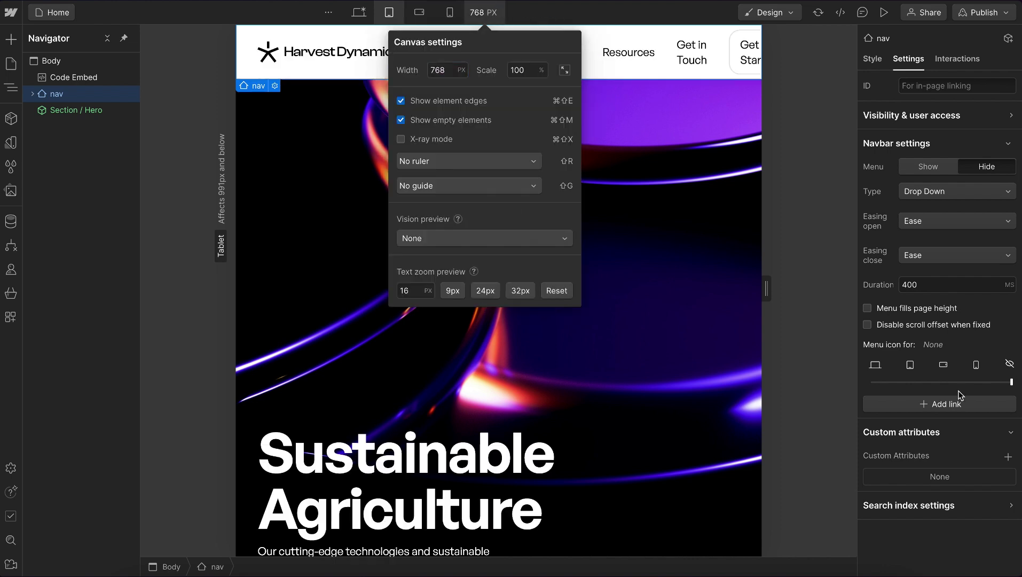
left_click(961, 340)
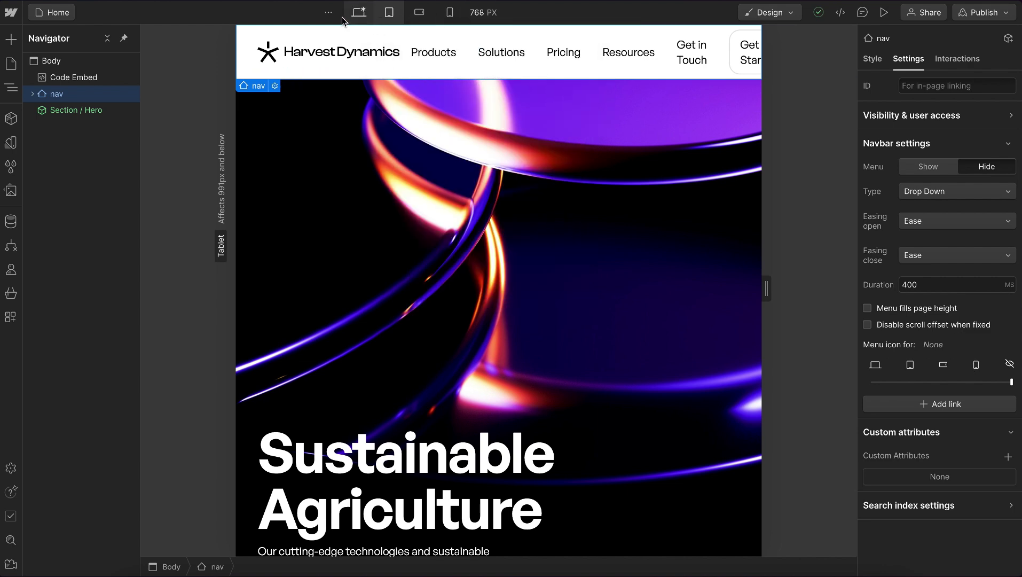
left_click(356, 16)
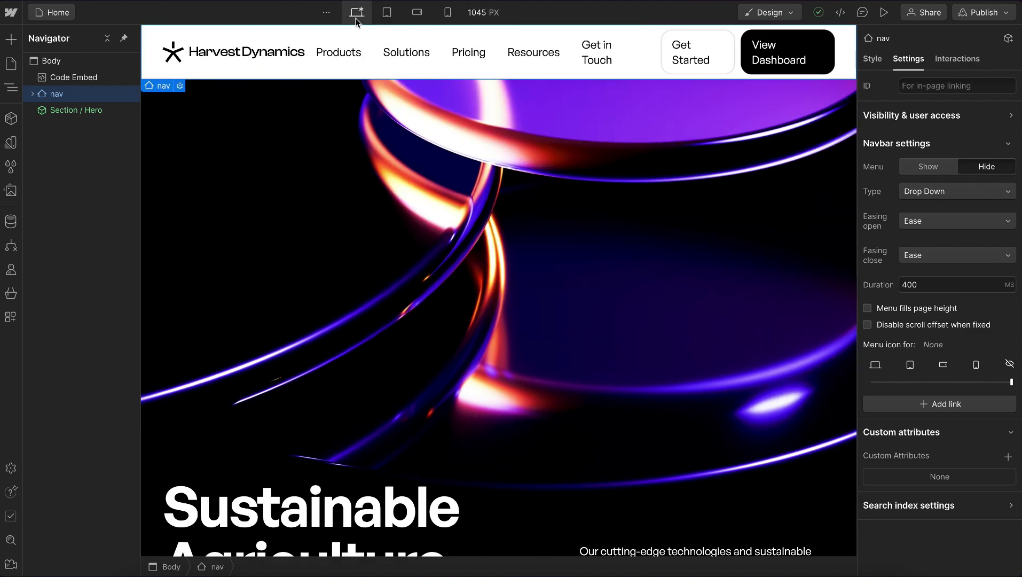
- Create a new component from the nav_menu_list element
left_click(372, 71)
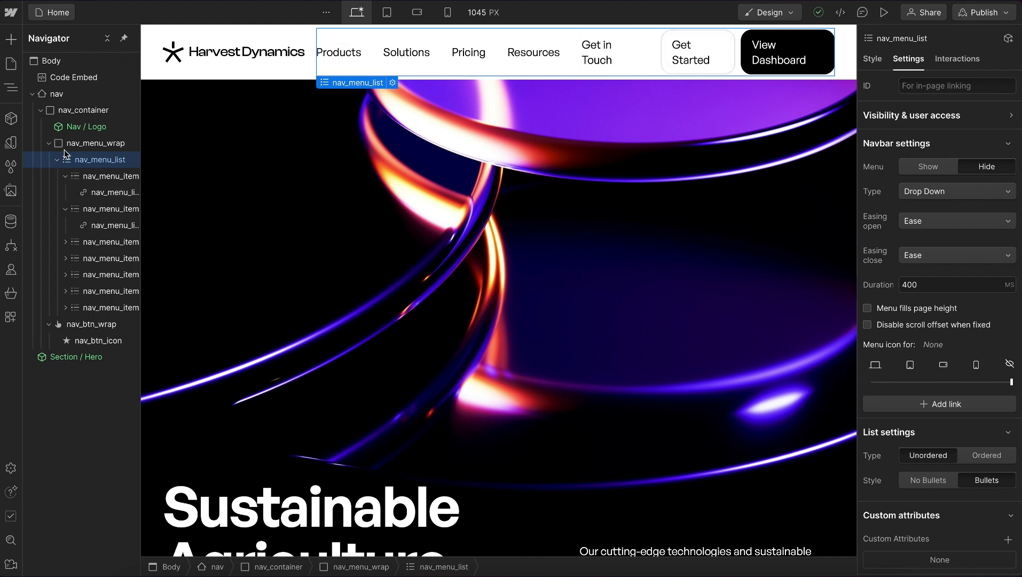
left_click(115, 145)
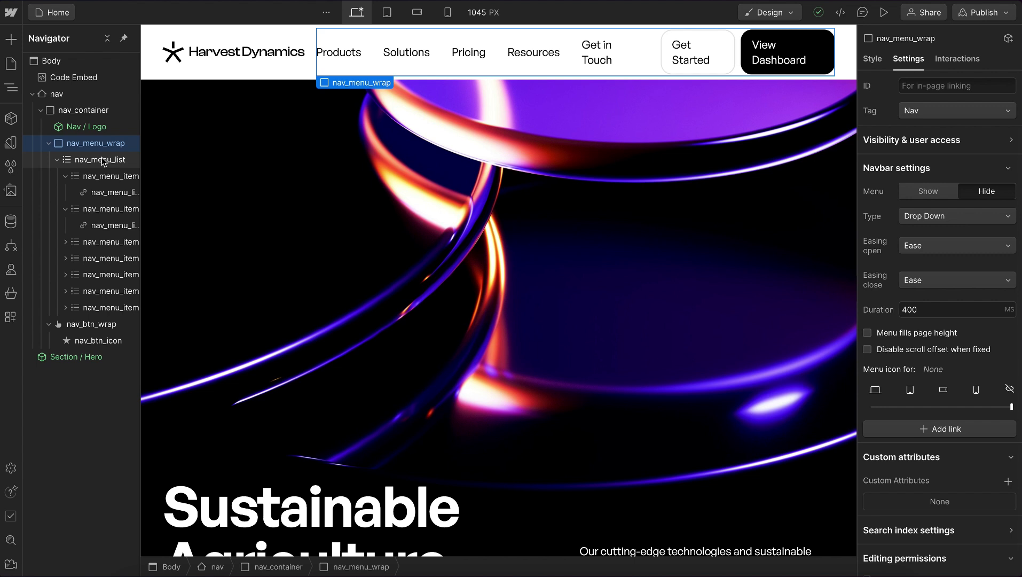
left_click(103, 160)
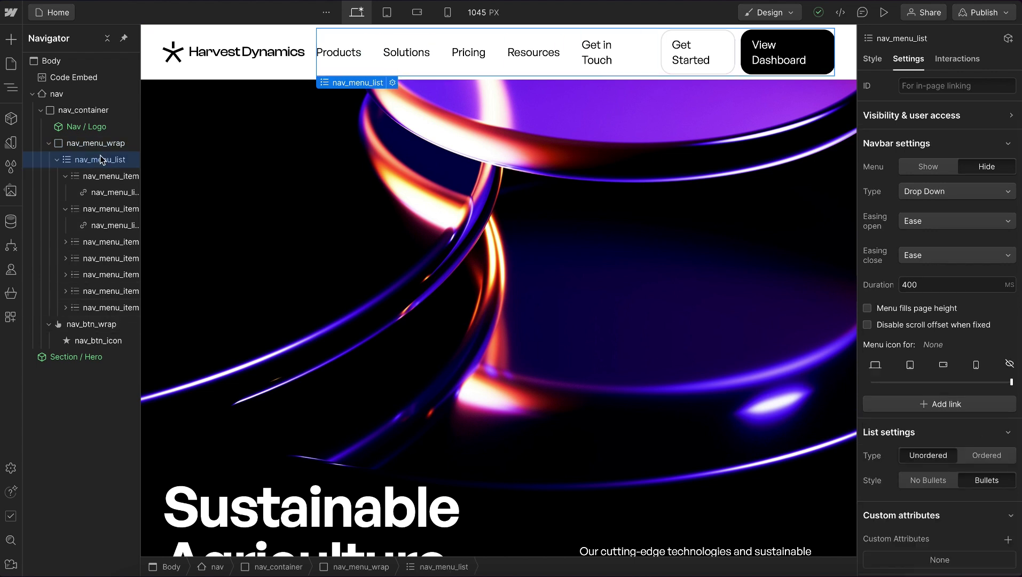
left_click(11, 119)
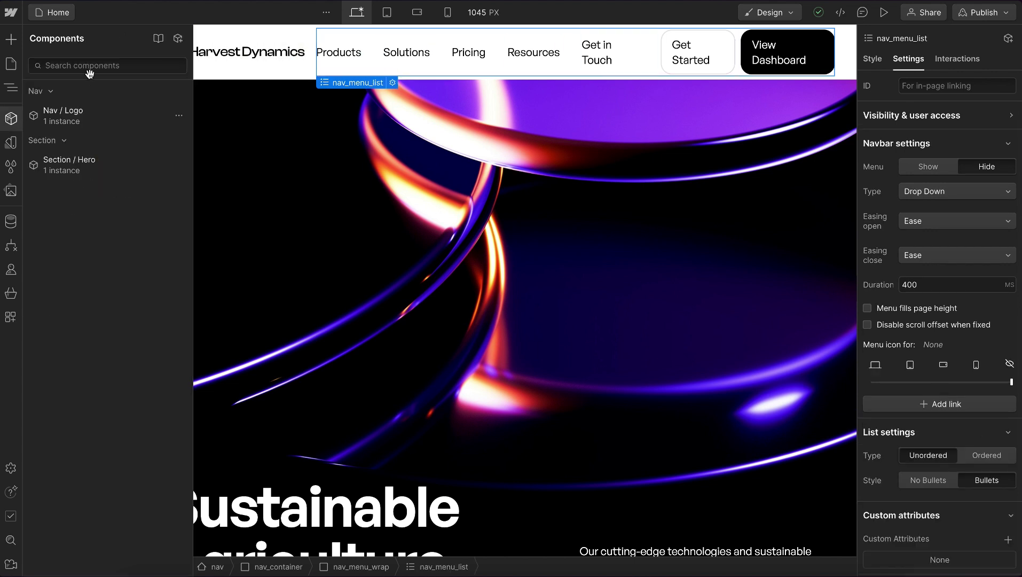
left_click(177, 40)
- Put the Nav / Links component in the Nav group and return to the Home page
type("Nav / Links")
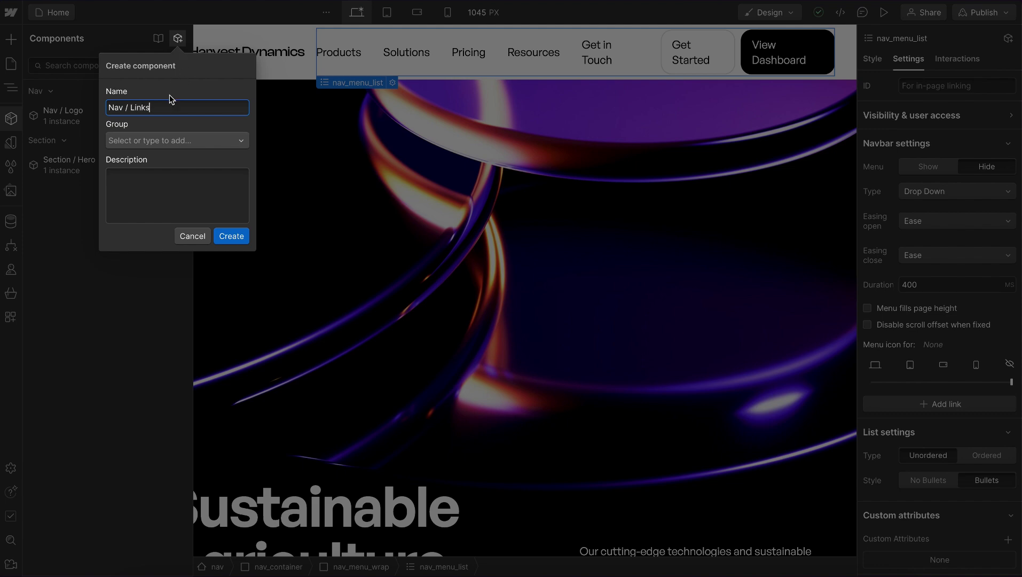
left_click(152, 140)
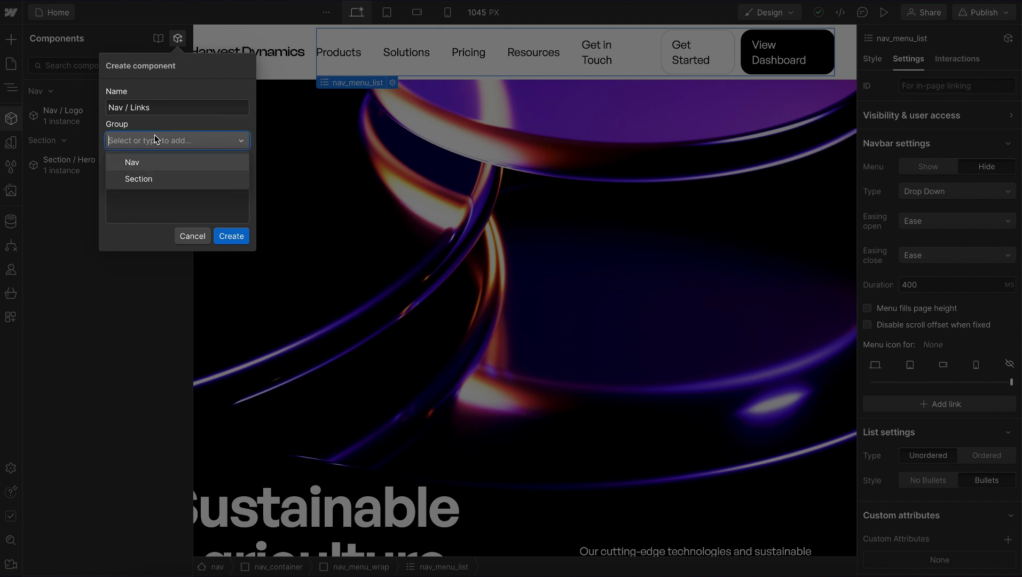
left_click(151, 164)
key("Return")
key("Escape")
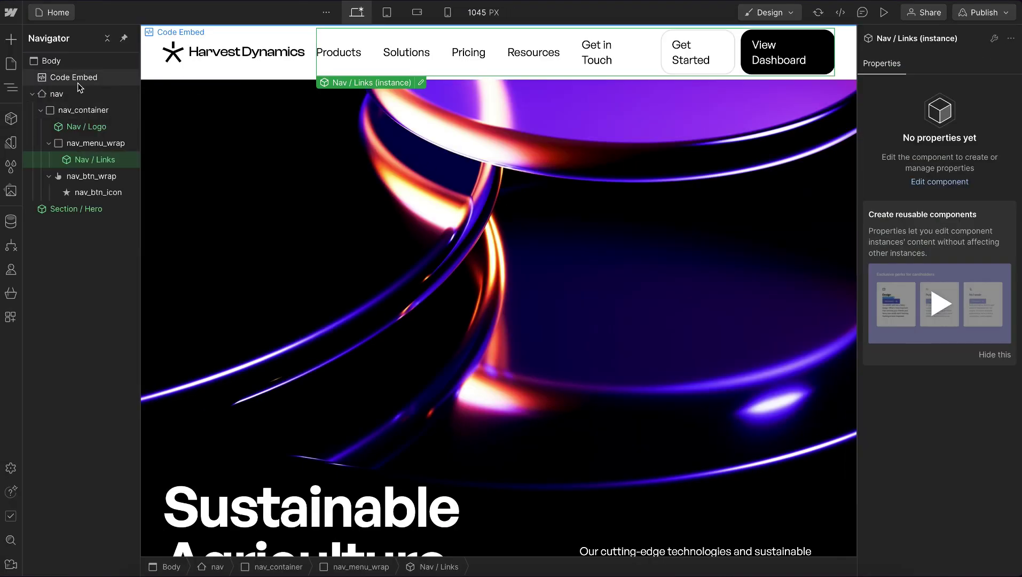
- Give the nav element an is-desktop combo class
left_click(57, 93)
key("s")
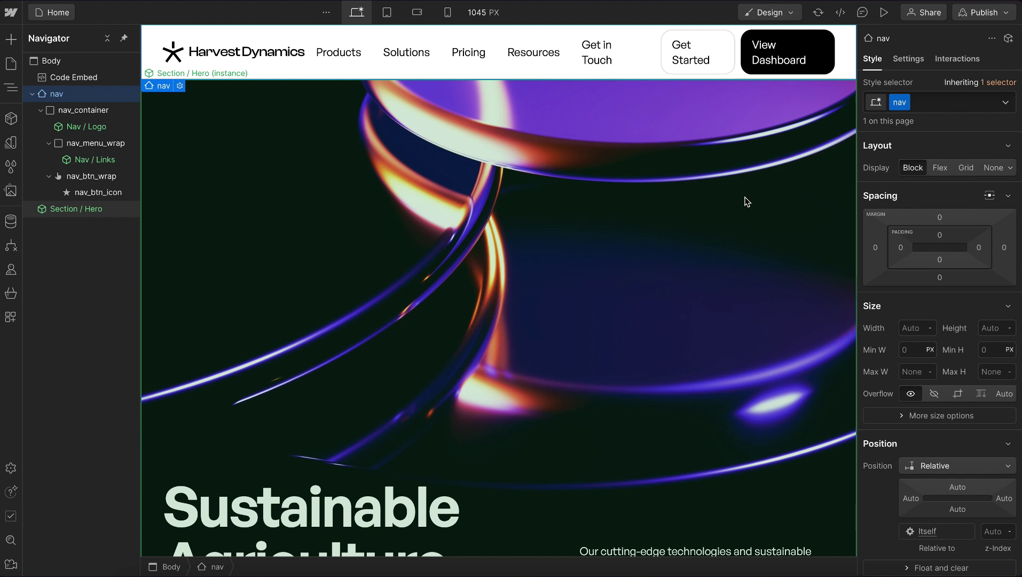
key("ctrl+Return")
type("is-de")
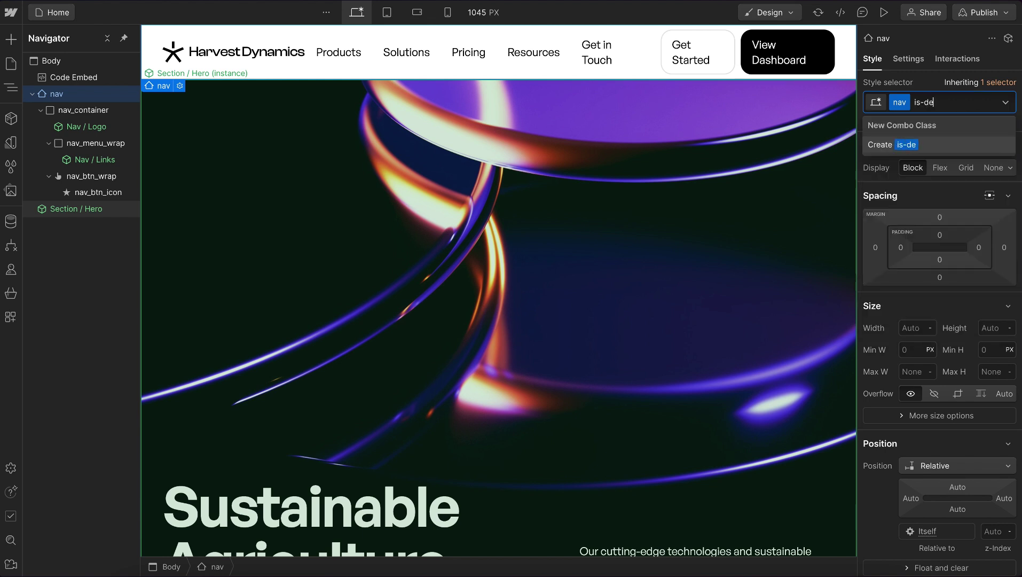
type("sktop")
key("Return")
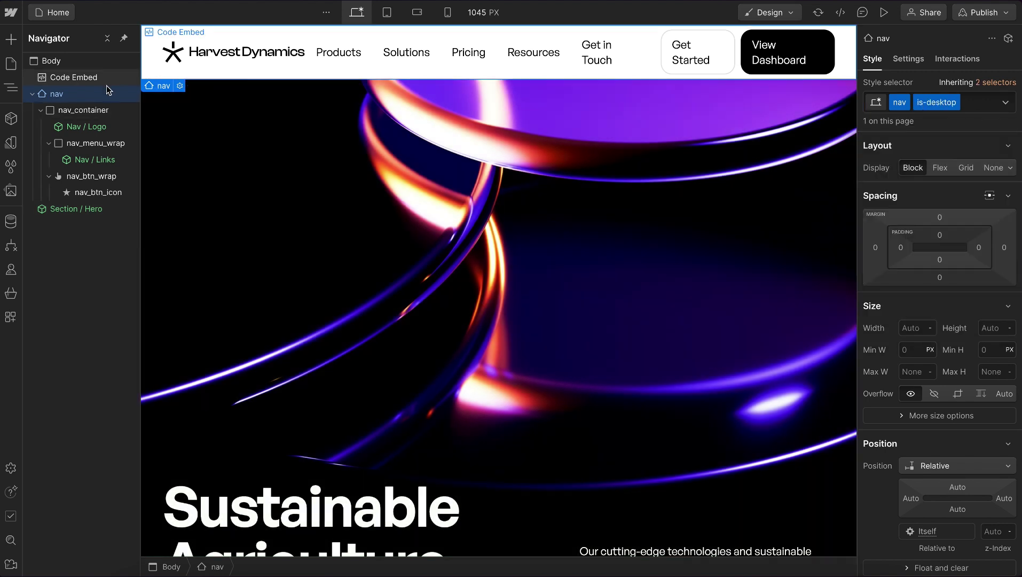
- Wrap the nav in a Div block with the class nav_wrapper
right_click(102, 93)
mouse_move(149, 117)
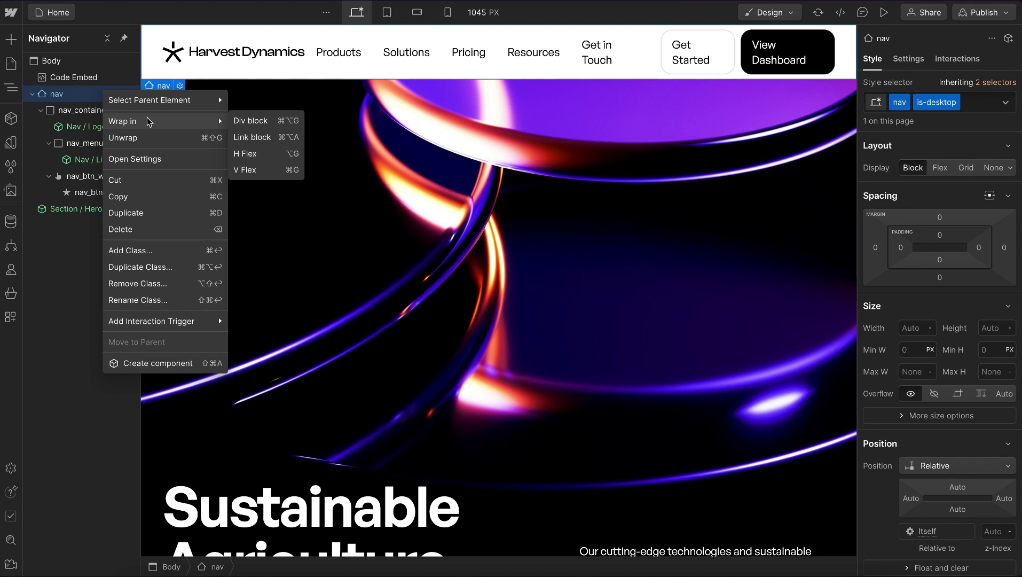
left_click(251, 120)
key("super+Return")
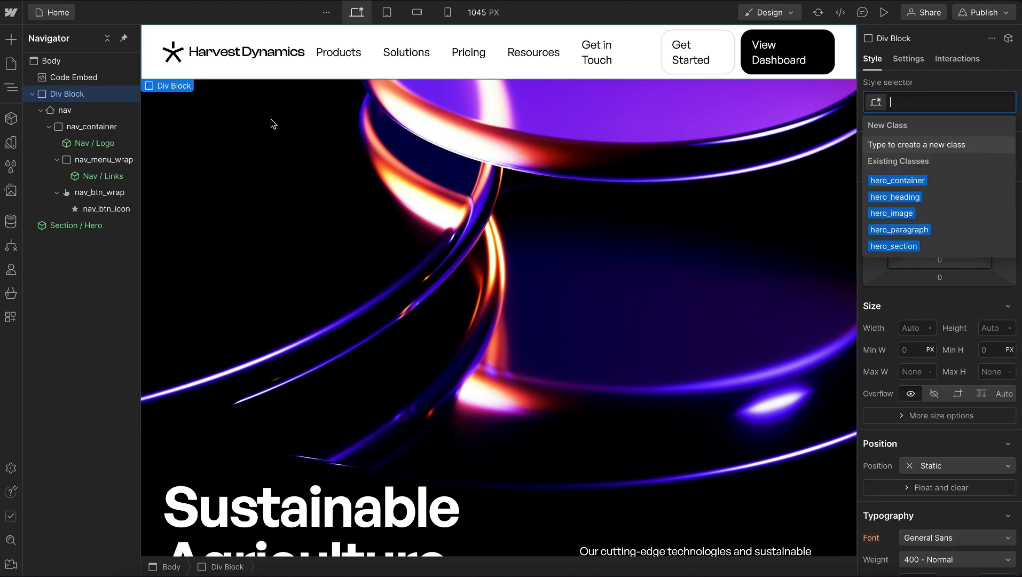
type("nav_wrapper")
key("Return")
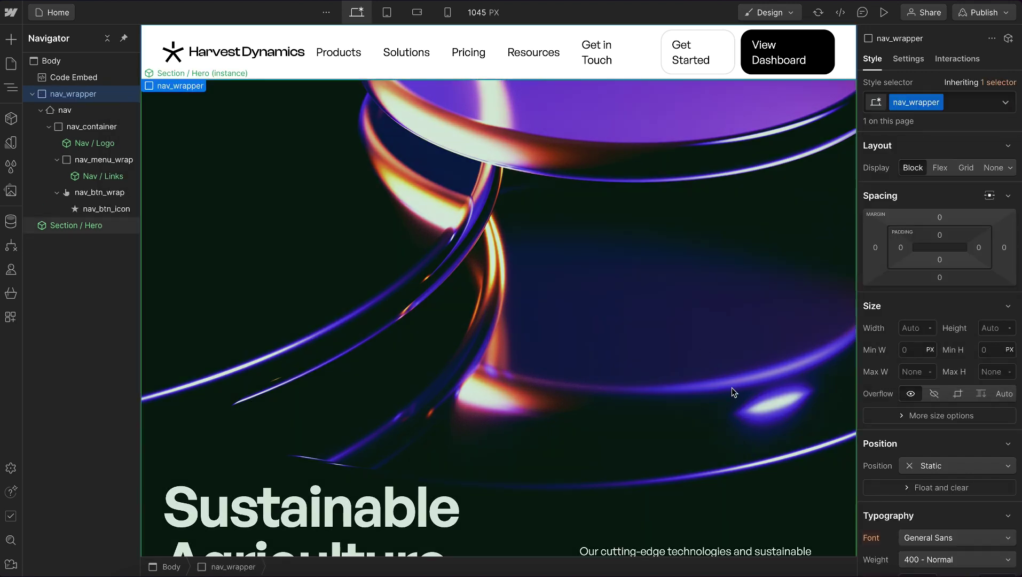
- Make nav_wrapper Position Fixed to the top with z-index 1000
scroll(939, 424, "down", 2)
left_click(940, 407)
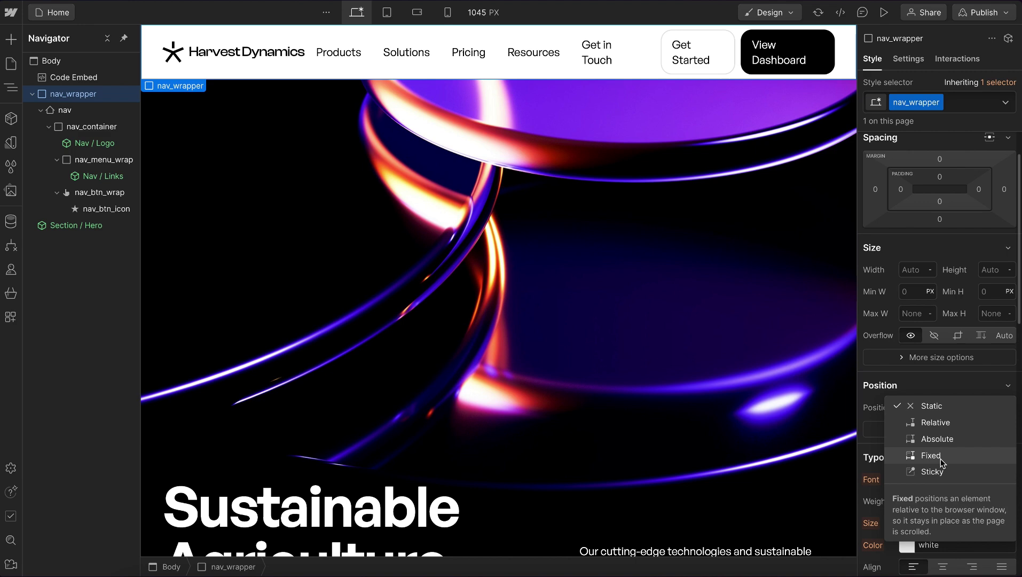
left_click(932, 455)
left_click(997, 426)
left_click(995, 487)
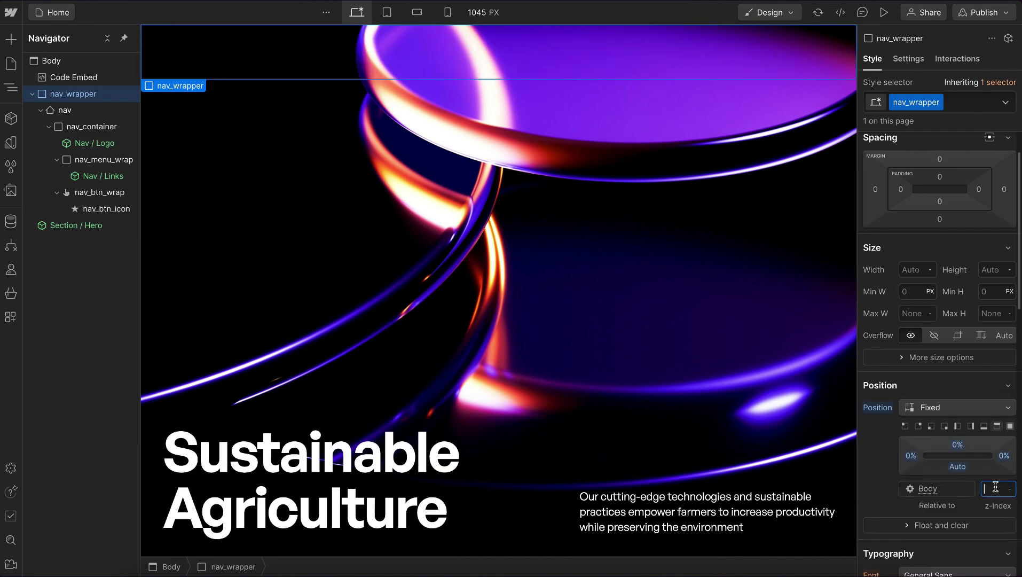
type("1000")
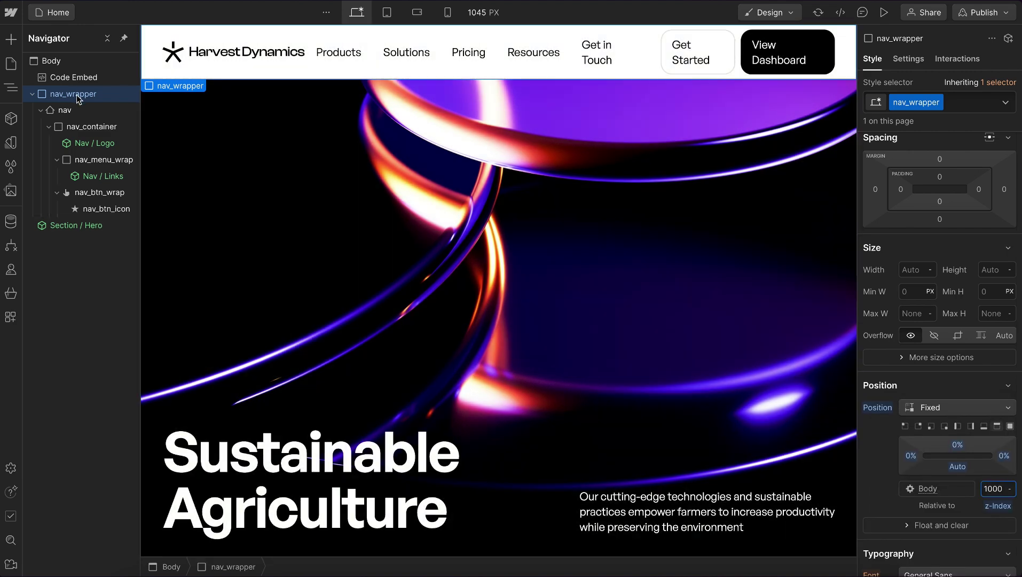
- Duplicate the nav and replace the copy's is-desktop combo class with is-mobile
left_click(39, 110)
left_click(92, 110)
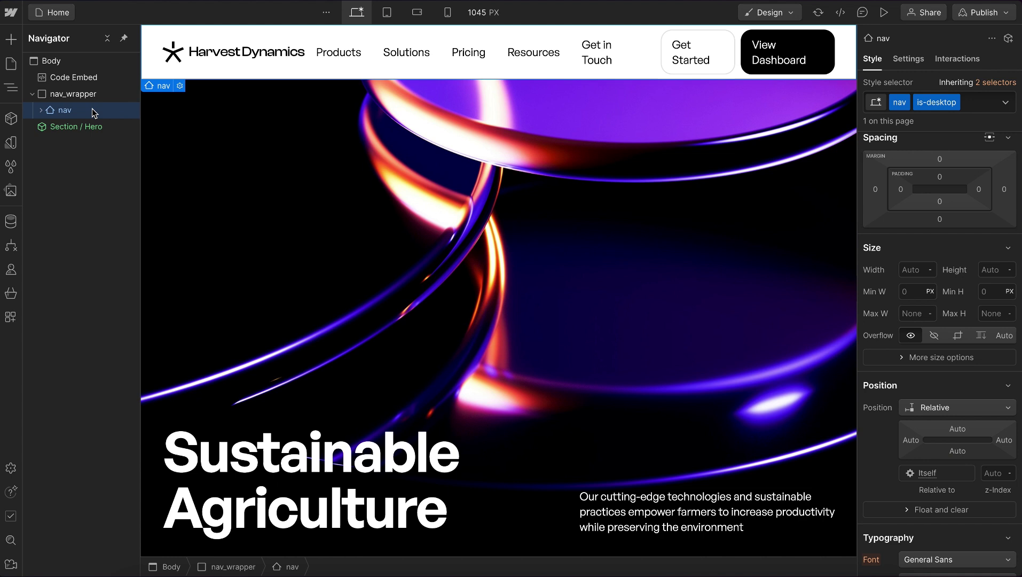
key("ctrl+d")
left_click(969, 102)
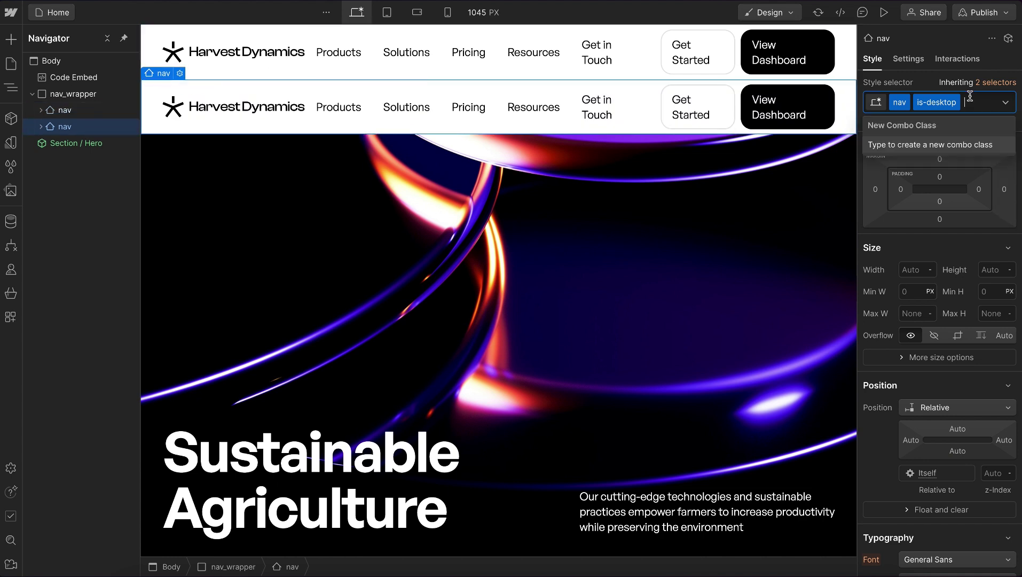
key("BackSpace")
type("is-mo")
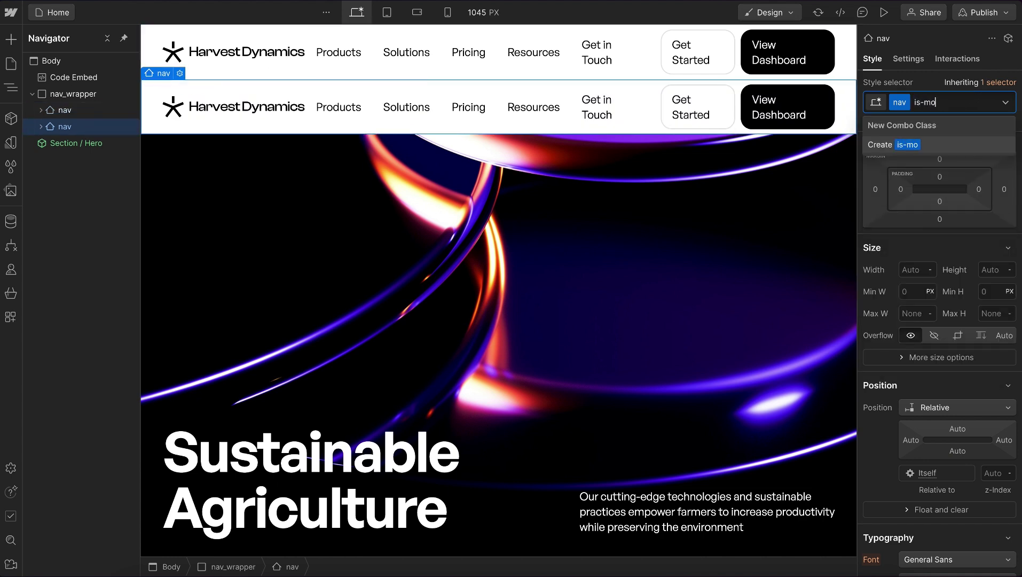
type("bile")
key("Return")
- Set the copy's Menu icon to Always appear and check it at mobile width
left_click(908, 59)
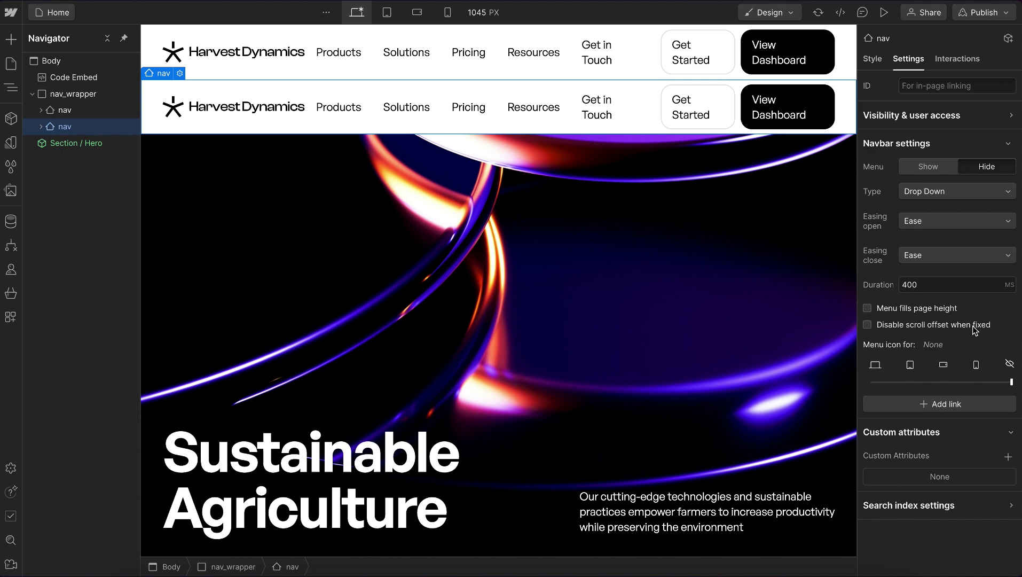
left_click_drag(907, 382, 842, 380)
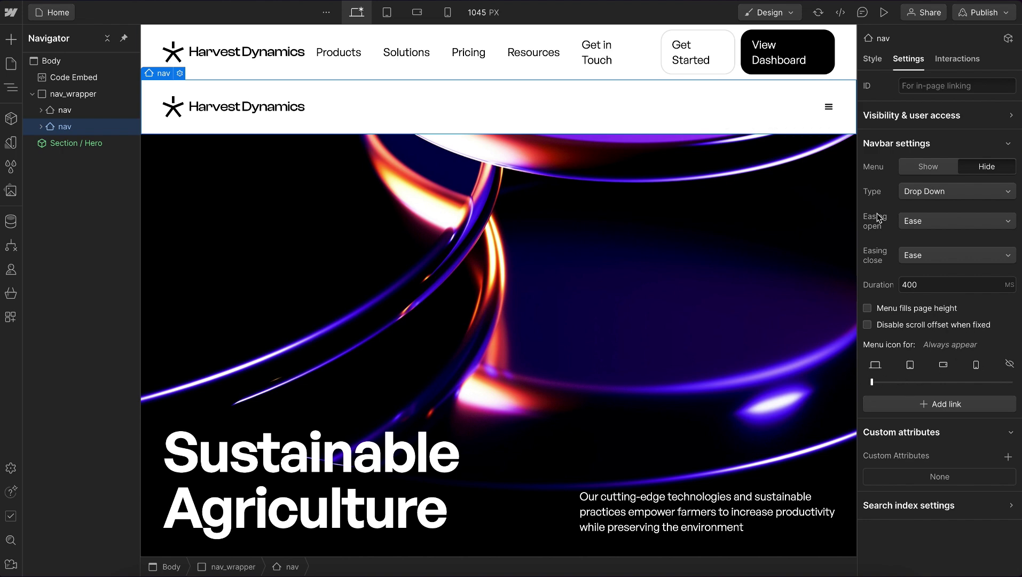
left_click(448, 12)
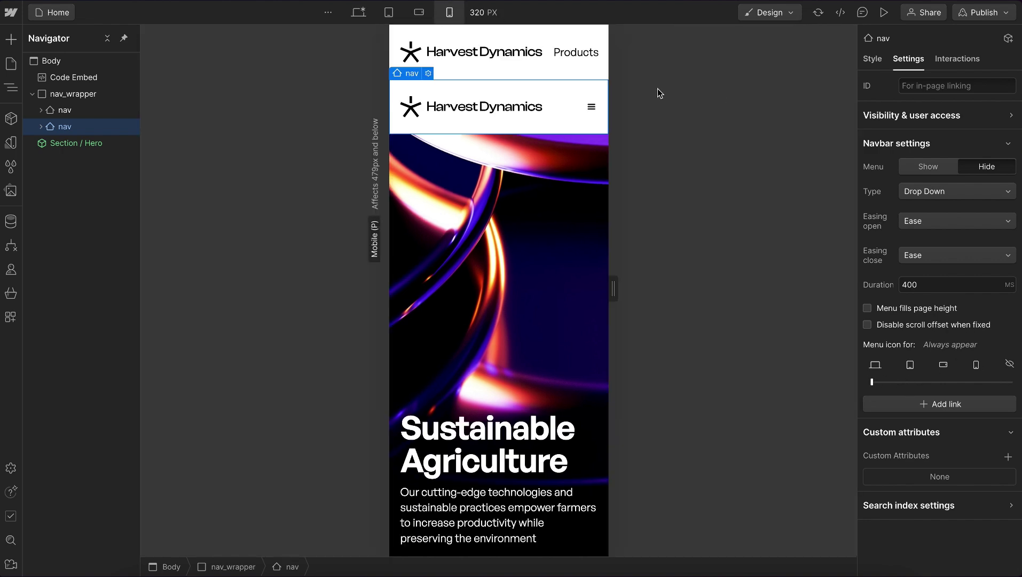
left_click(368, 13)
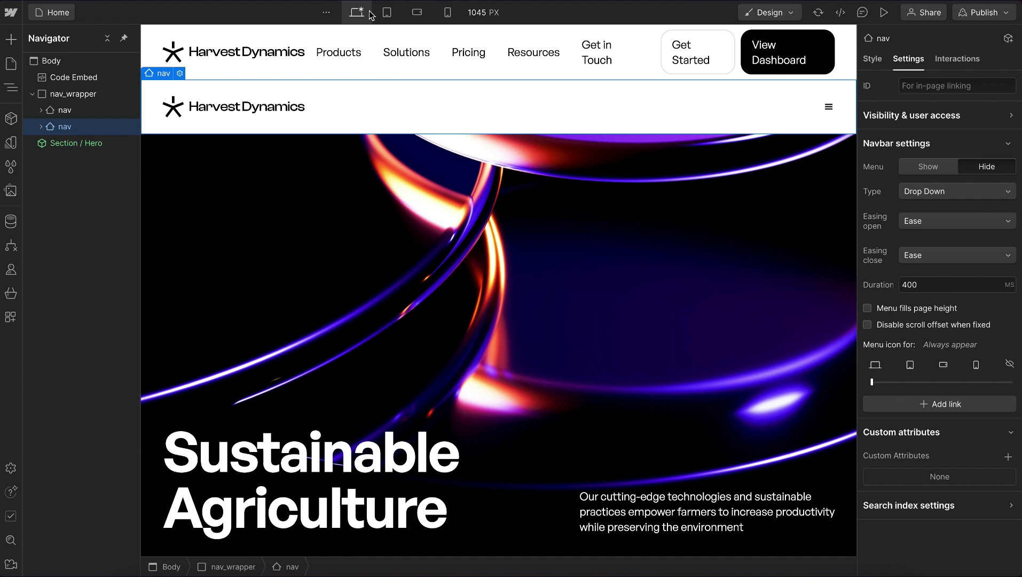
left_click(872, 59)
- Show the mobile menu open and add the u-container class to nav_menu_wrap
left_click(909, 58)
left_click(948, 163)
left_click(212, 155)
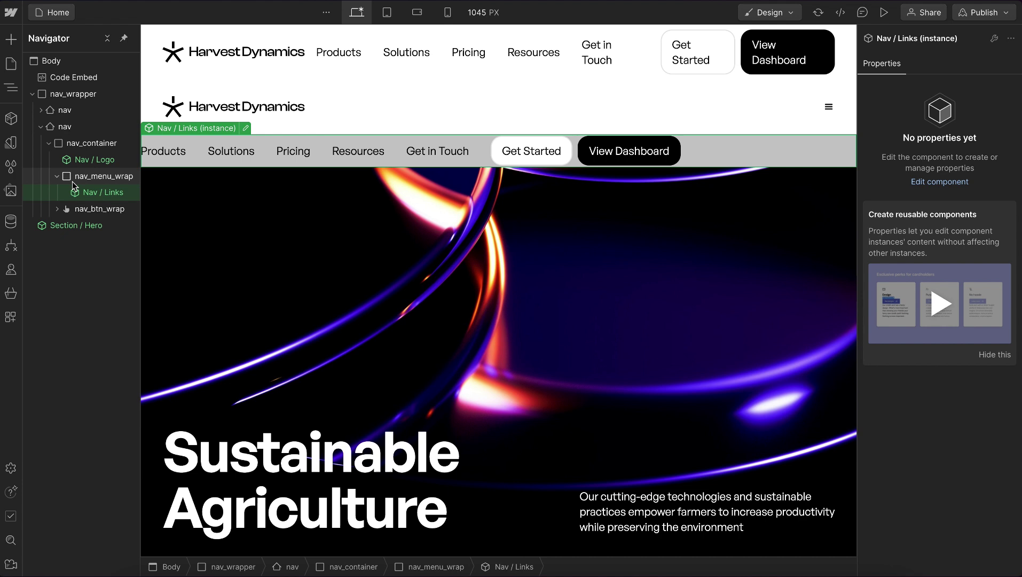
left_click(72, 179)
left_click(872, 58)
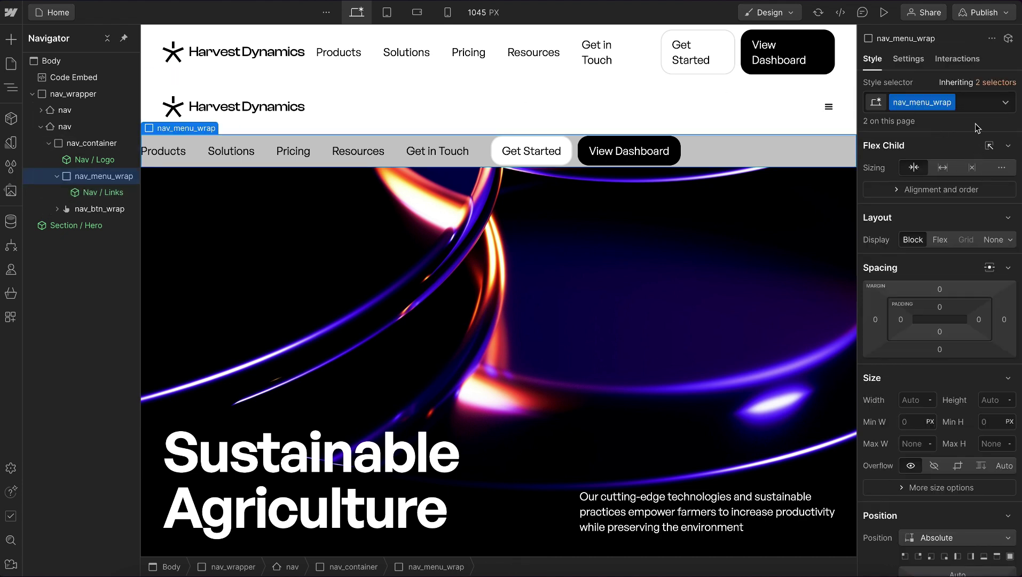
left_click(975, 99)
type("container")
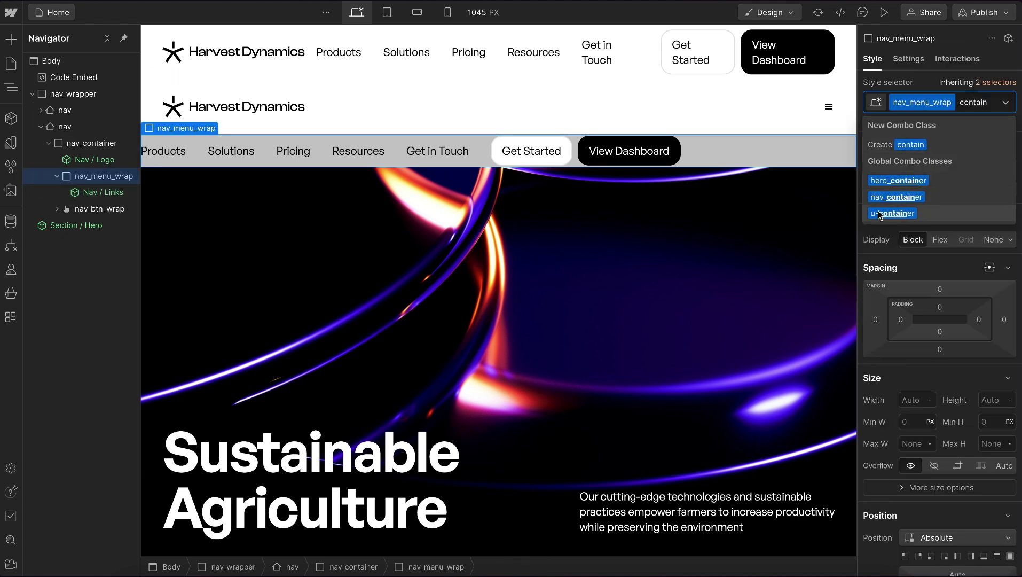
key("BackSpace")
key("BackSpace")
key("BackSpace")
key("BackSpace")
key("BackSpace")
key("BackSpace")
key("BackSpace")
key("BackSpace")
key("BackSpace")
type("u-container")
key("Return")
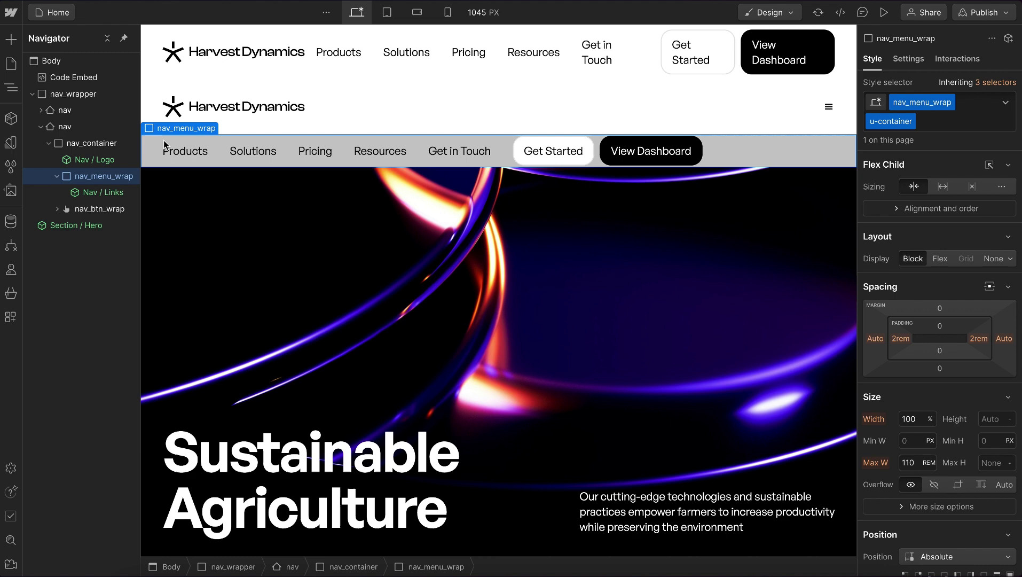
- Give nav_menu_wrap 4rem top padding and a white background
left_click(940, 325)
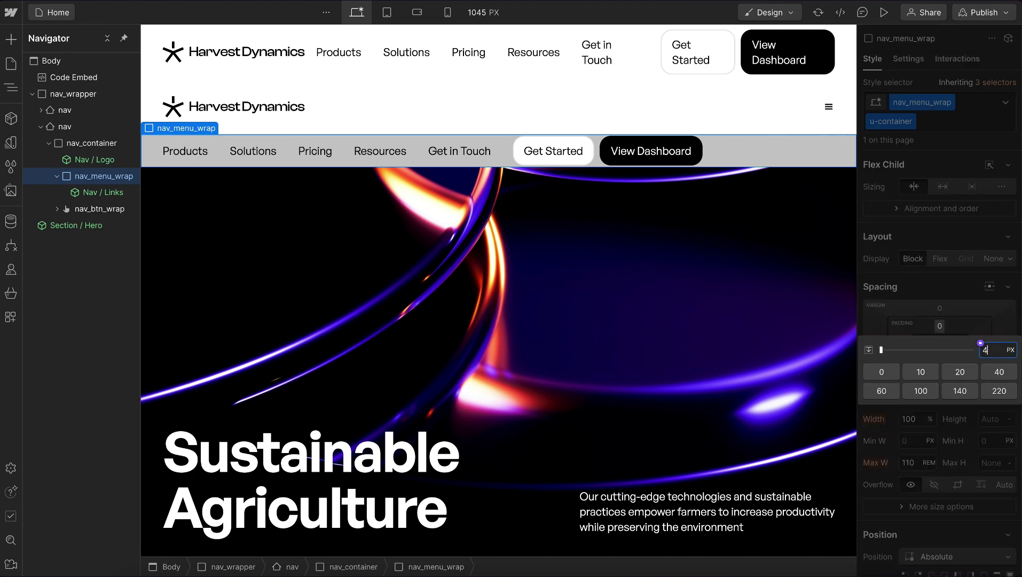
type("4rem")
key("Return")
scroll(922, 475, "down", 6)
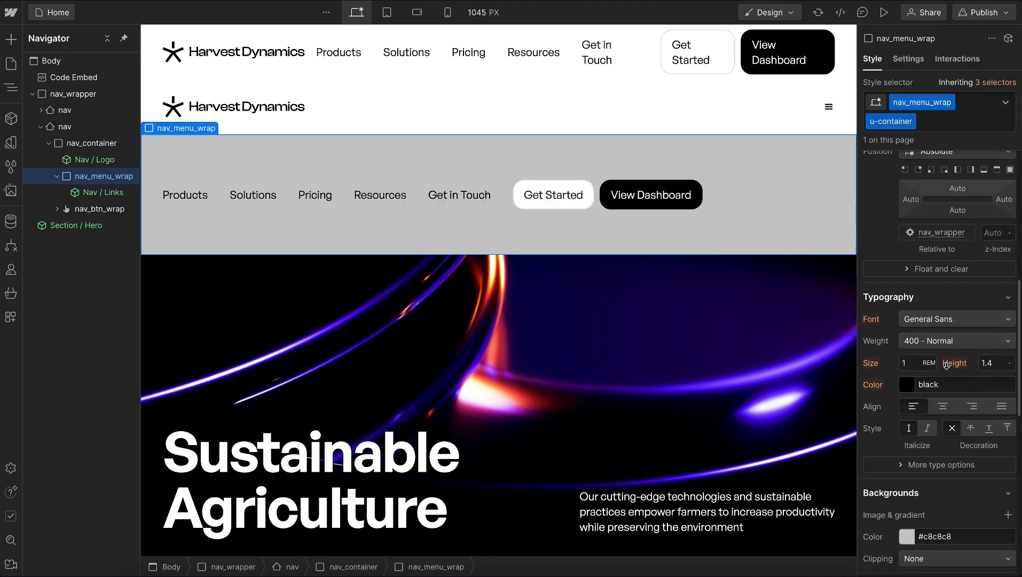
left_click(907, 518)
left_click(922, 362)
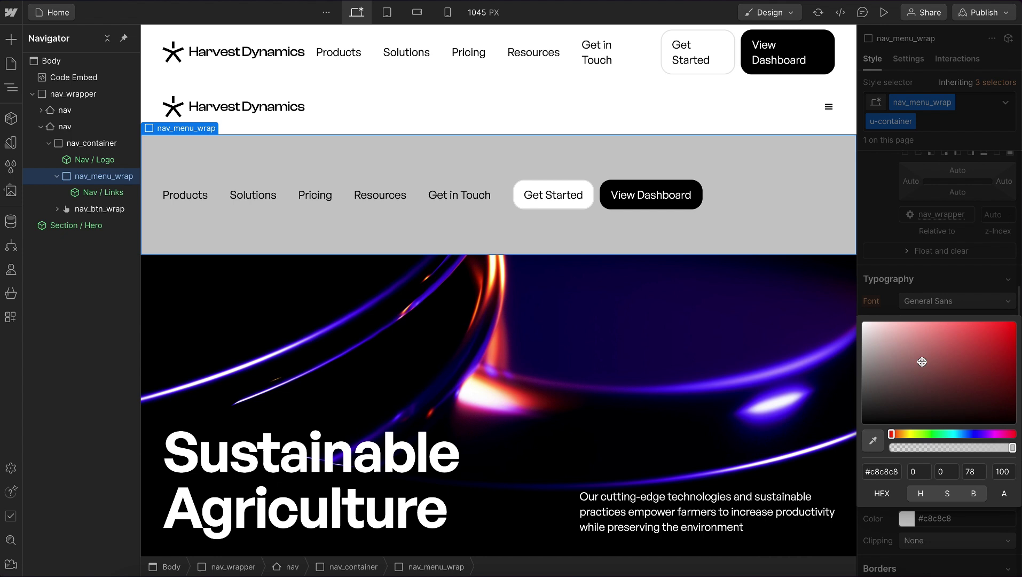
left_click_drag(782, 249, 794, 260)
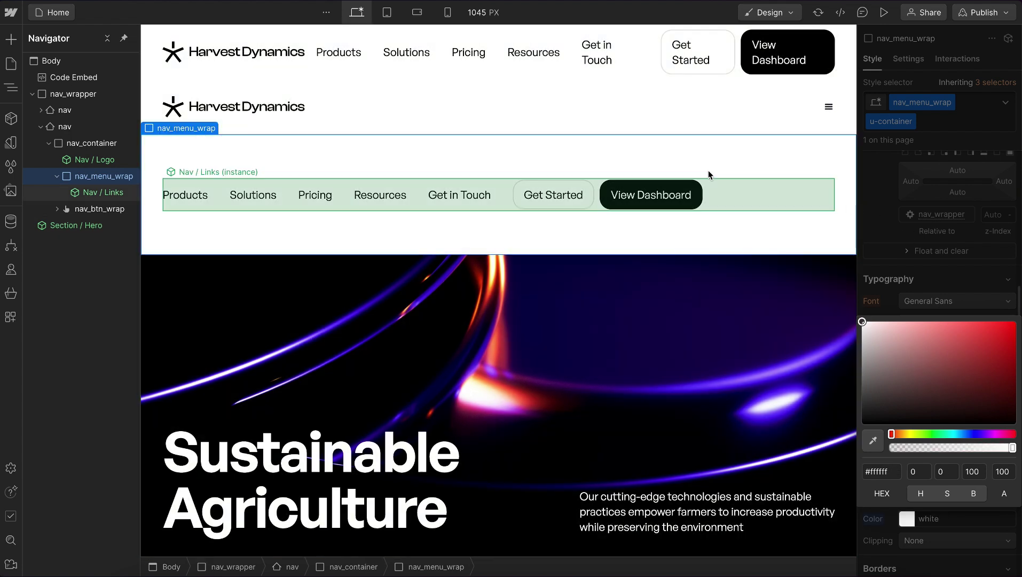
- In Nav / Links, give nav_menu_list an is-mobile combo class with vertical direction and Align X Stretch
left_click(724, 188)
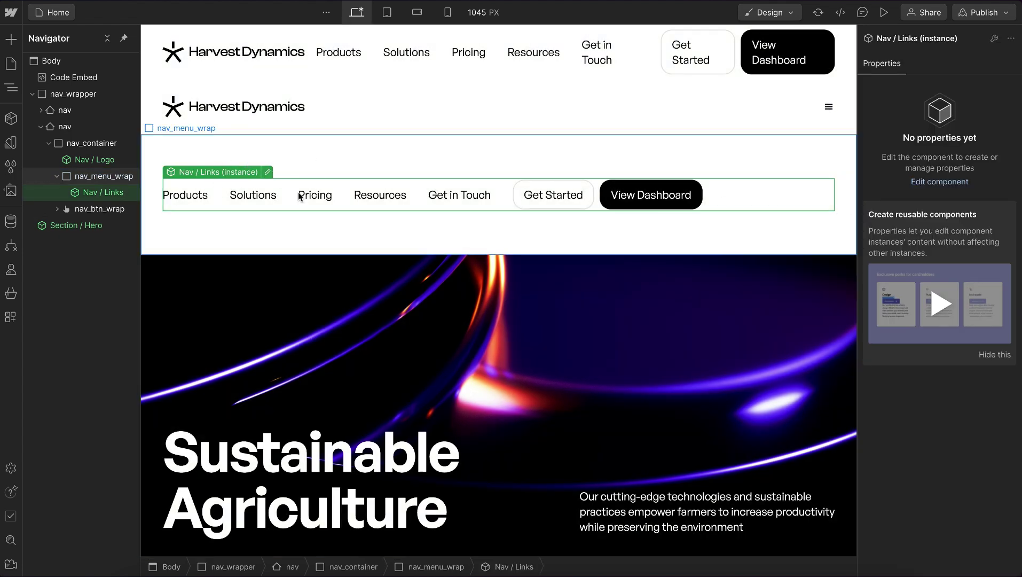
left_click(268, 173)
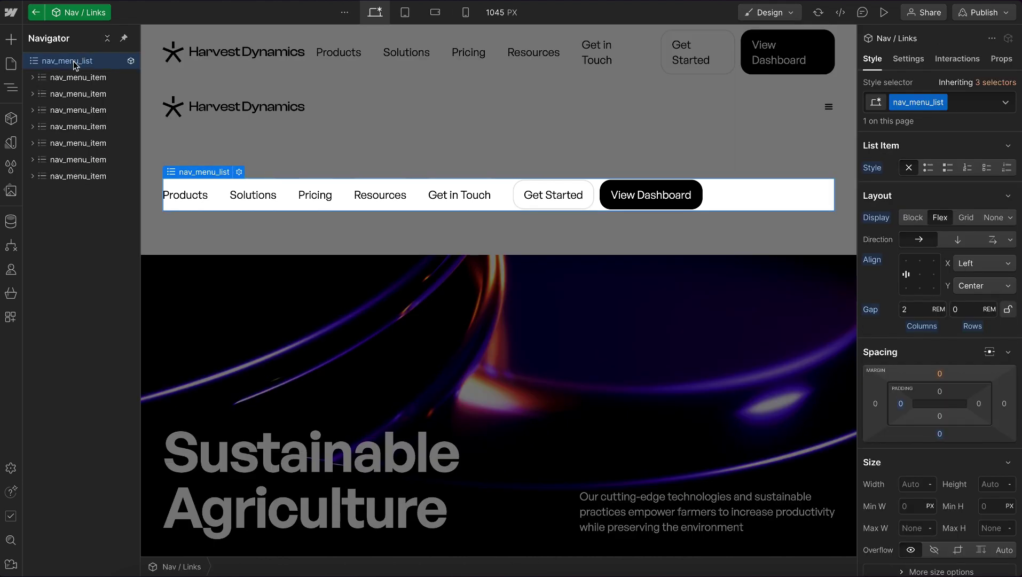
left_click(960, 104)
type("i")
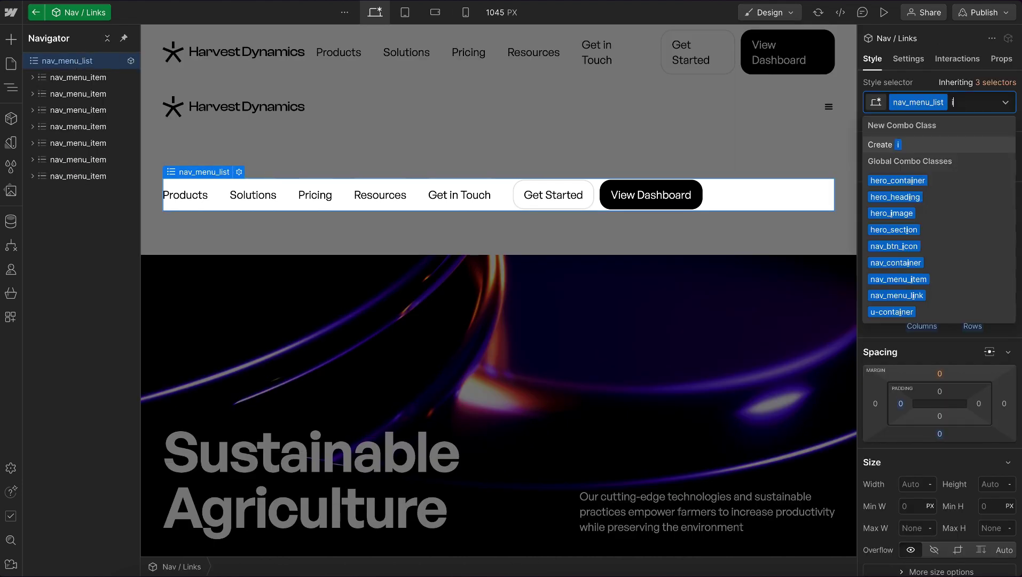
type("s-mobile")
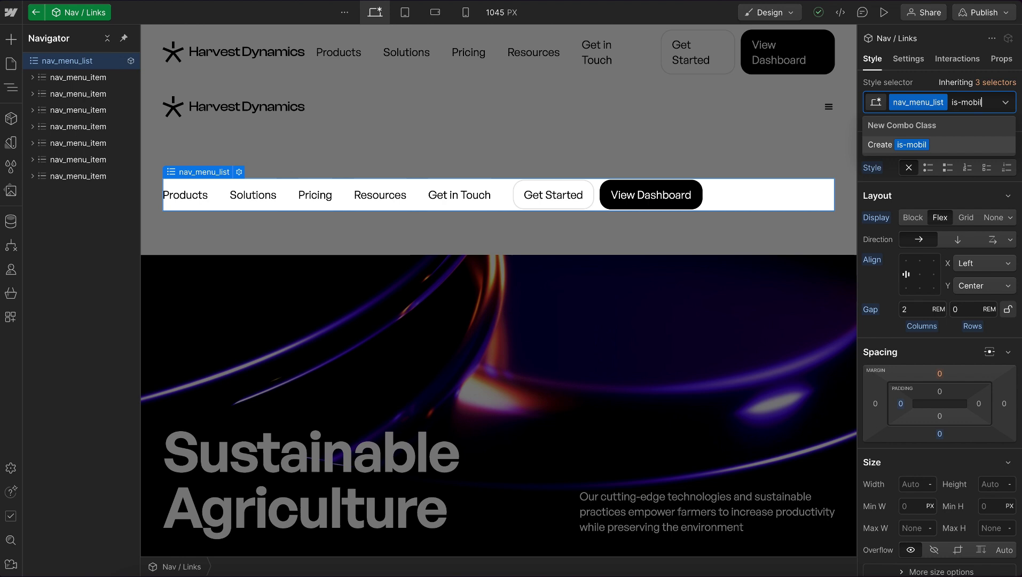
key("Return")
left_click(959, 240)
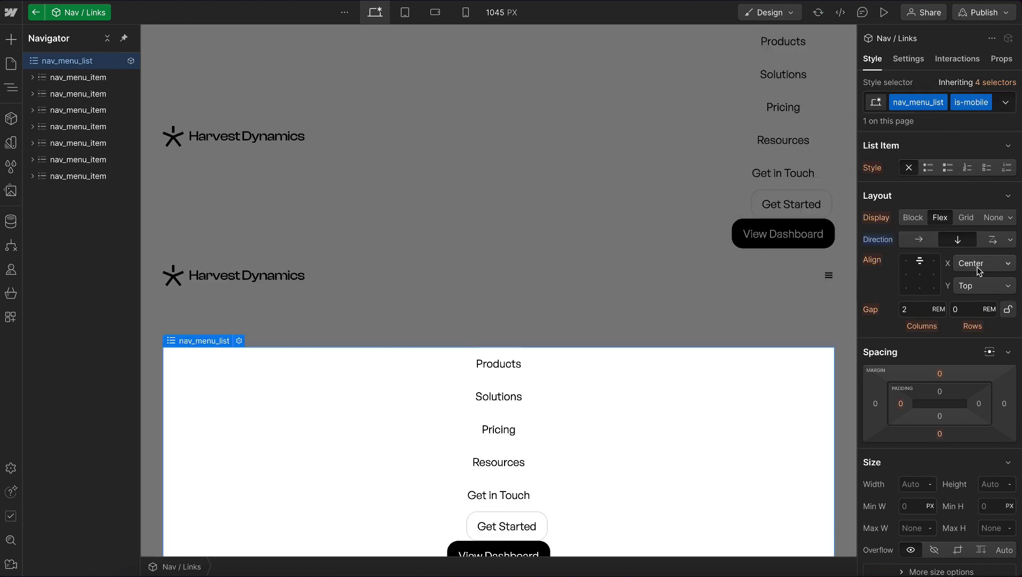
left_click(985, 263)
left_click(981, 300)
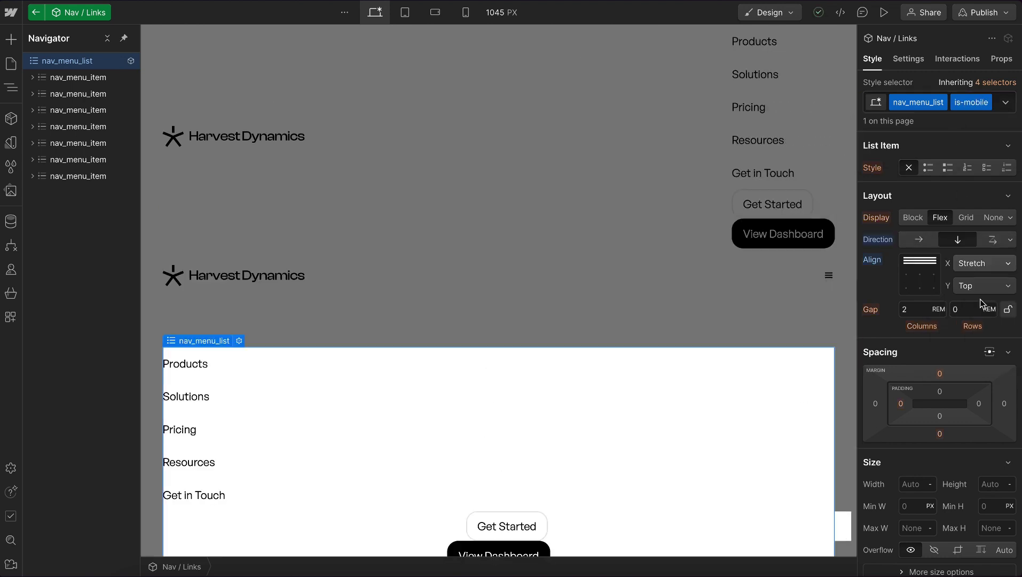
- Remove the is-mobile combo class from nav_menu_list and open the unused-styles cleanup
left_click(995, 107)
key("BackSpace")
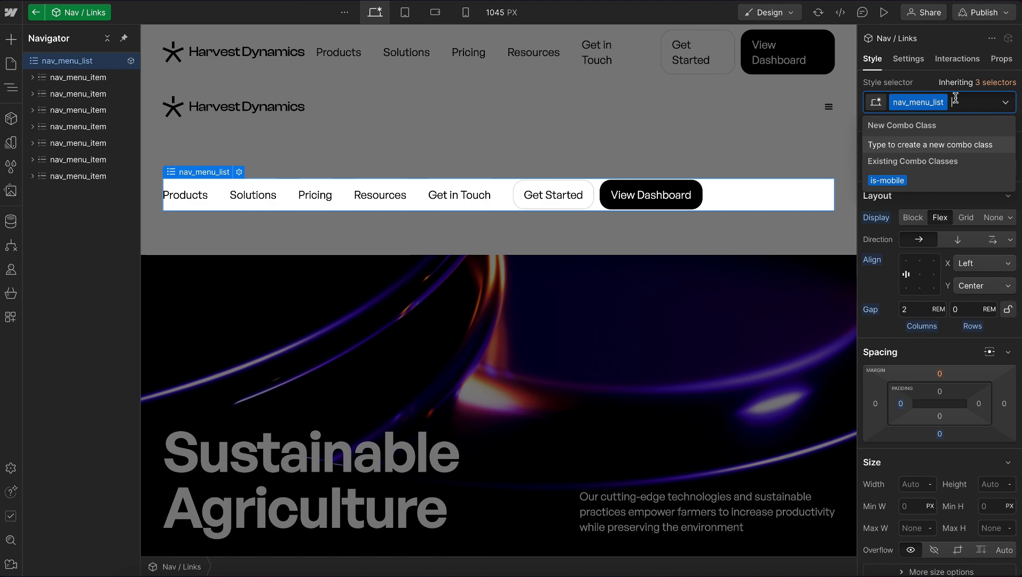
left_click(908, 179)
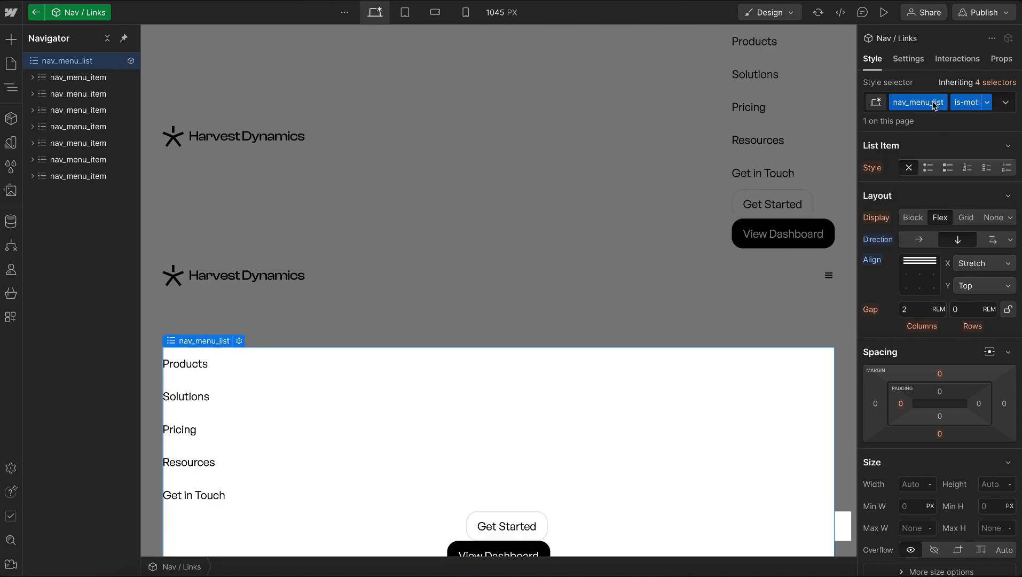
left_click(999, 103)
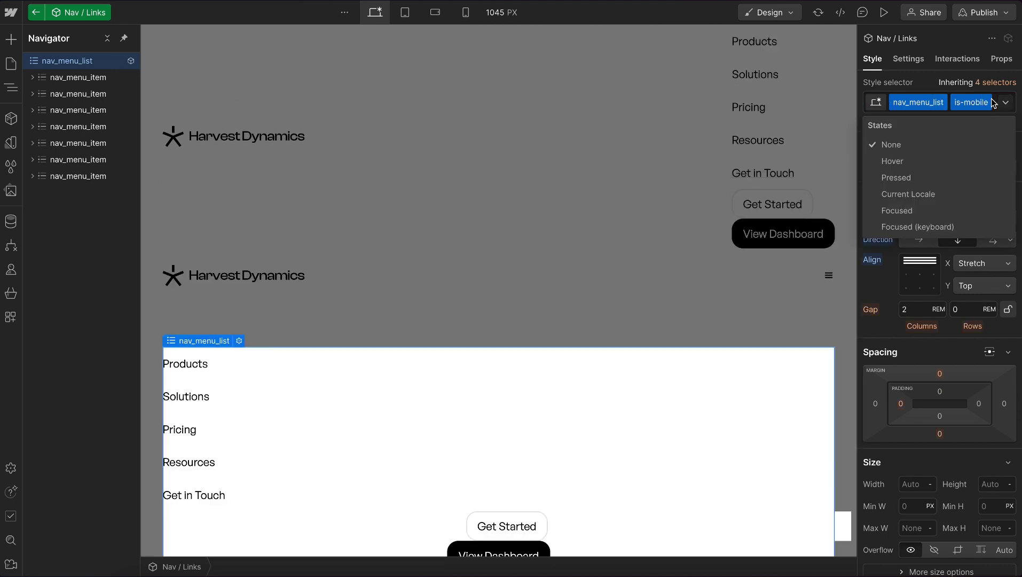
left_click(992, 103)
left_click(991, 103)
key("BackSpace")
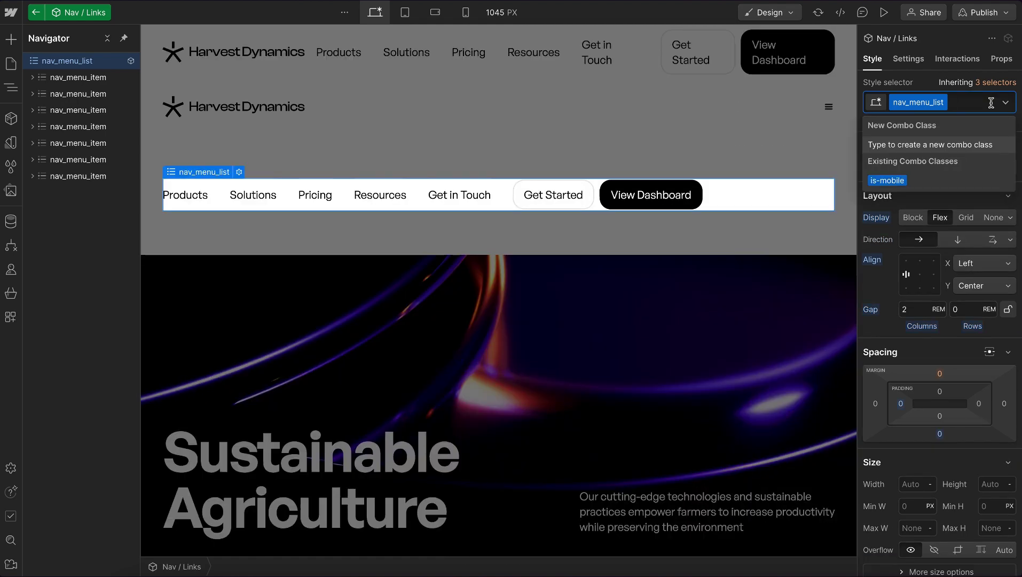
left_click(10, 166)
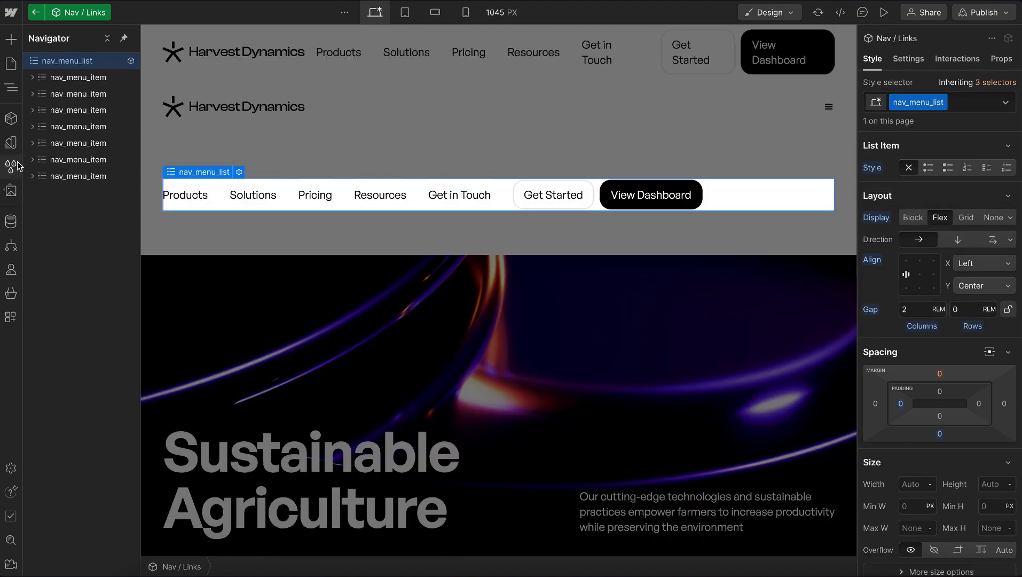
left_click(178, 38)
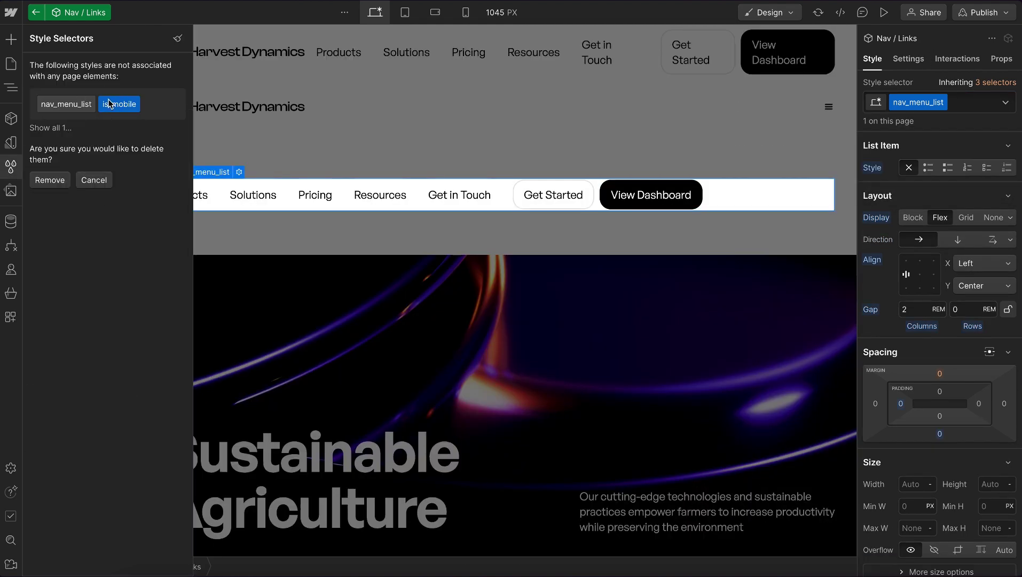
left_click(10, 166)
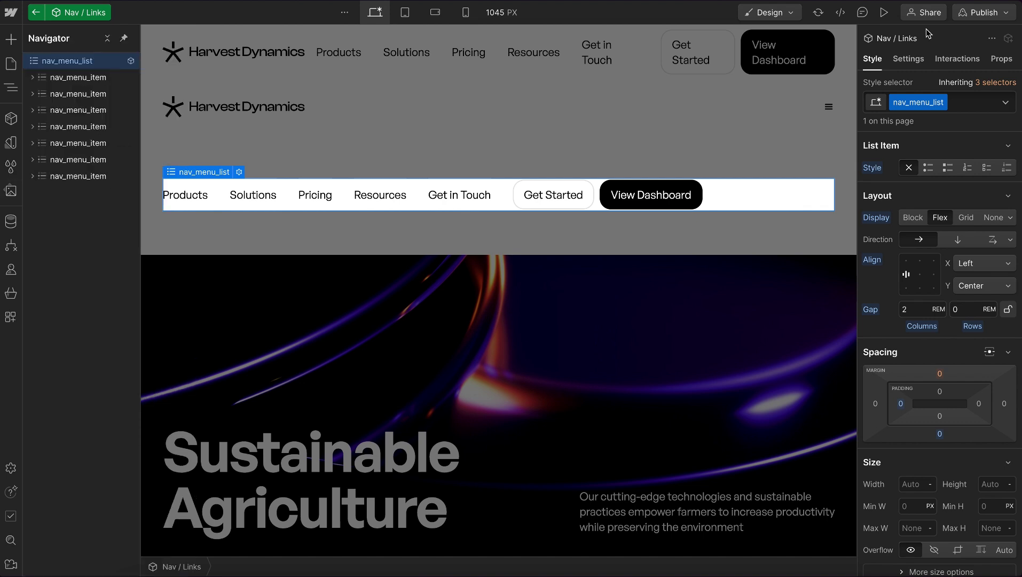
- Add a custom 'class' attribute to the list and bind its value to a new State property
left_click(912, 60)
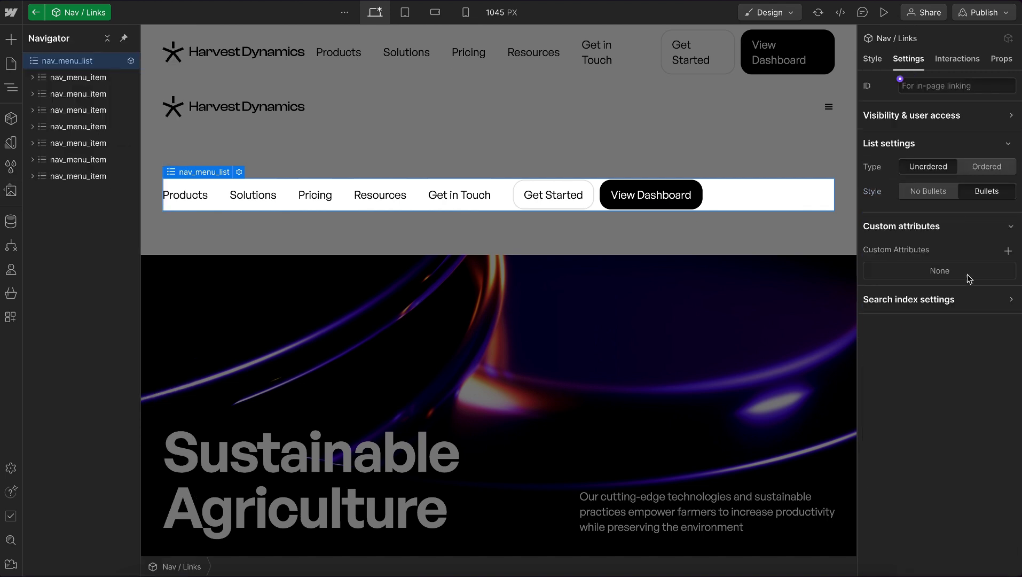
left_click(1008, 250)
type("clas")
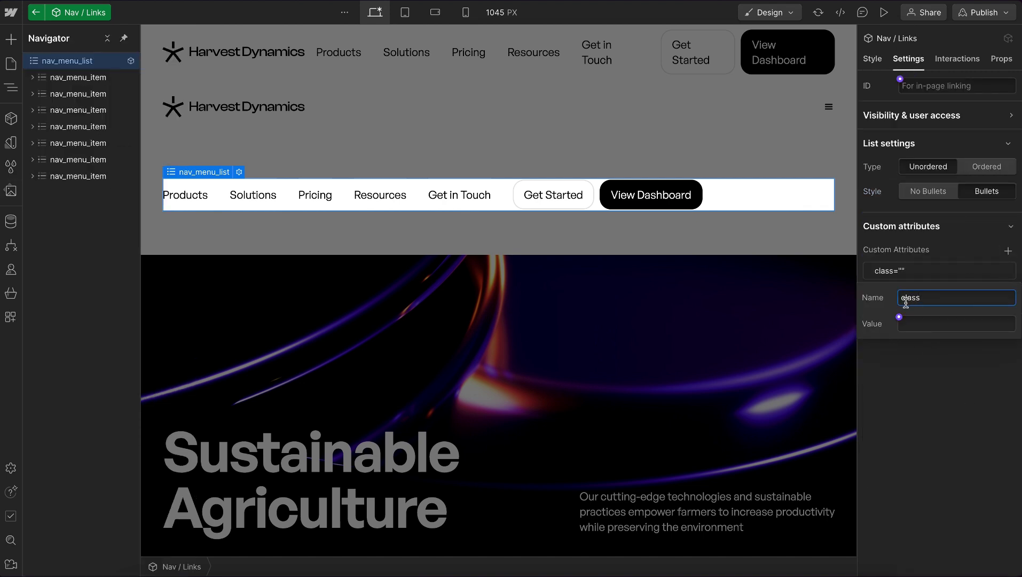
type("s")
left_click(921, 329)
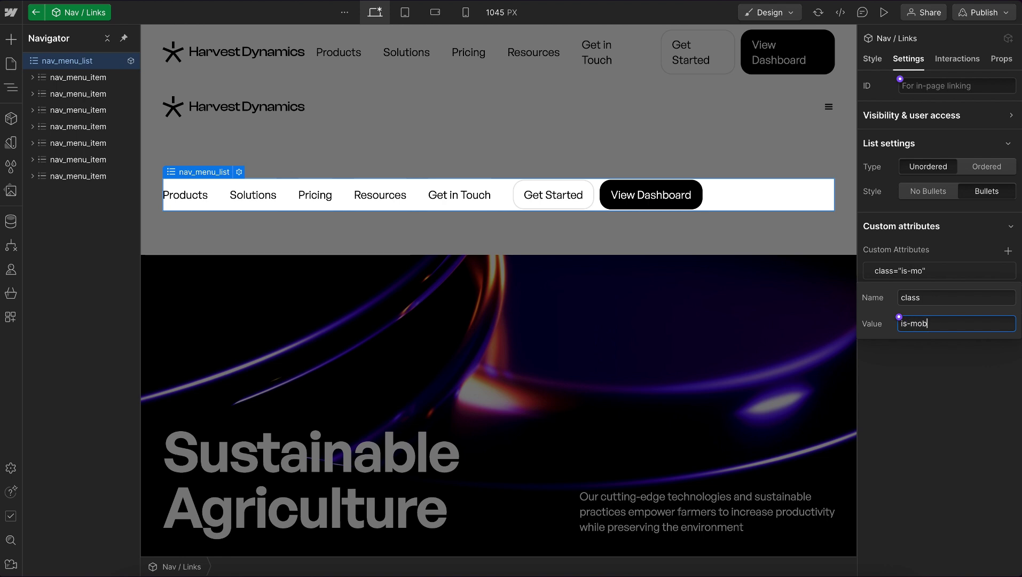
type("is-mobile")
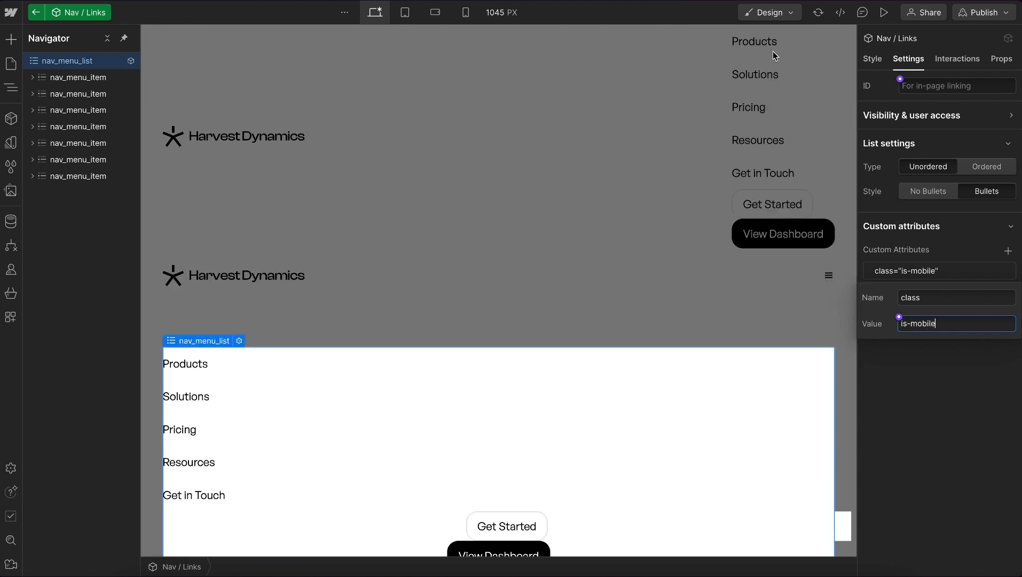
left_click(899, 317)
left_click(917, 338)
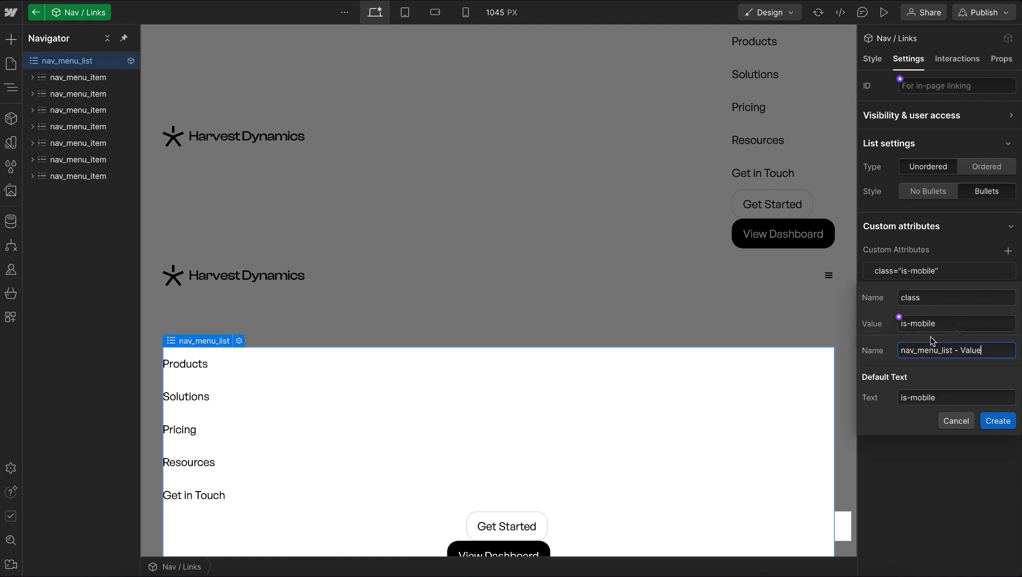
triple_click(981, 355)
type("State")
left_click(998, 421)
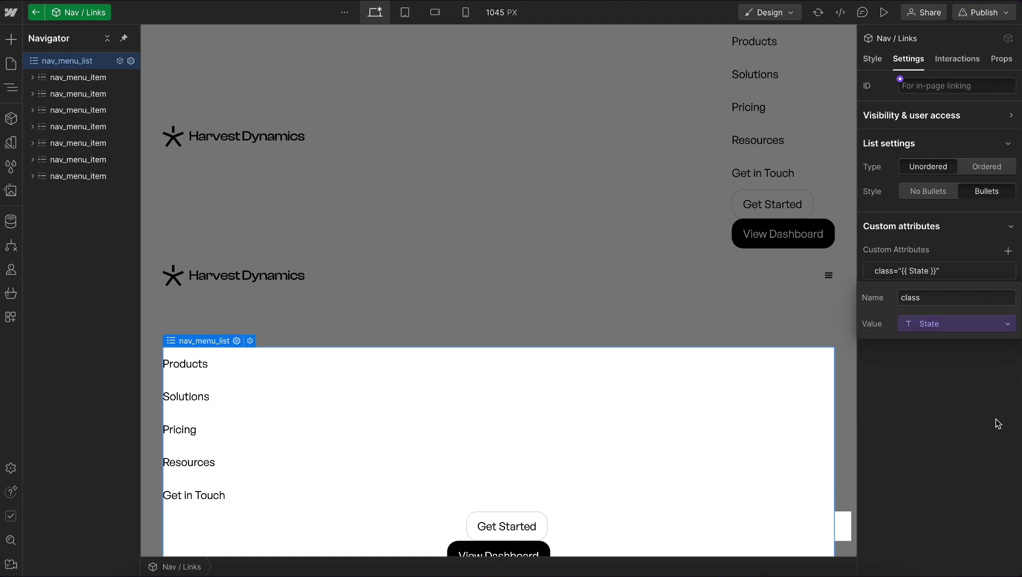
- On the page, clear the desktop nav's State value and select the mobile Nav / Links instance
left_click(570, 263)
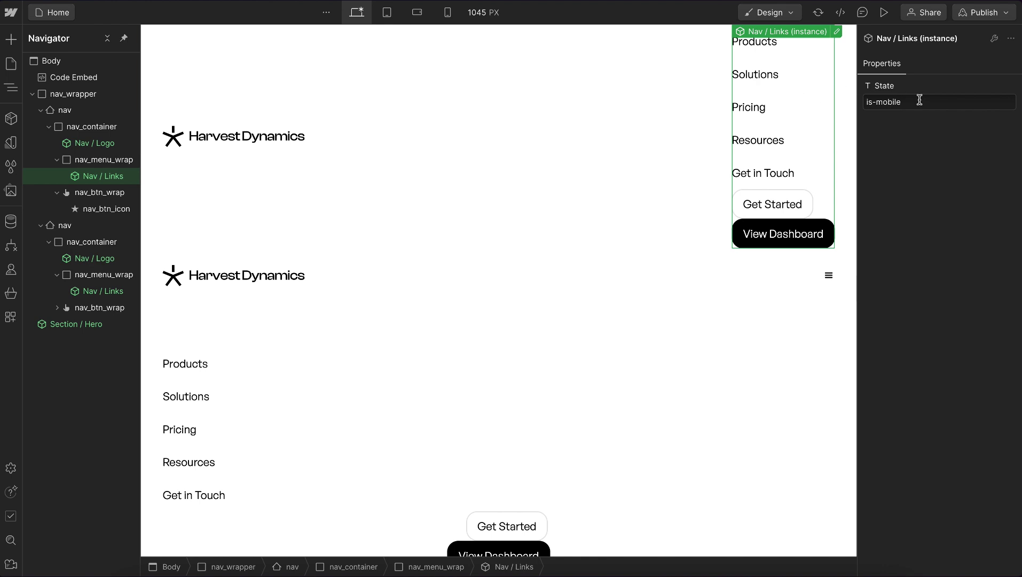
left_click(920, 100)
key("BackSpace")
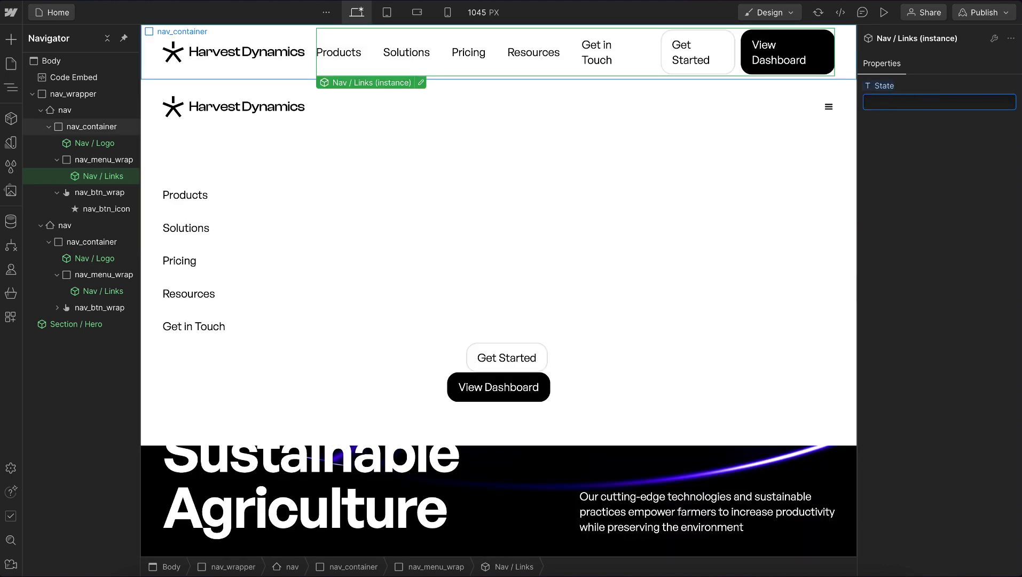
left_click(441, 196)
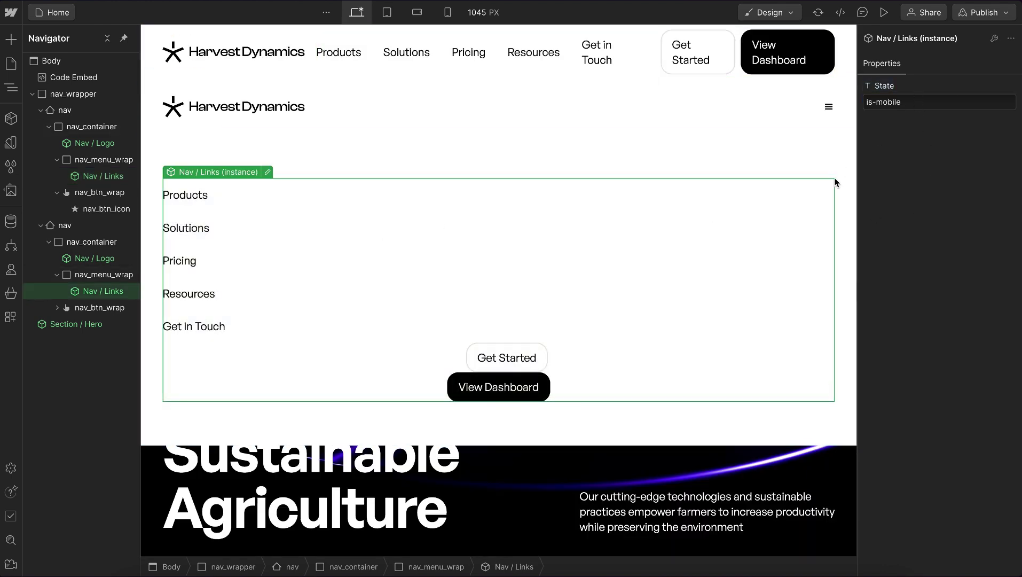
- Inside the Nav / Links component, give the Products link an is-mobile combo class
left_click(267, 172)
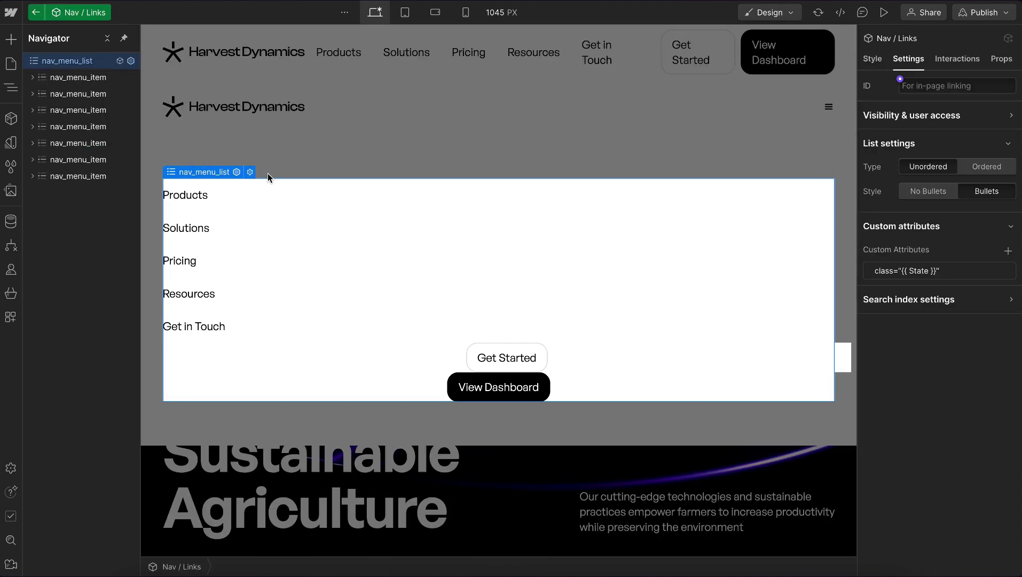
left_click(873, 59)
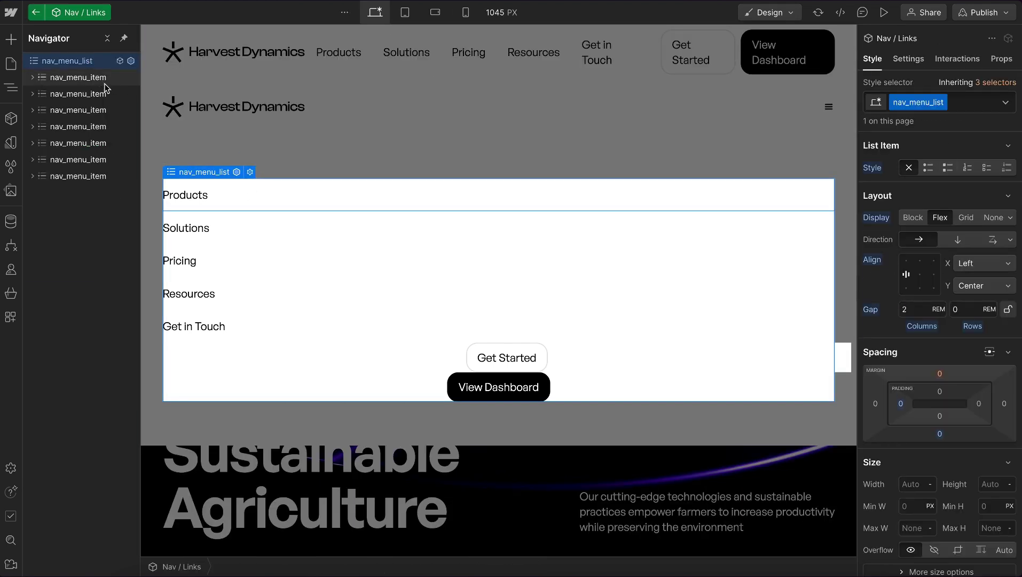
left_click(201, 194)
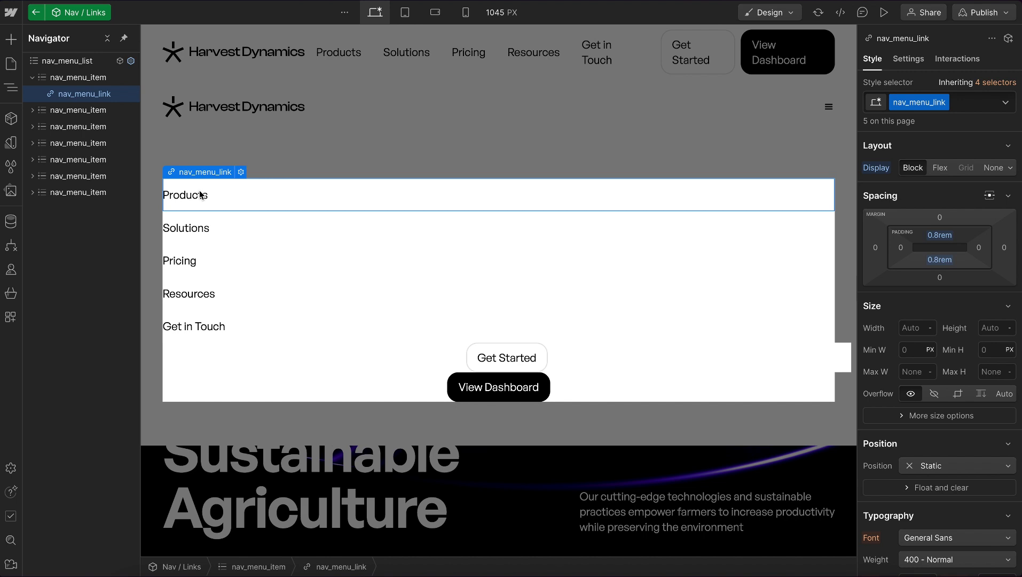
left_click(973, 102)
type("is-mobile")
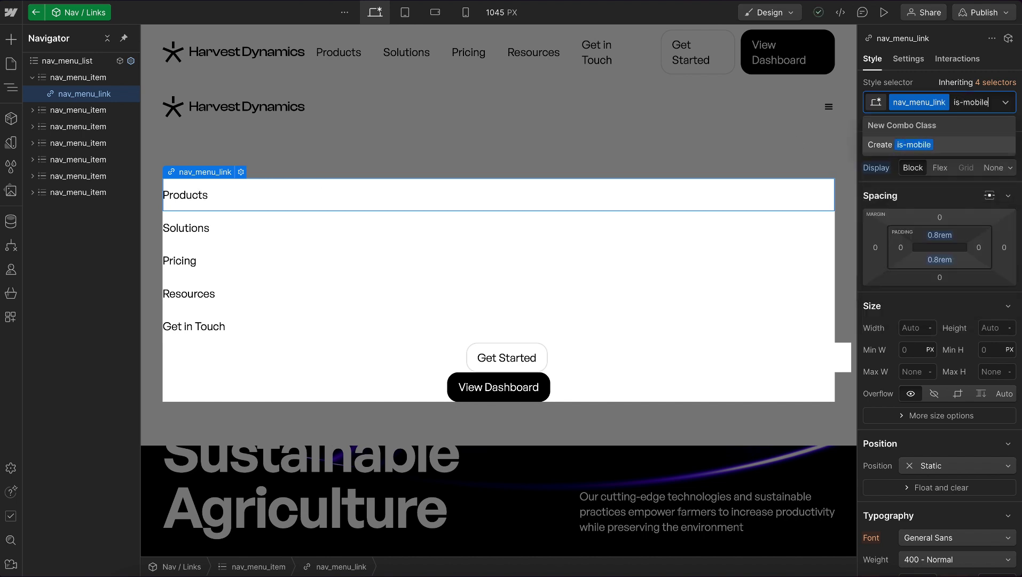
key("Return")
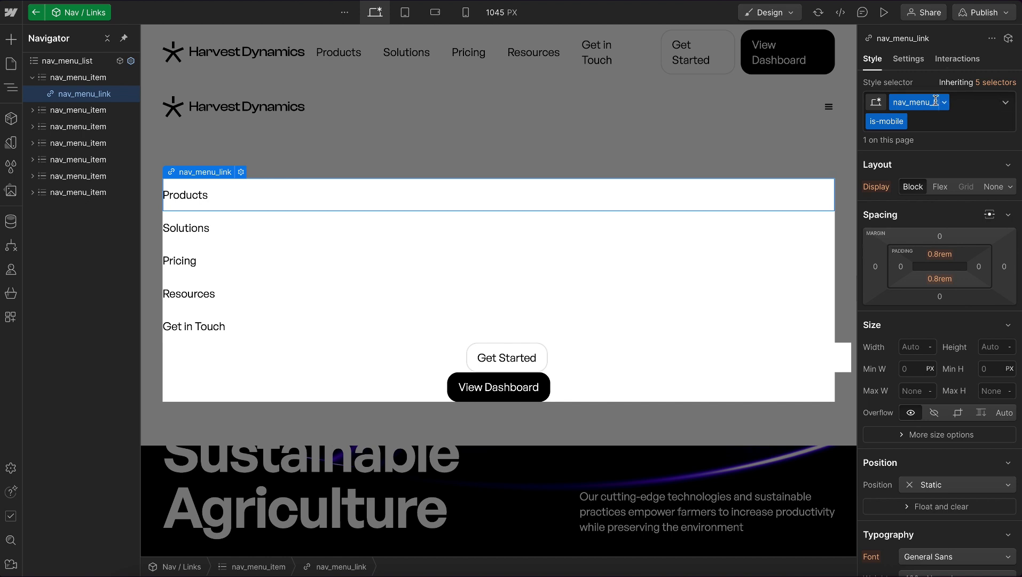
- Add a 1.5 light grey bottom border to the Products link
scroll(952, 278, "down", 10)
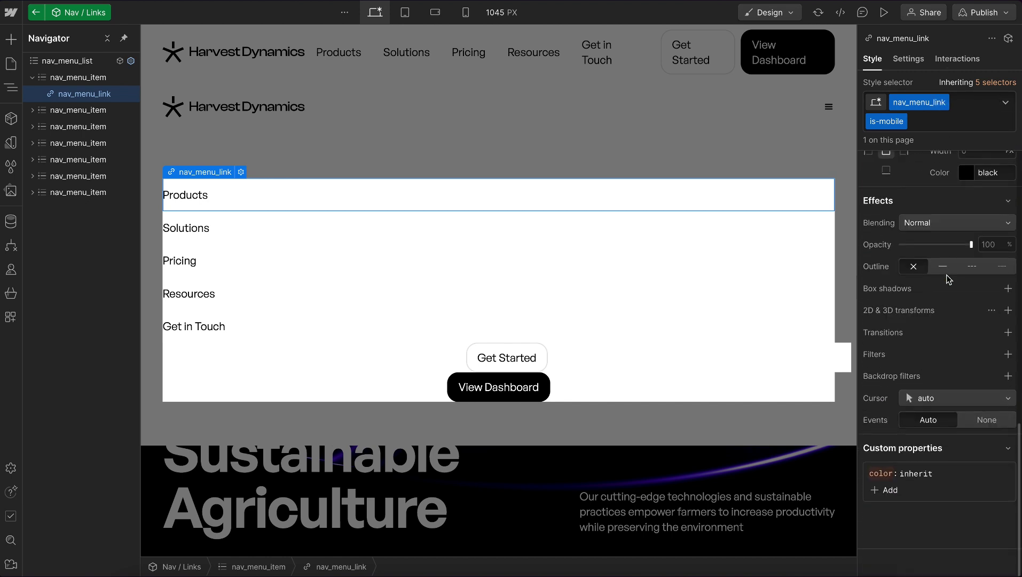
scroll(948, 277, "up", 2)
left_click(886, 208)
left_click(975, 189)
type("1.")
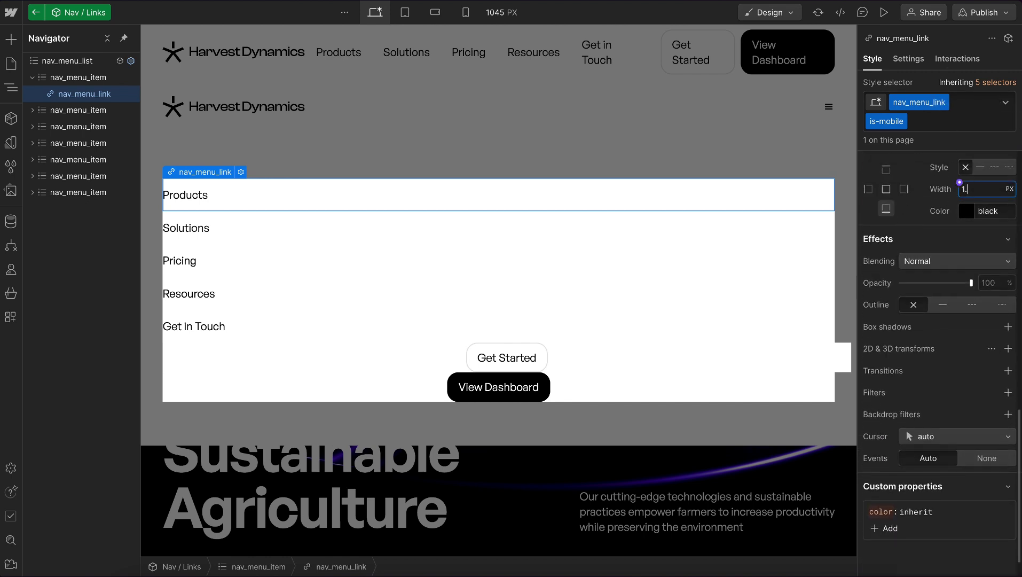
type("5")
left_click(966, 211)
left_click(892, 260)
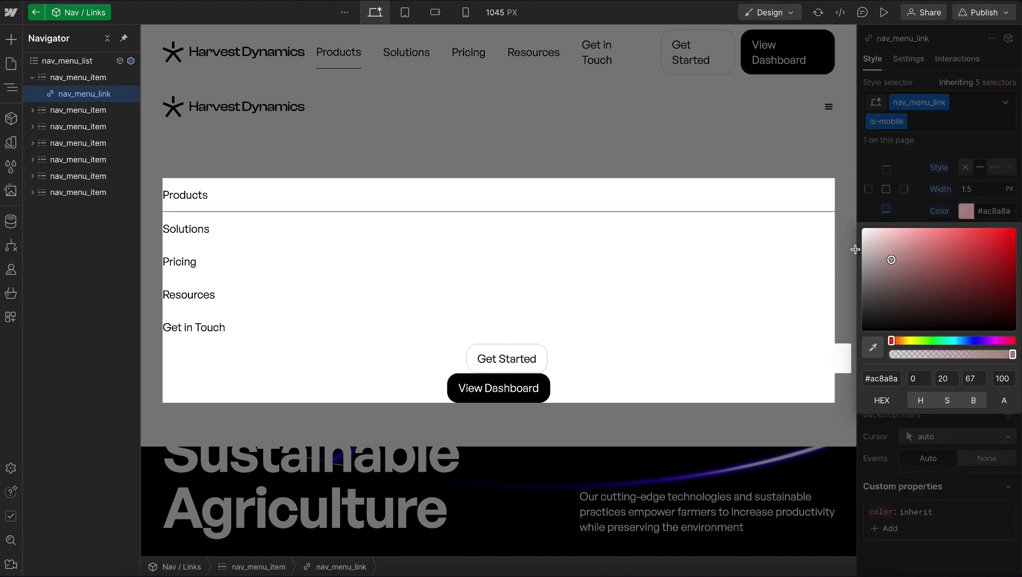
left_click_drag(857, 239, 857, 246)
left_click(911, 195)
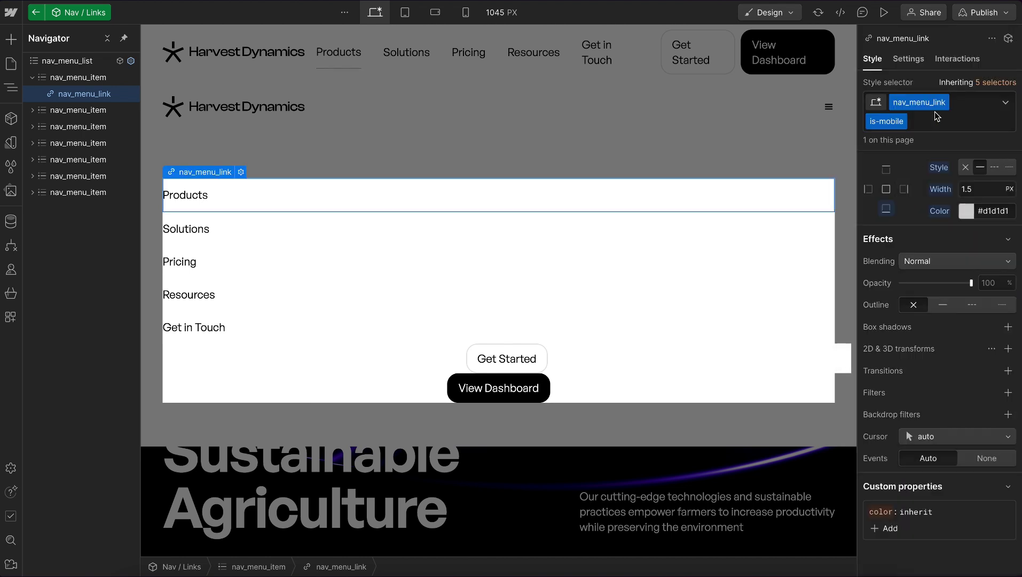
- Bind the Products link's class attribute value to the State property
left_click(936, 116)
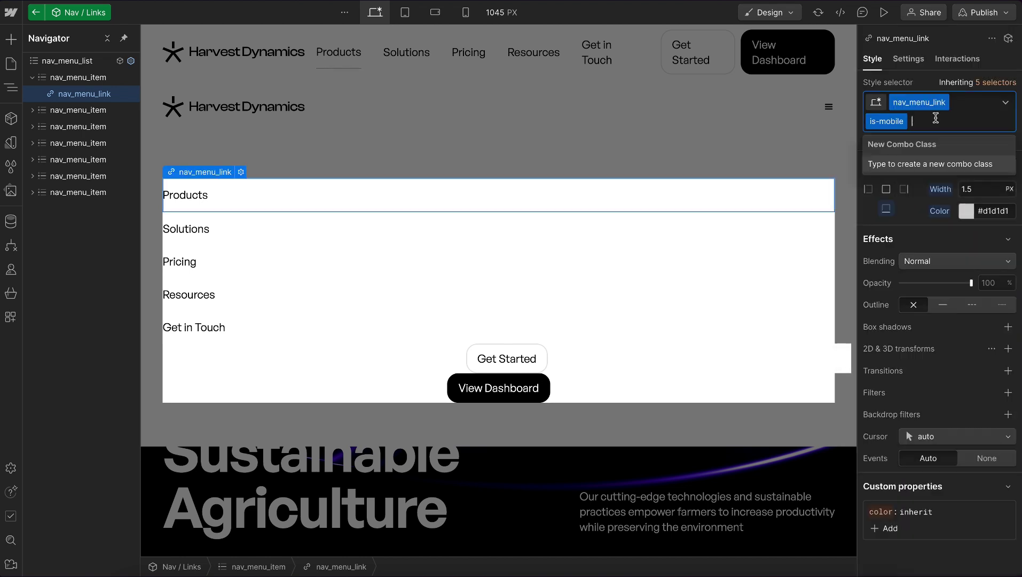
left_click(908, 59)
left_click(945, 353)
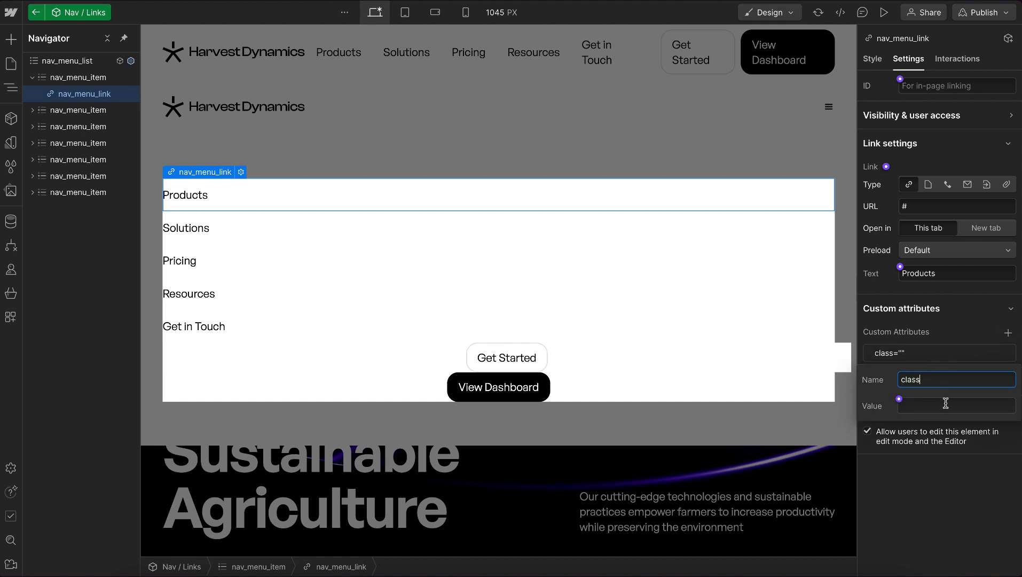
left_click(945, 404)
left_click(899, 399)
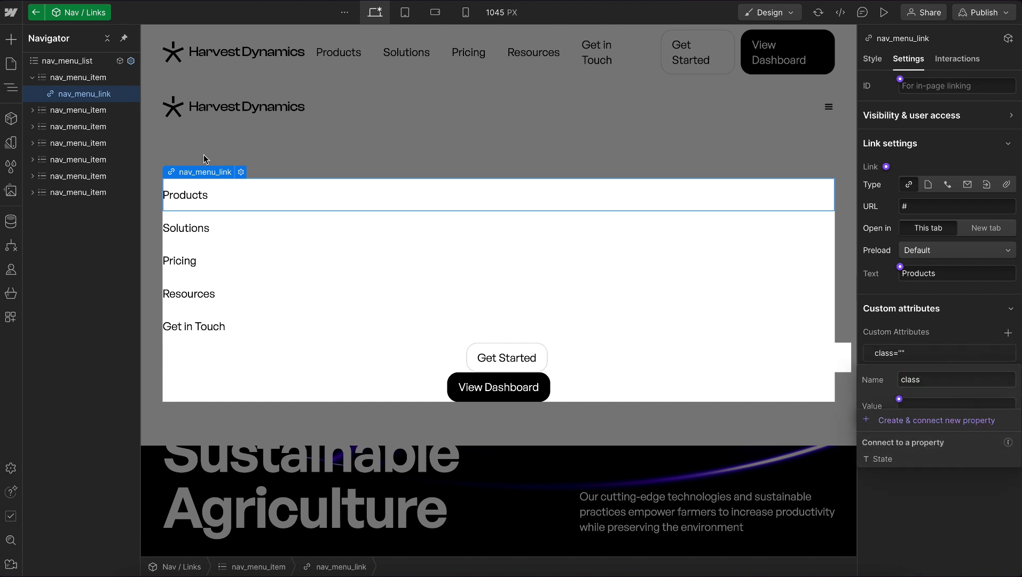
left_click(883, 459)
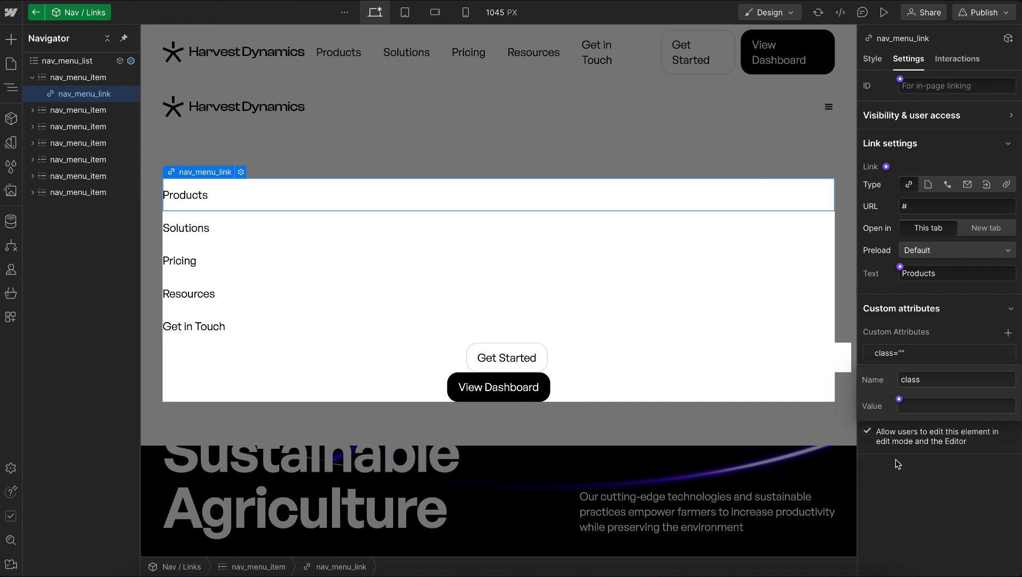
- On the page instance, clear State to preview desktop, then restore the default is-mobile value
left_click(652, 475)
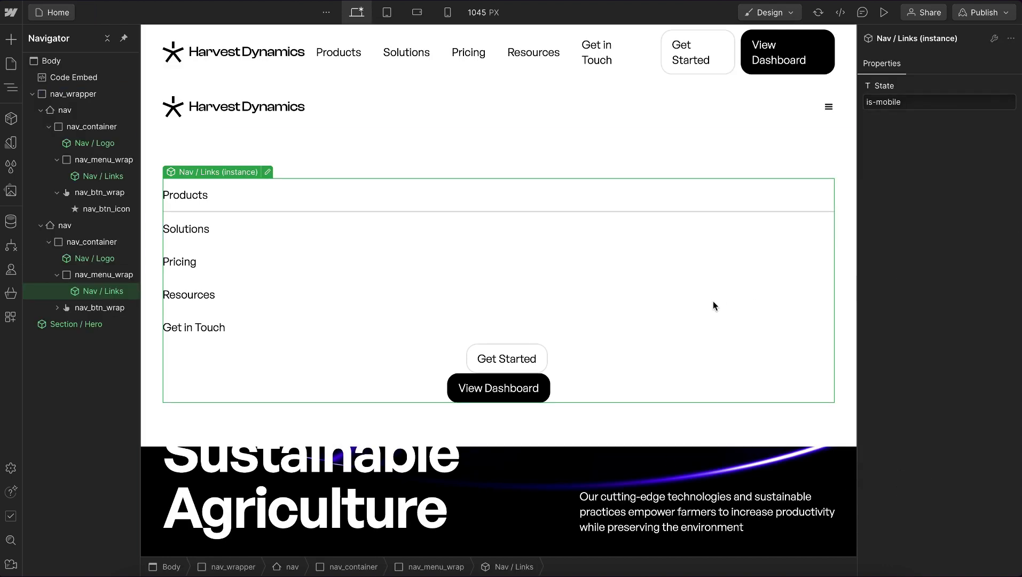
left_click(933, 101)
key("BackSpace")
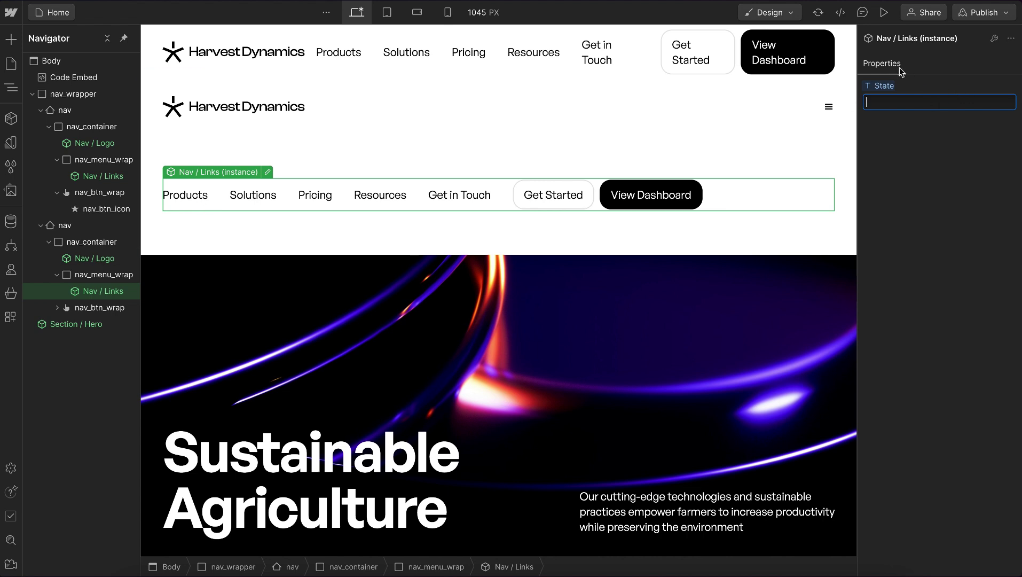
left_click(882, 86)
left_click(908, 107)
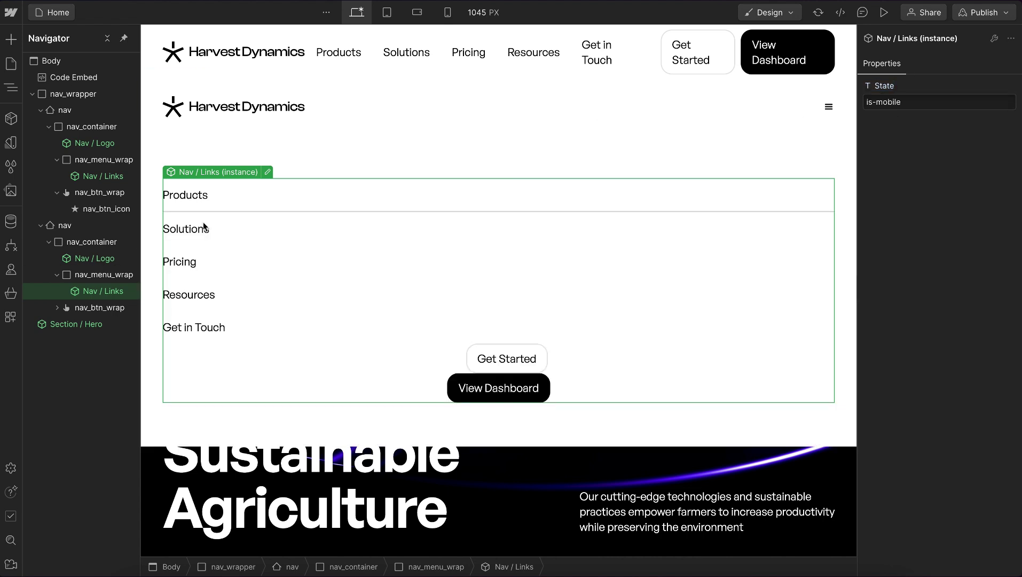
- Bind the Solutions and Pricing links' class attributes to State
double_click(248, 209)
left_click(227, 230)
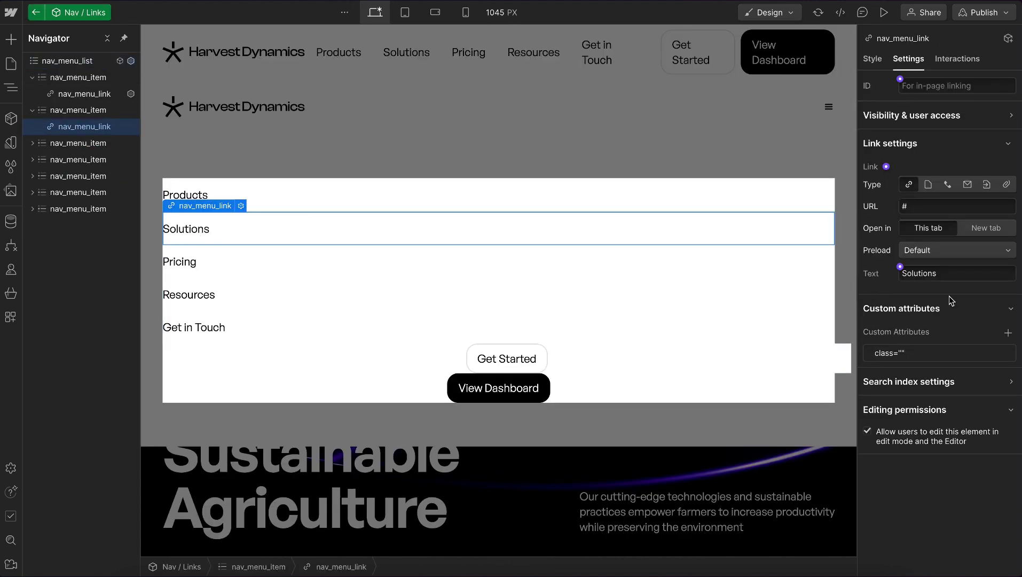
left_click(932, 352)
left_click(900, 398)
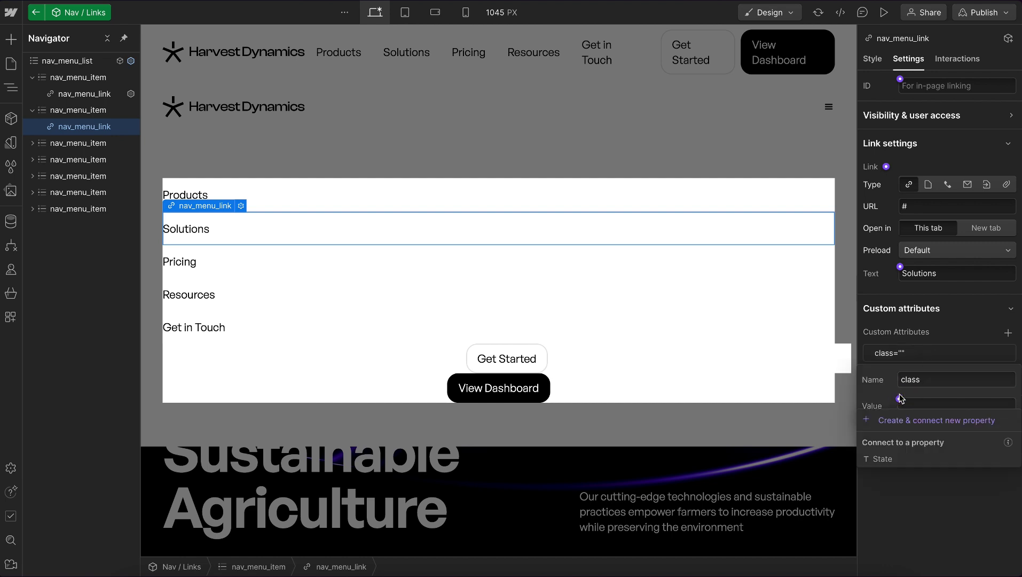
left_click(883, 457)
left_click(267, 261)
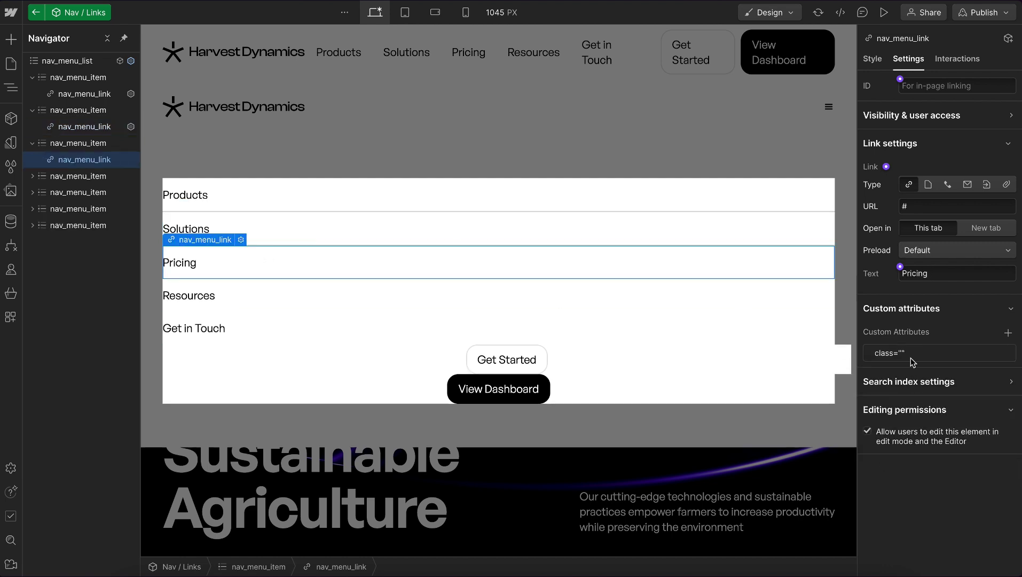
left_click(911, 357)
left_click(900, 399)
left_click(886, 462)
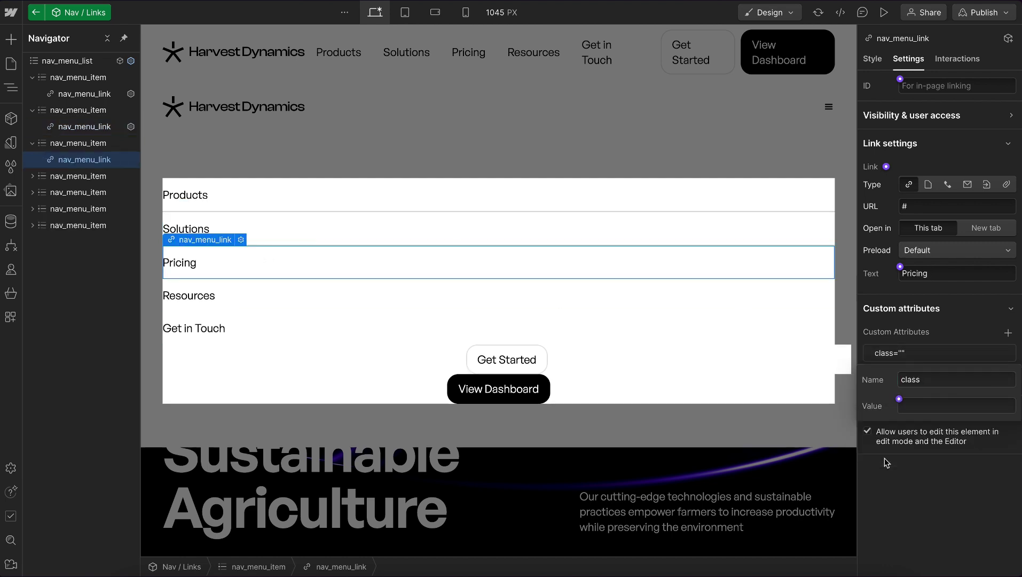
- Bind the Resources and Get in Touch links' class attributes to State
left_click(267, 291)
left_click(908, 354)
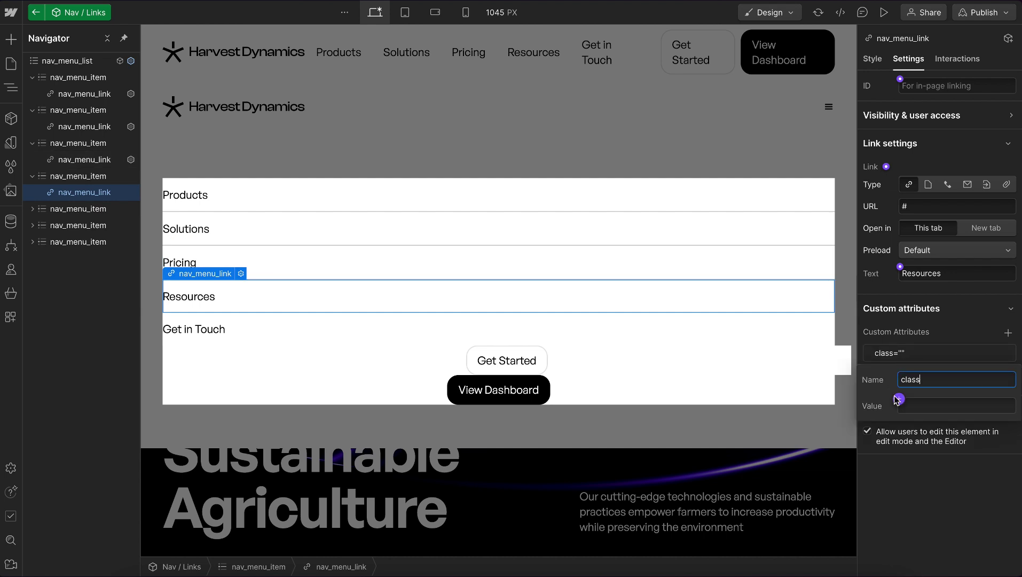
left_click(898, 399)
left_click(892, 458)
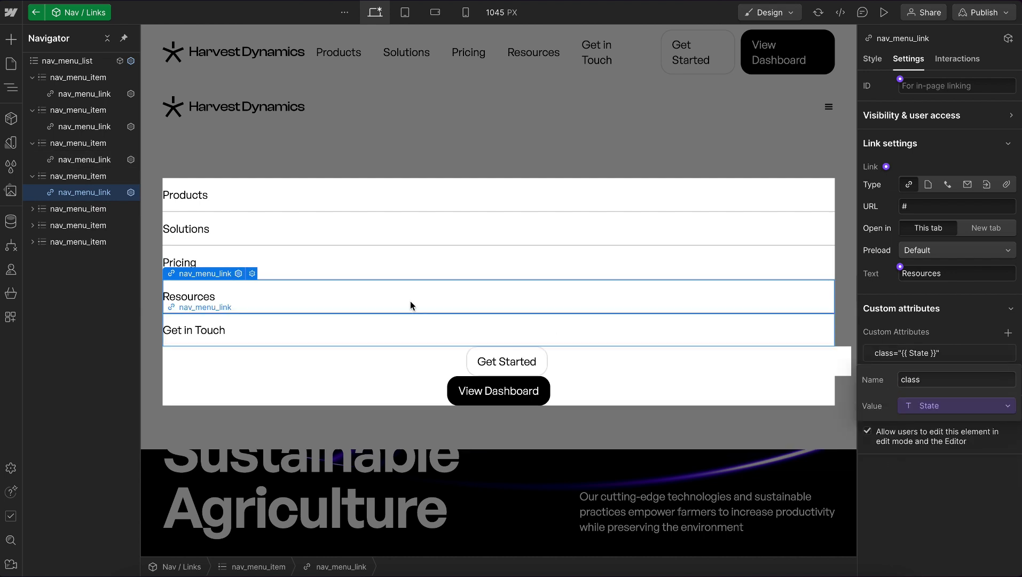
left_click(345, 333)
left_click(908, 353)
left_click(900, 398)
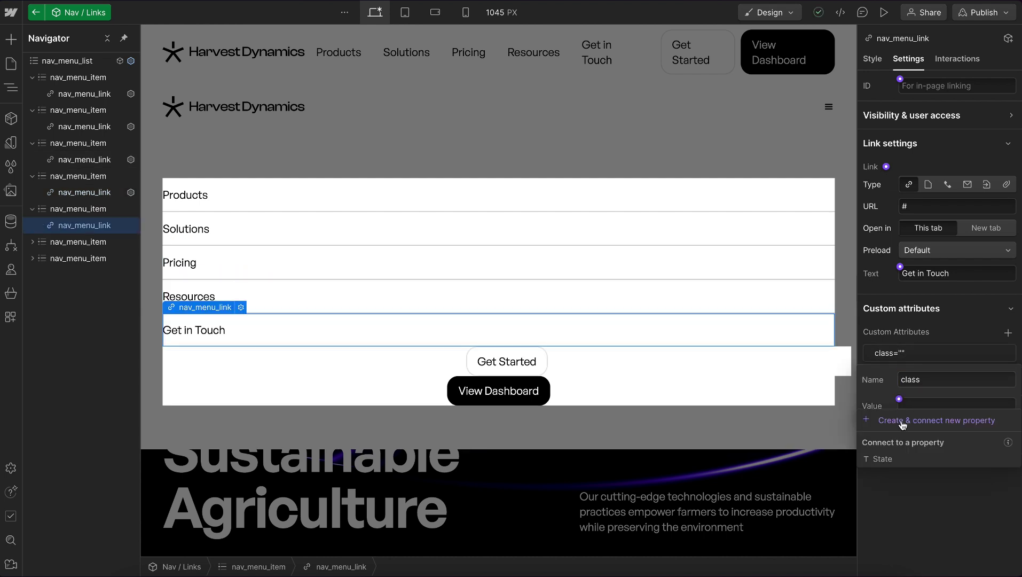
left_click(884, 453)
left_click(672, 351)
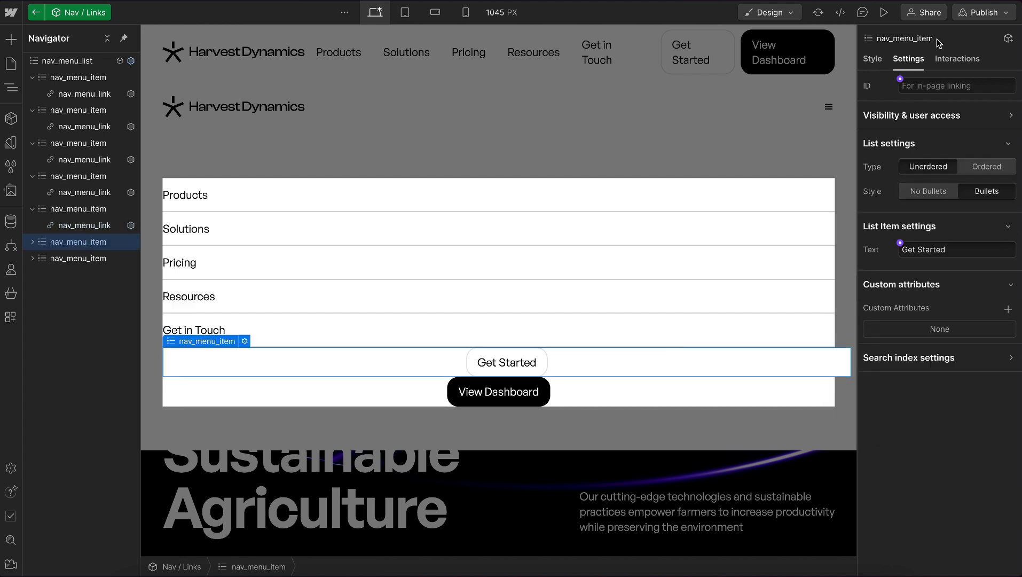
- Add an is-mobile combo class to the Get Started item with 0 right margin
left_click(872, 59)
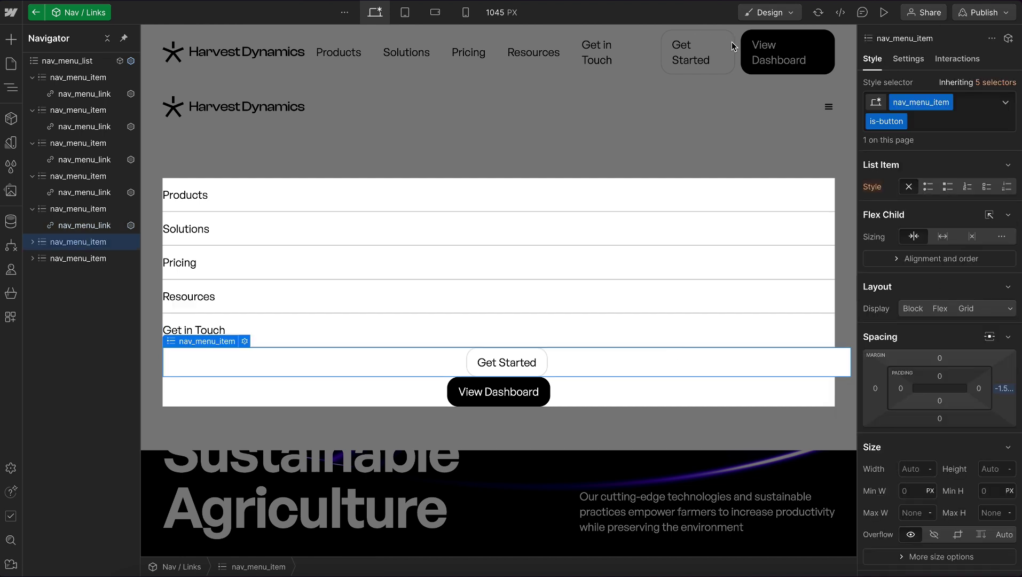
left_click(1004, 388)
type("0")
key("Return")
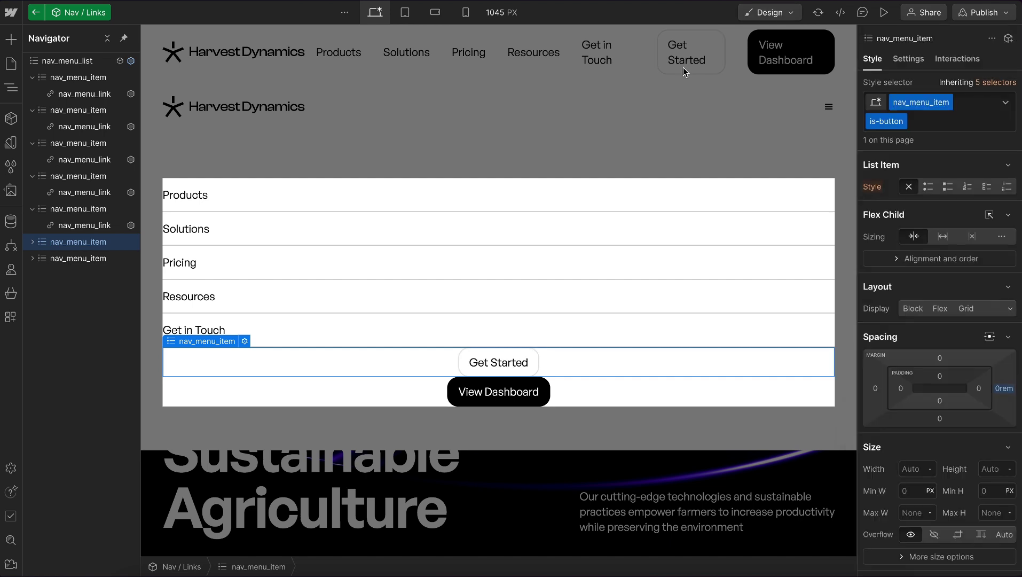
key("ctrl+z")
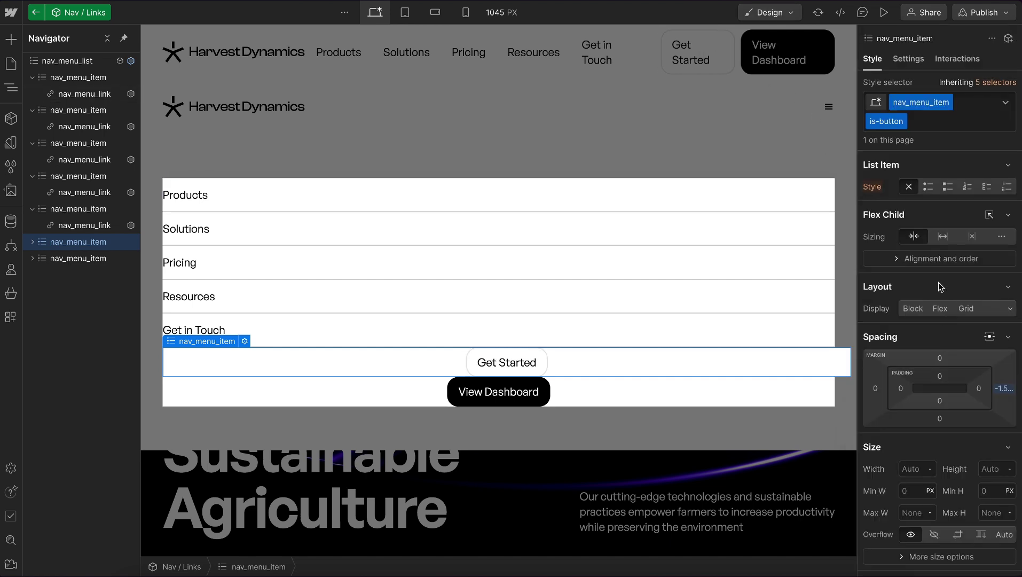
left_click(952, 124)
type("is-mo")
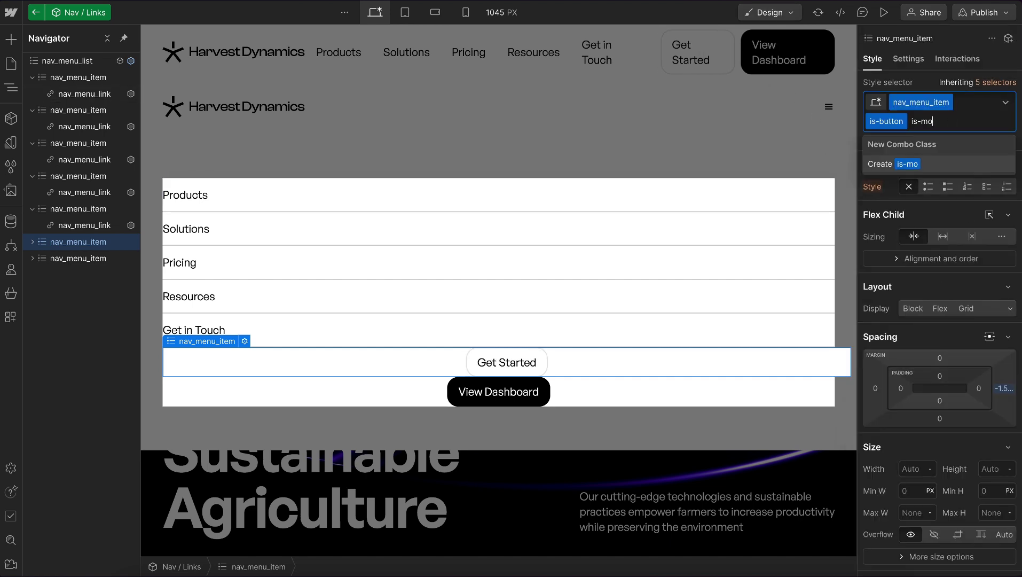
type("bile")
key("Return")
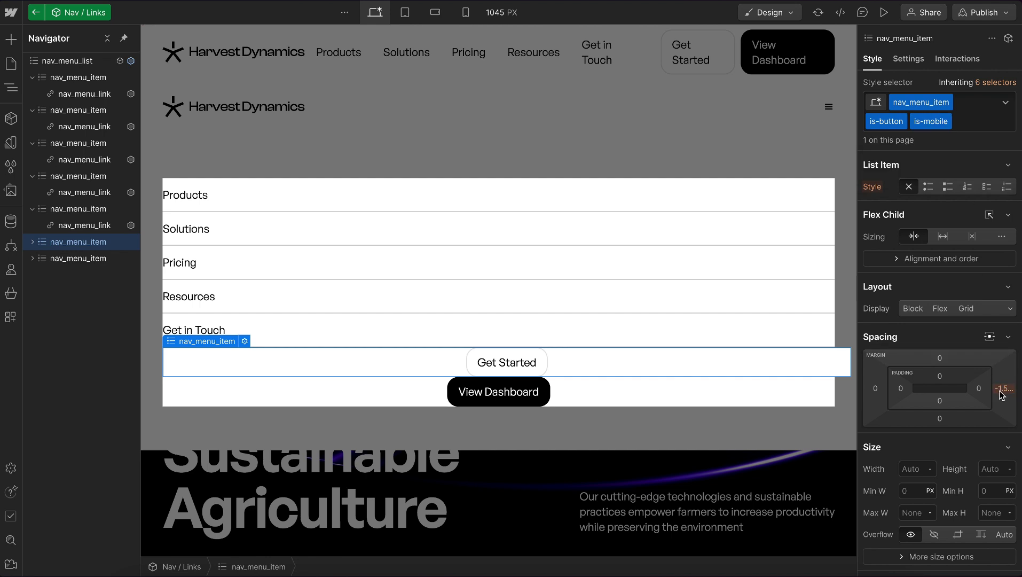
left_click(1001, 394)
type("0")
key("Return")
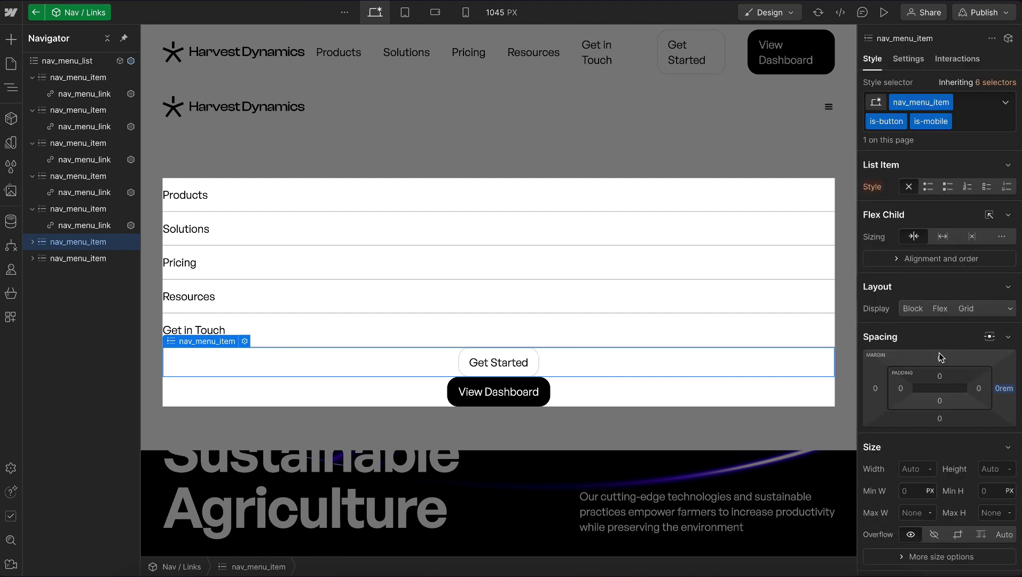
- Set the combo's top margin to 2.1rem and bottom margin to 0.9rem
left_click(939, 353)
type("2rem")
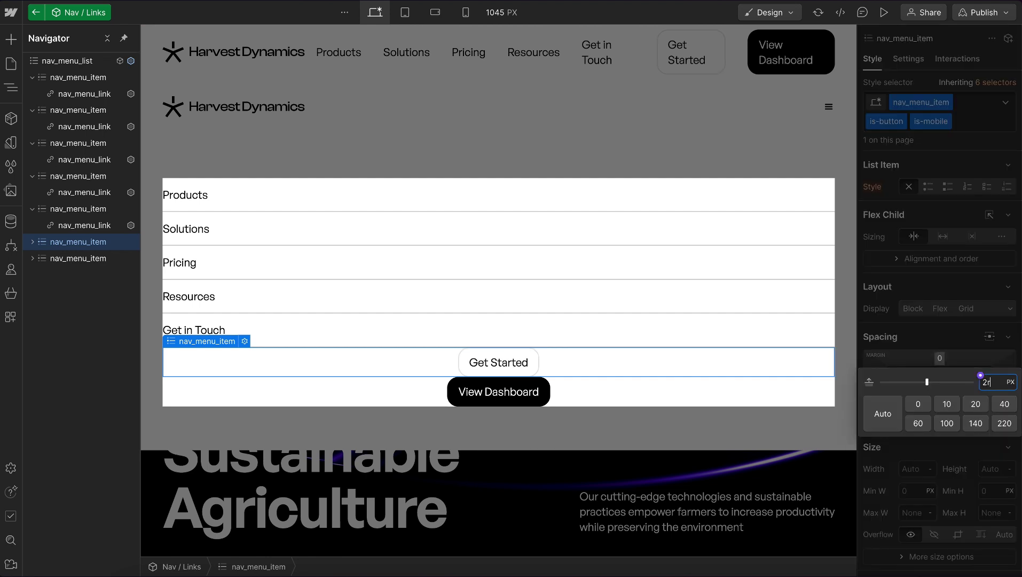
key("Return")
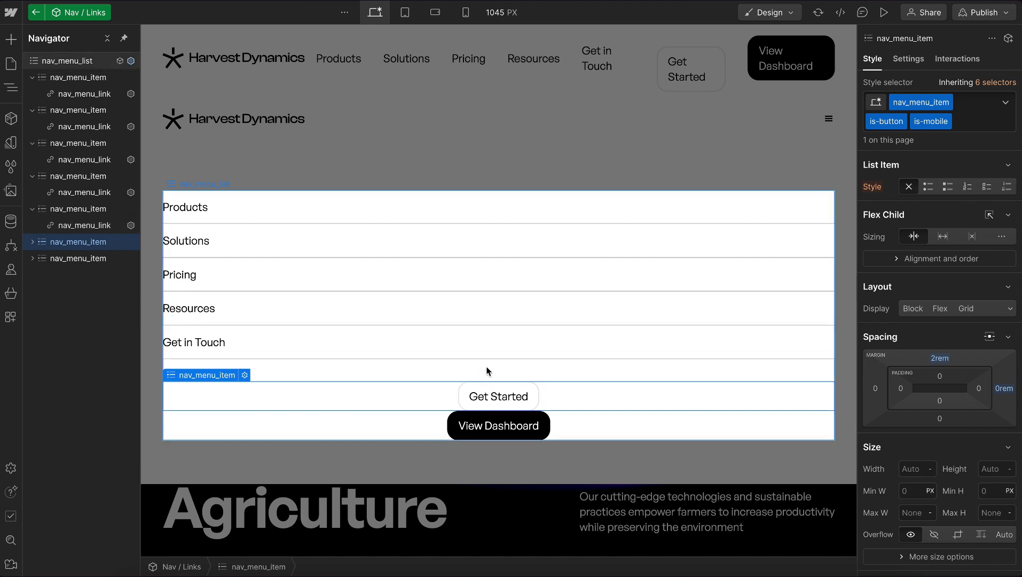
left_click(939, 358)
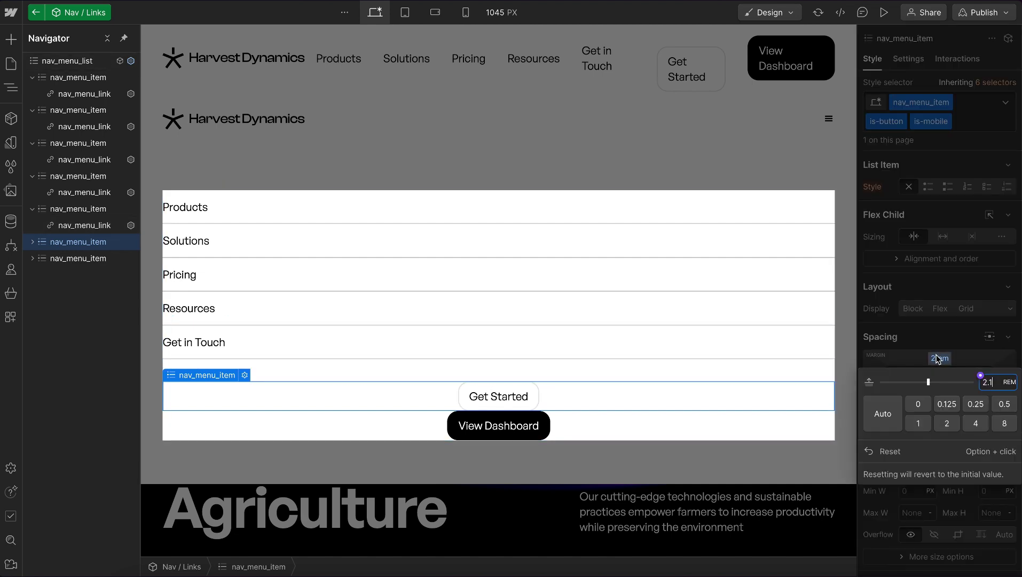
type("2.1")
key("Return")
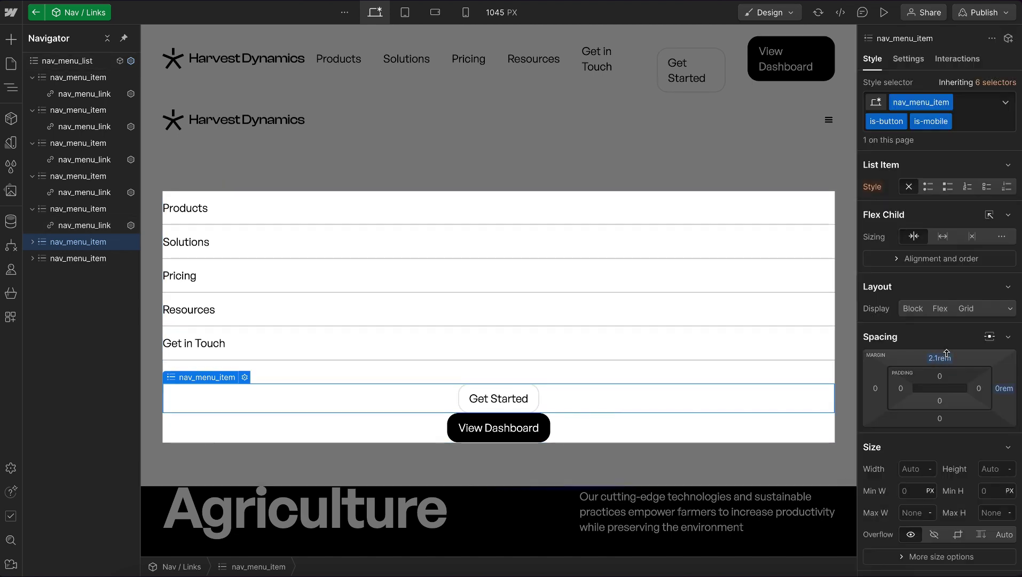
left_click(940, 418)
type("1rem")
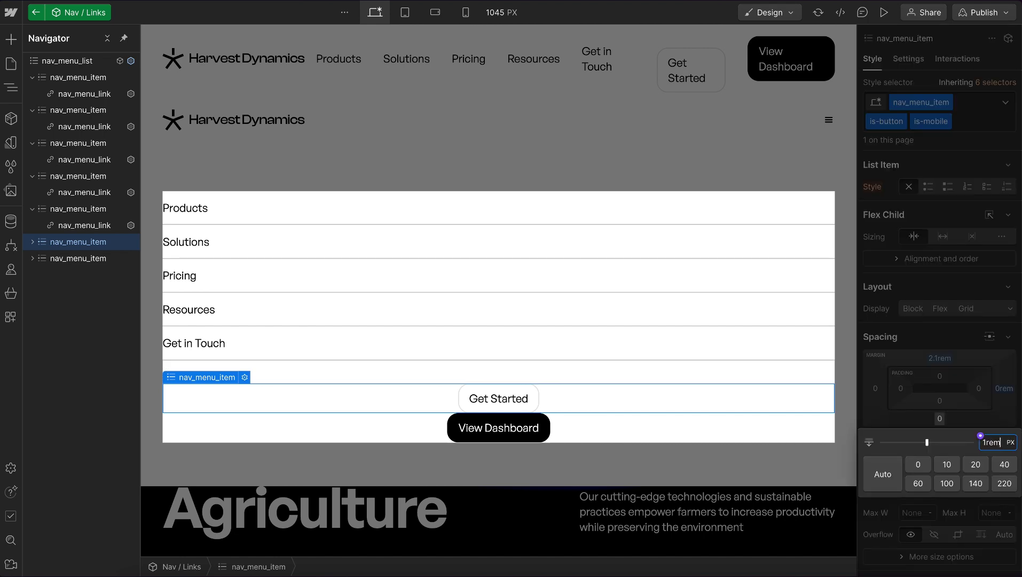
key("Return")
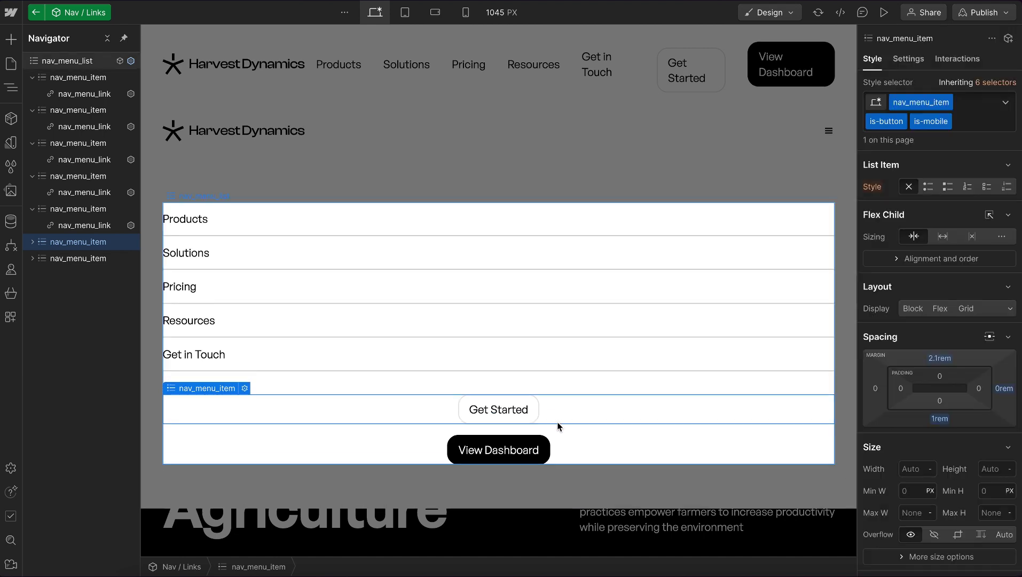
left_click(934, 425)
type("0.9")
key("Return")
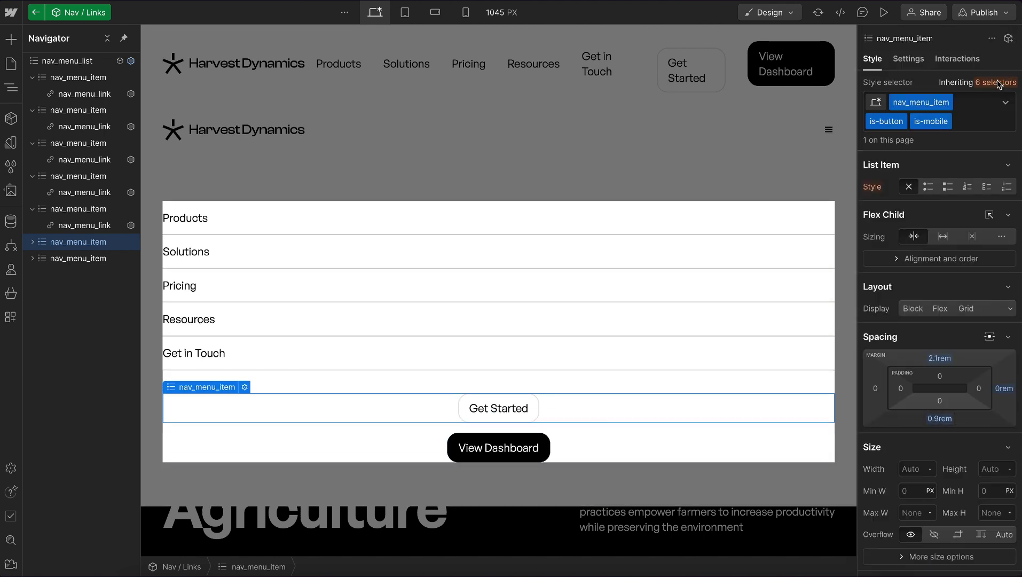
- Left-align the text of the base nav_menu_item class
left_click(999, 84)
left_click(897, 239)
scroll(971, 362, "down", 5)
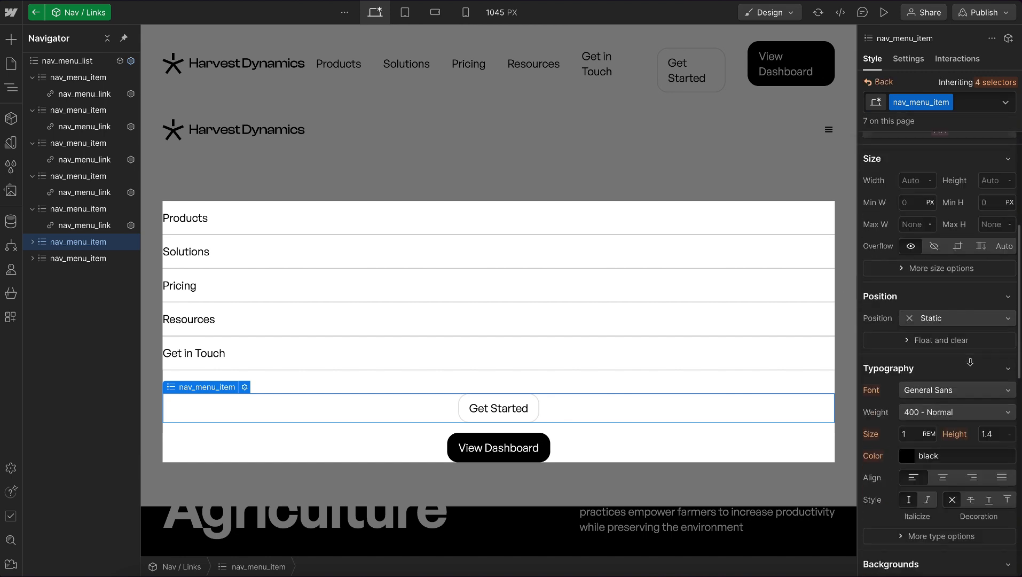
scroll(970, 362, "down", 5)
left_click(913, 301)
left_click(880, 81)
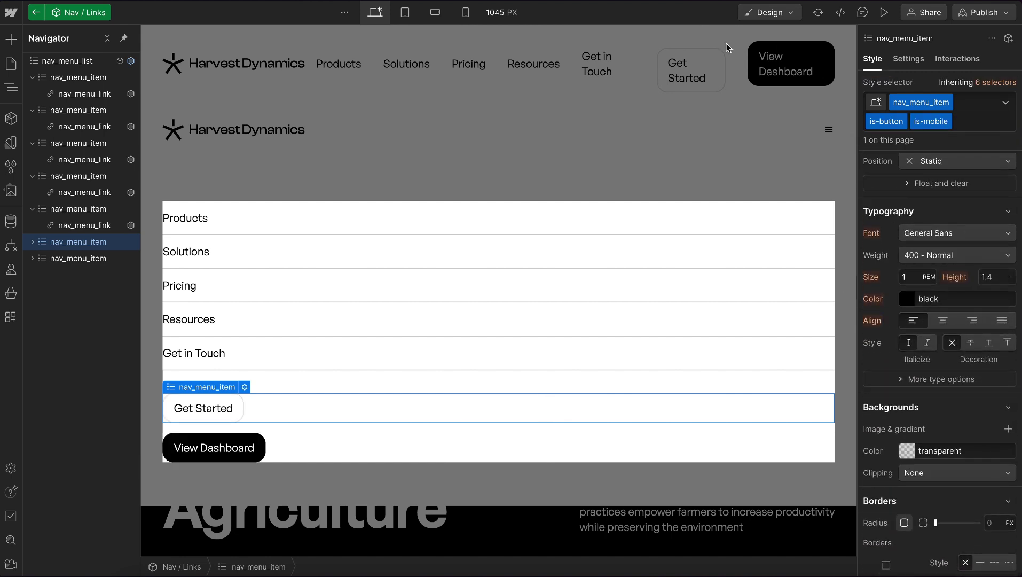
- Drop the is-mobile combo, bind a new 'class' attribute on Get Started to State, and exit the component
left_click(966, 124)
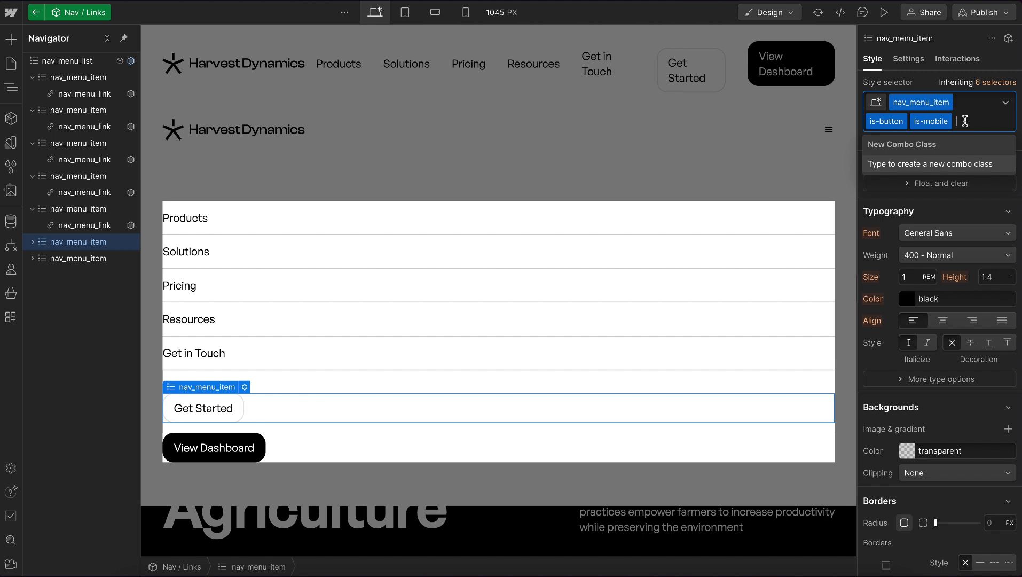
key("BackSpace")
left_click(909, 58)
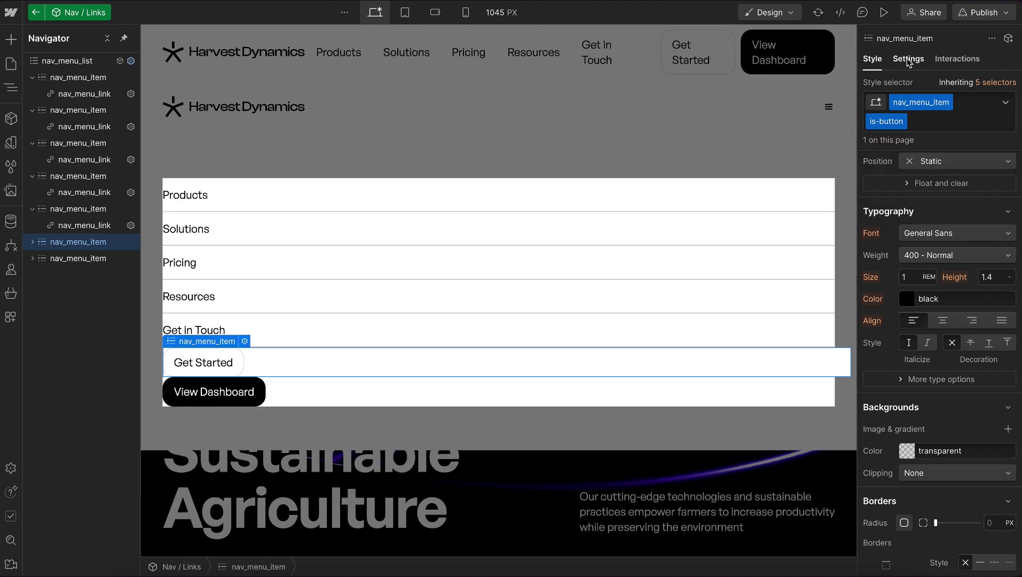
left_click(909, 58)
left_click(1008, 308)
type("class")
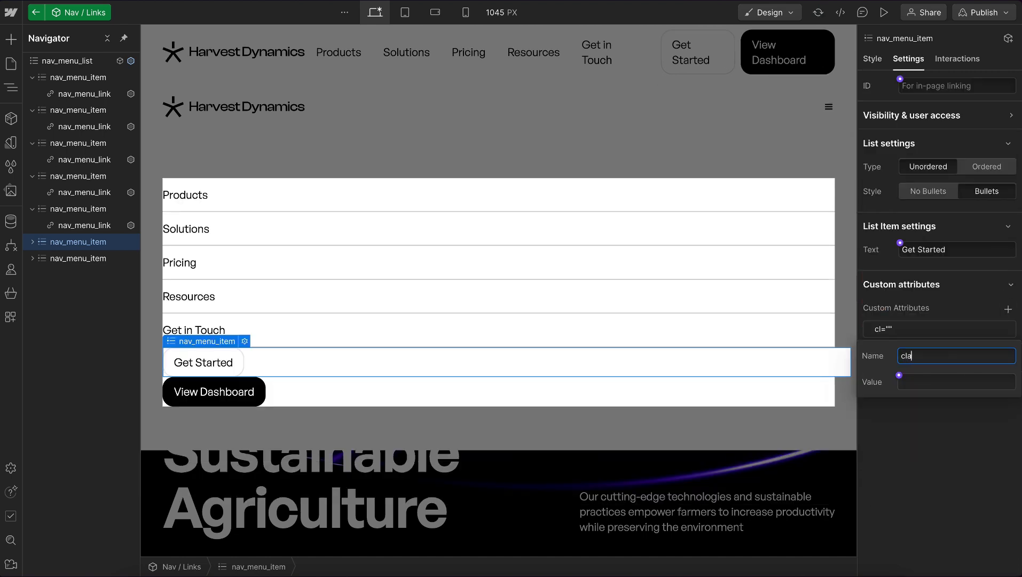
left_click(899, 376)
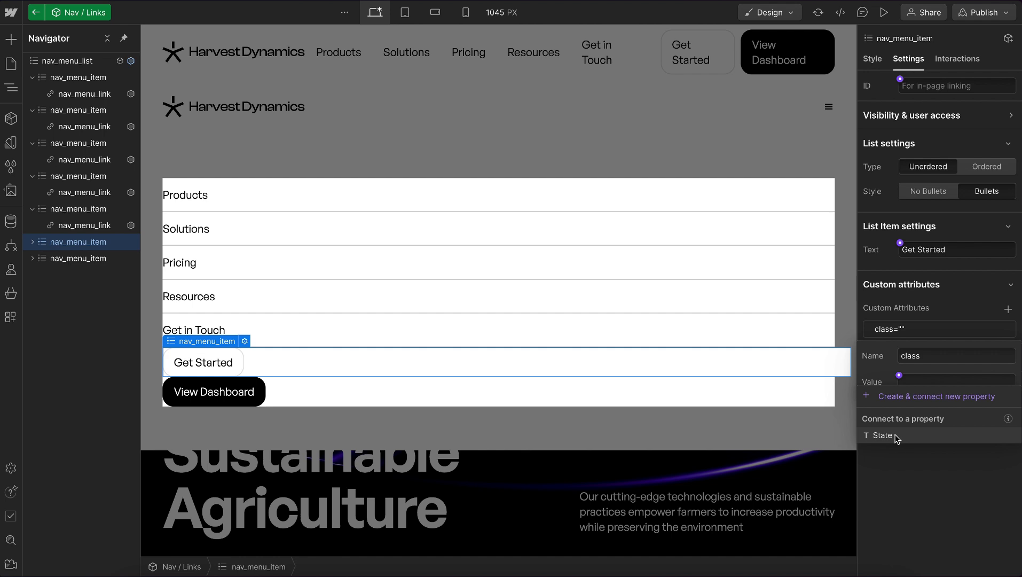
left_click(886, 435)
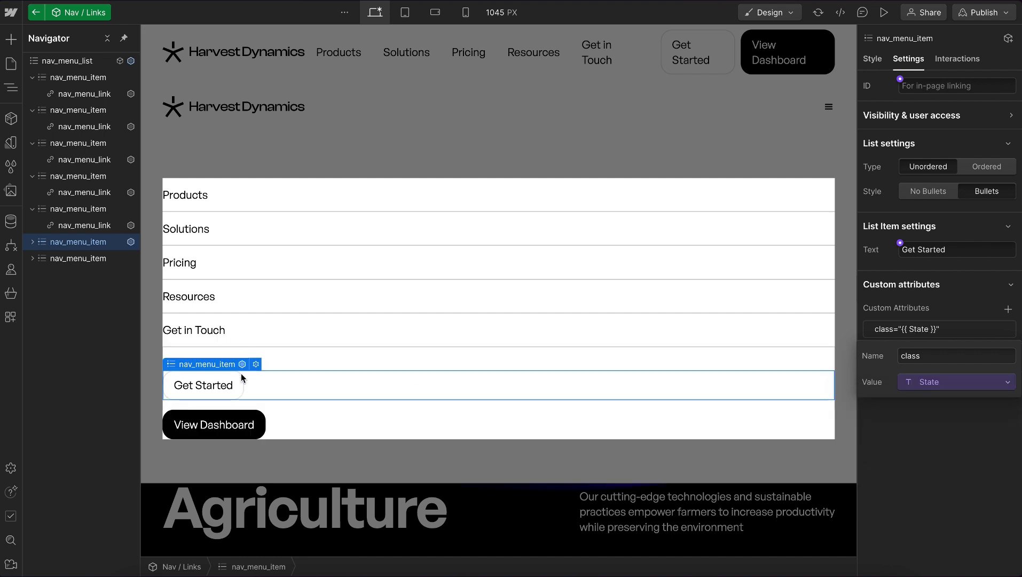
double_click(736, 103)
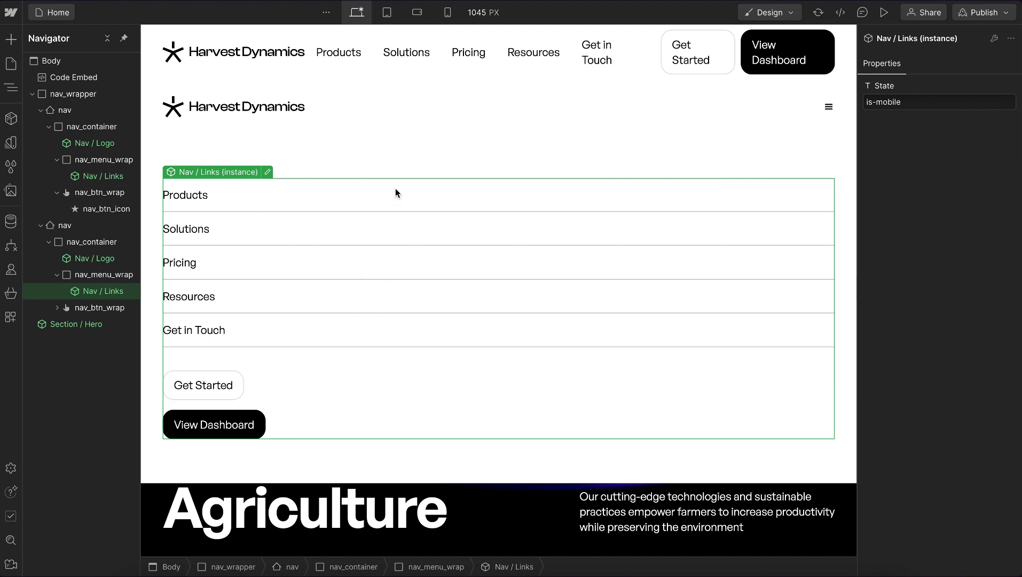
- Set the mobile nav container's Navbar Menu to Hide
left_click(377, 150)
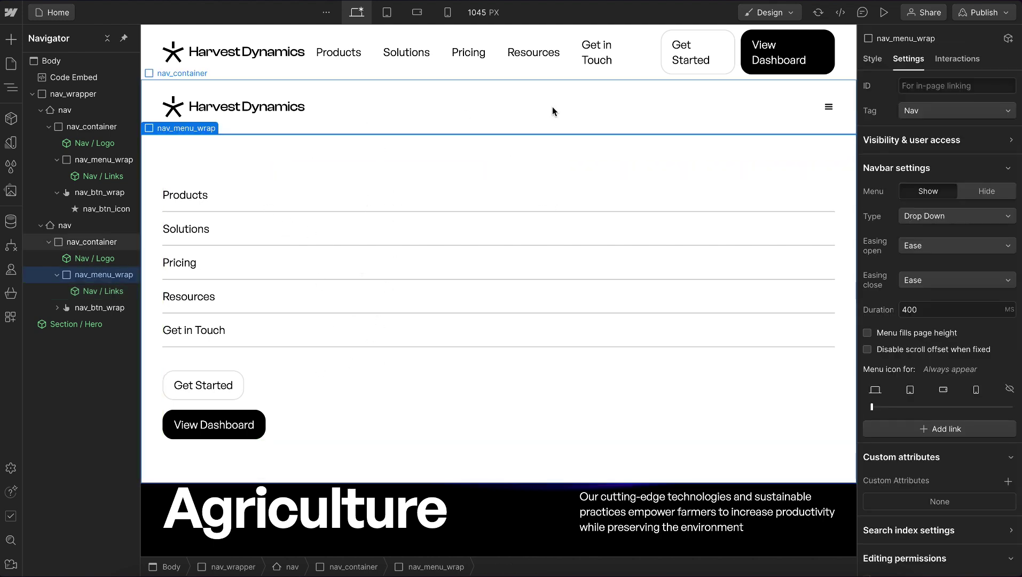
left_click(553, 111)
left_click(986, 191)
- Preview the page at tablet and desktop widths, then narrow it to test the nav
left_click(854, 42)
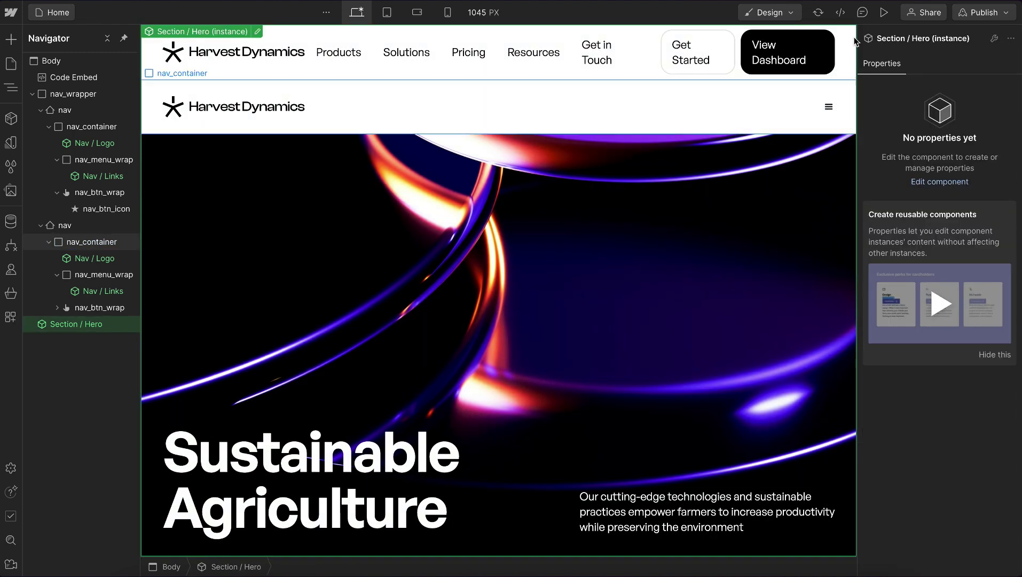
left_click(885, 12)
key("shift+2")
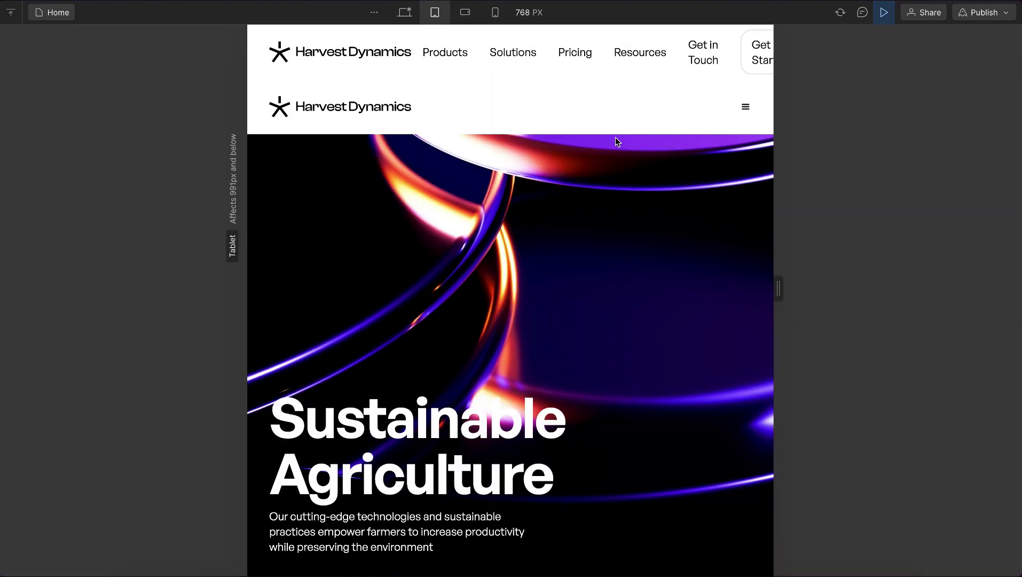
key("shift+1")
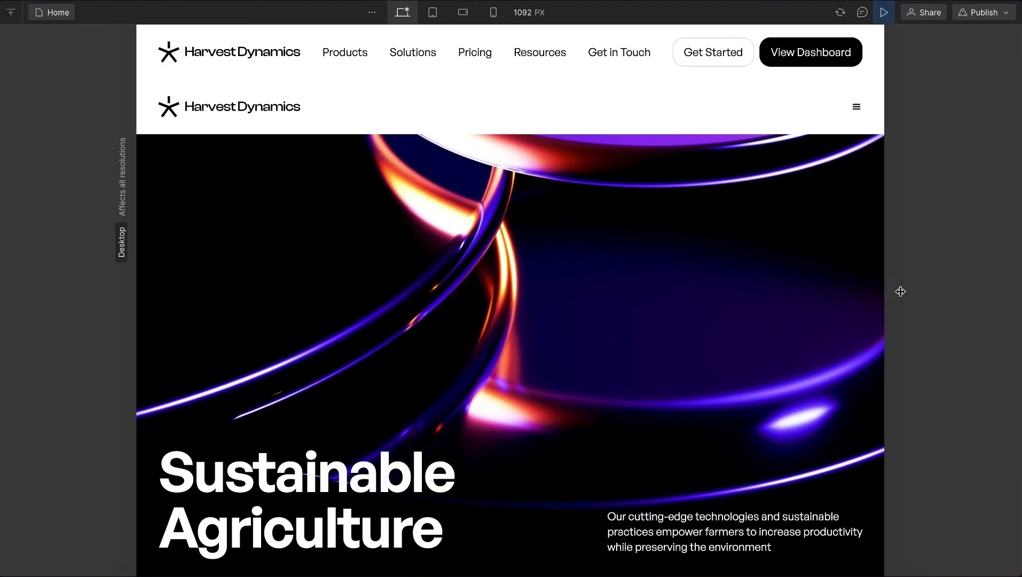
left_click_drag(984, 283, 895, 283)
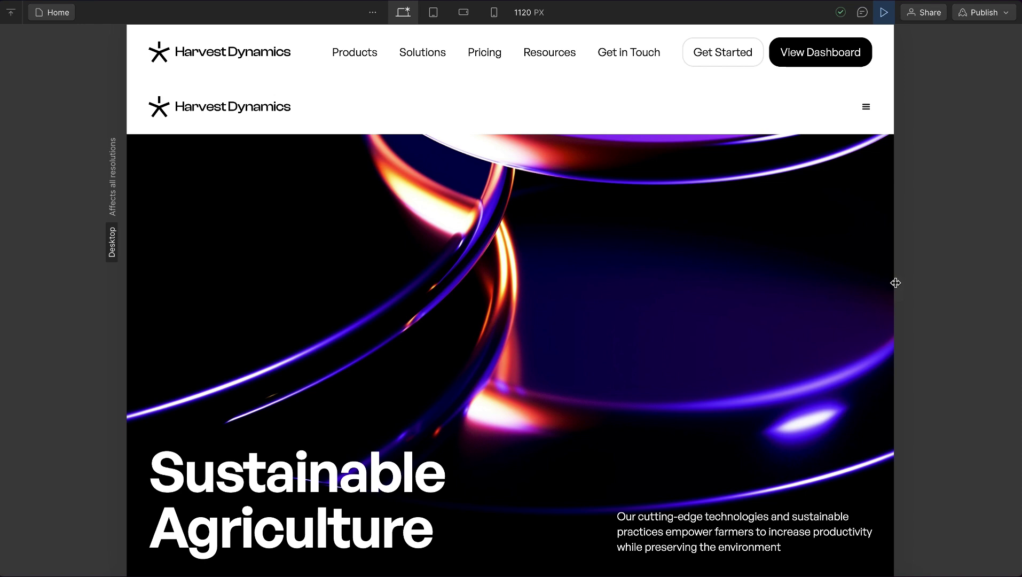
- Set the second, is-mobile nav's Display to None, then select the desktop nav
left_click(891, 14)
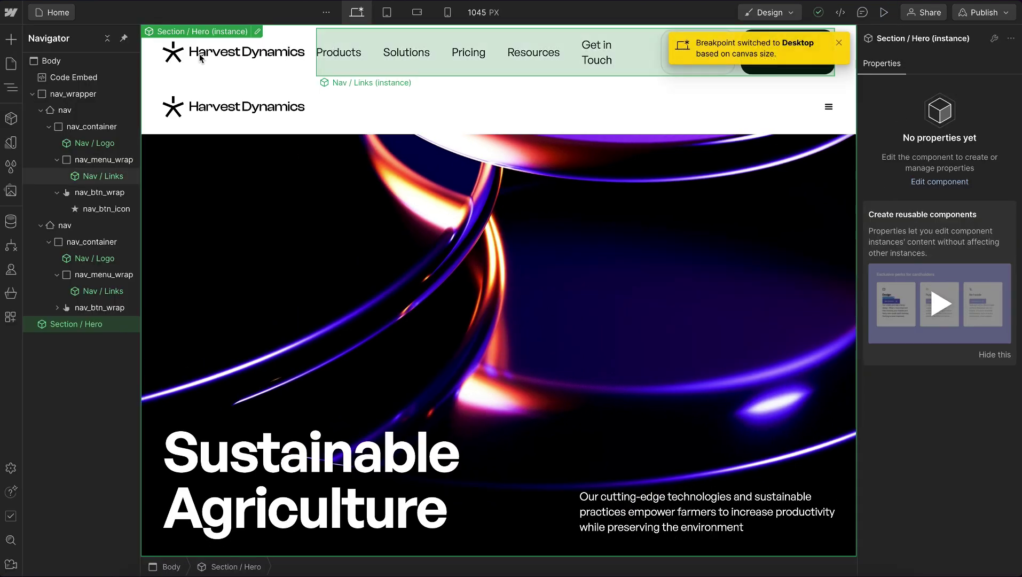
left_click(41, 110)
left_click(64, 127)
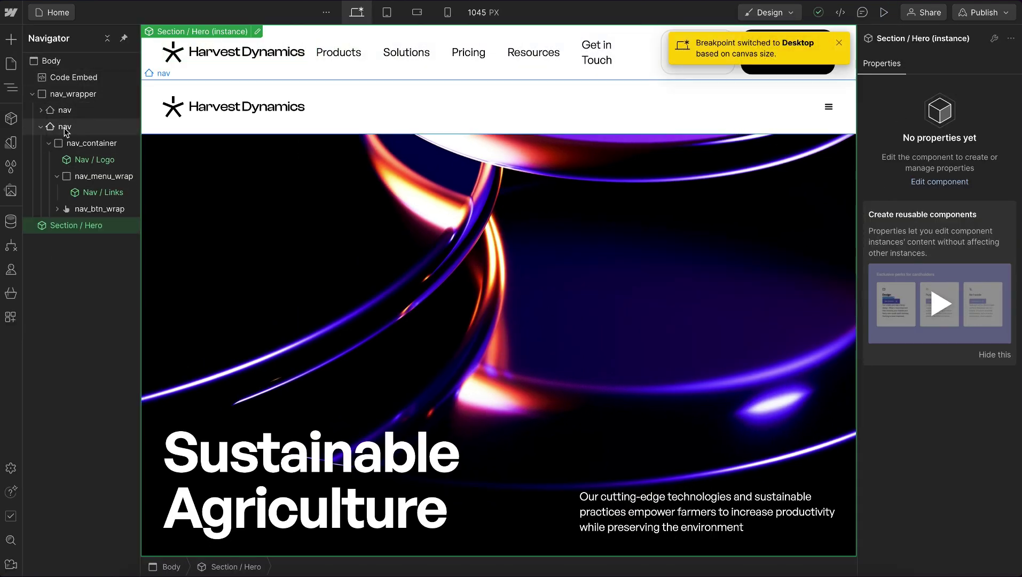
left_click(41, 127)
left_click(869, 64)
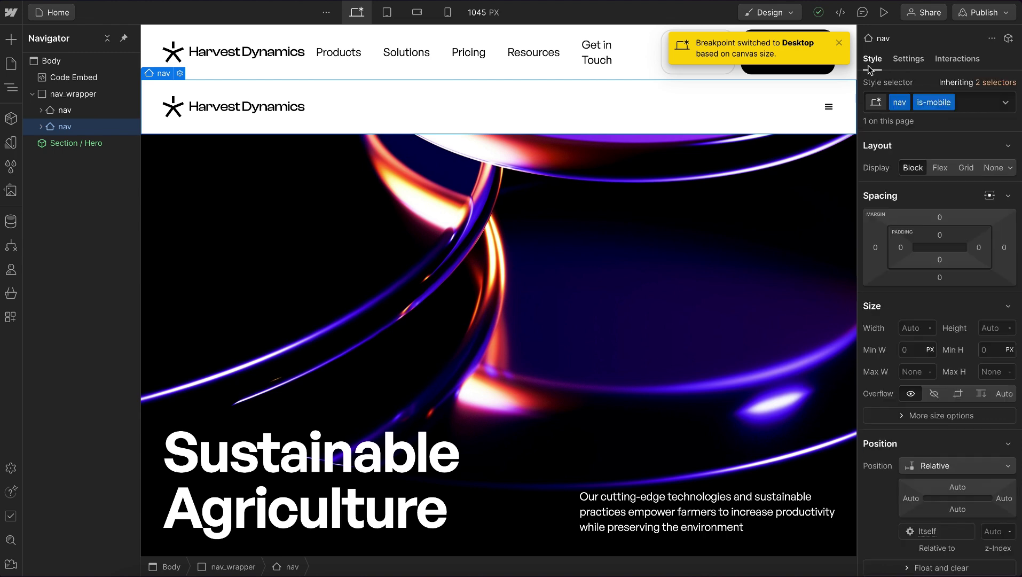
left_click(989, 169)
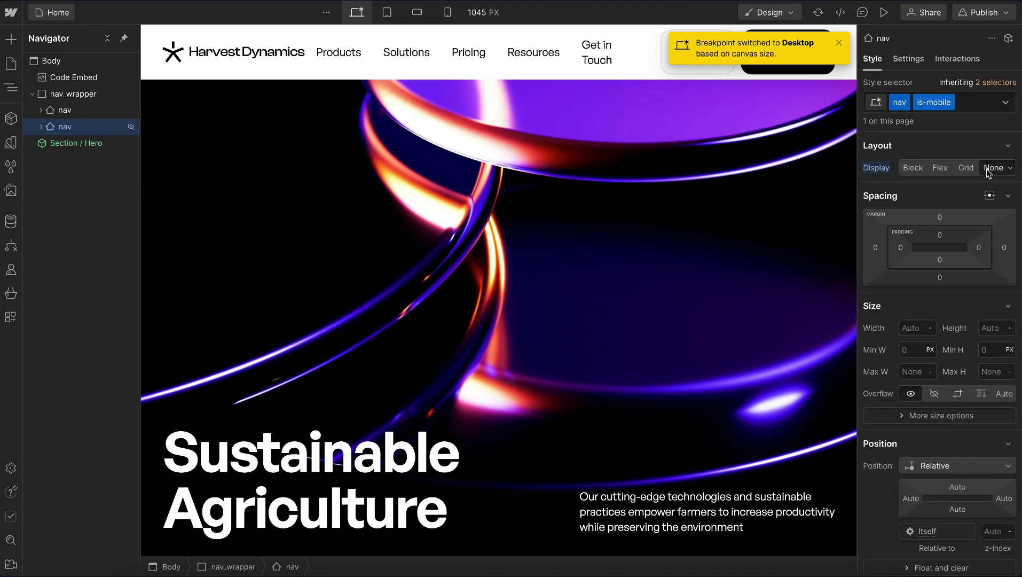
key("Up")
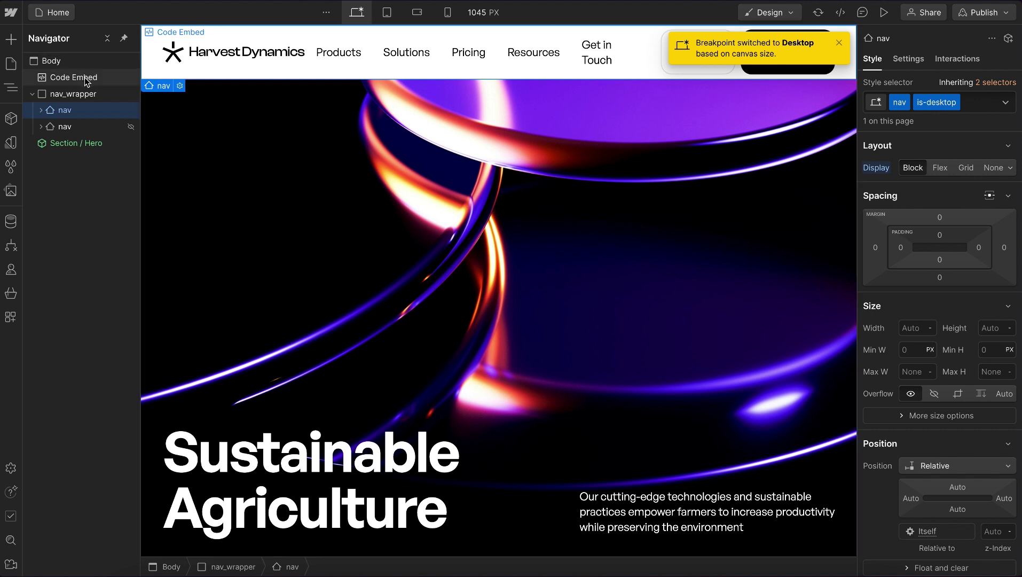
left_click(85, 80)
double_click(86, 80)
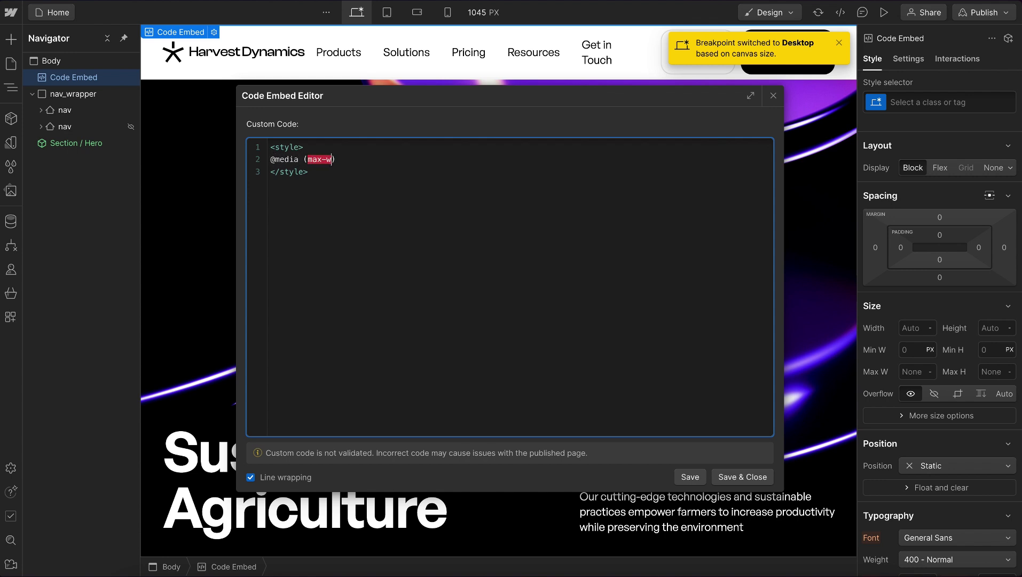
type("th: 70rem) {")
key("Return")
key("Return")
type("}")
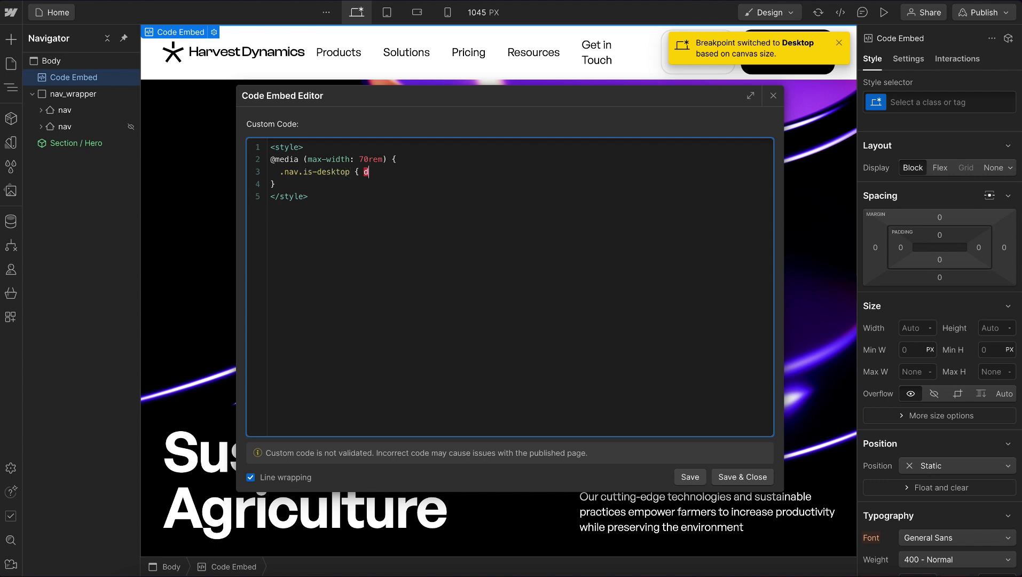
type("isplay: none; }")
- Duplicate the rule as .nav.is-mobile with display: block, save, and preview
left_click_drag(452, 170, 239, 179)
key("ctrl+c")
key("End")
key("Return")
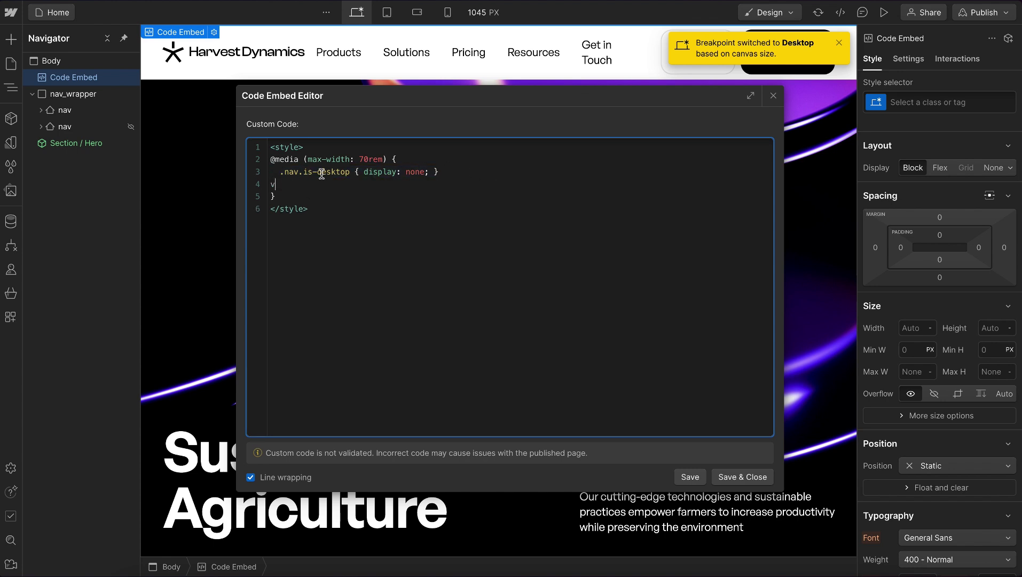
key("ctrl+v")
double_click(332, 184)
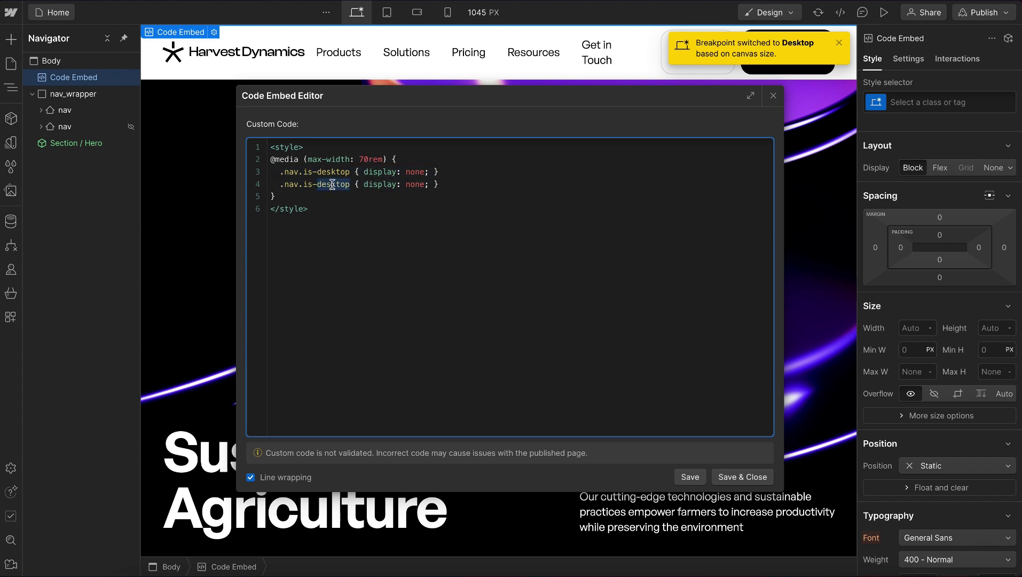
type("mobile")
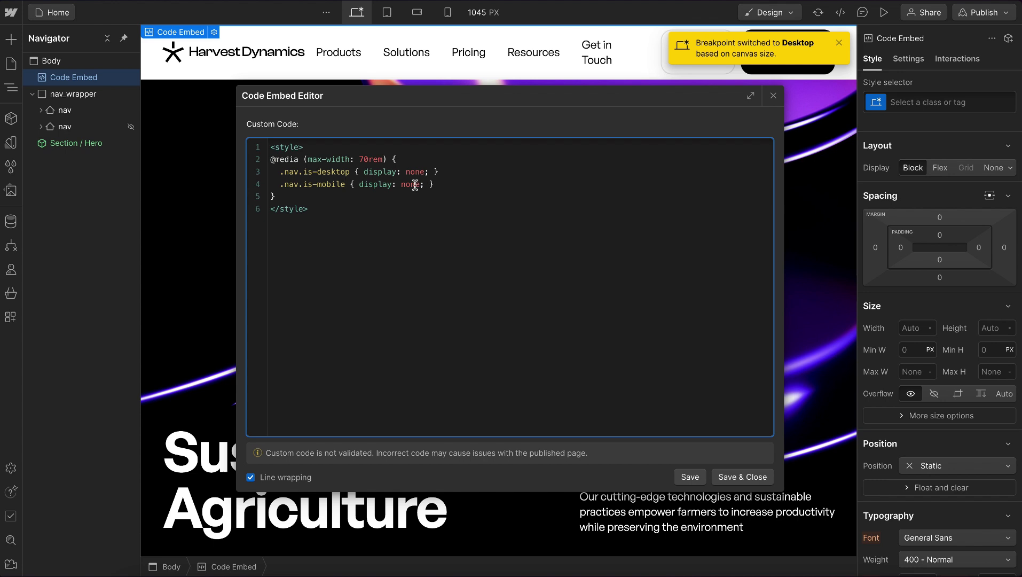
double_click(415, 185)
type("block")
double_click(369, 159)
left_click_drag(326, 159, 377, 157)
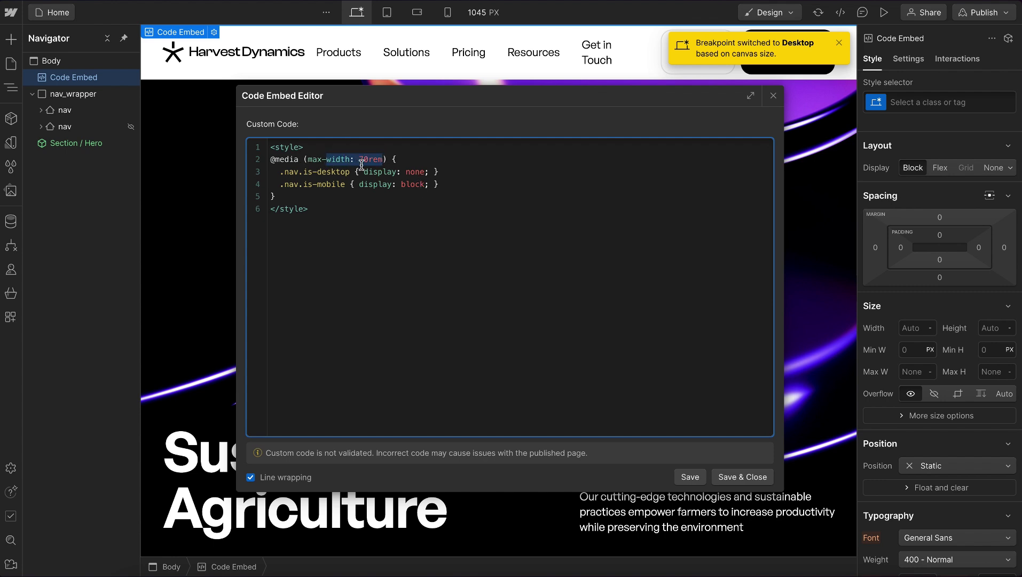
left_click(380, 158)
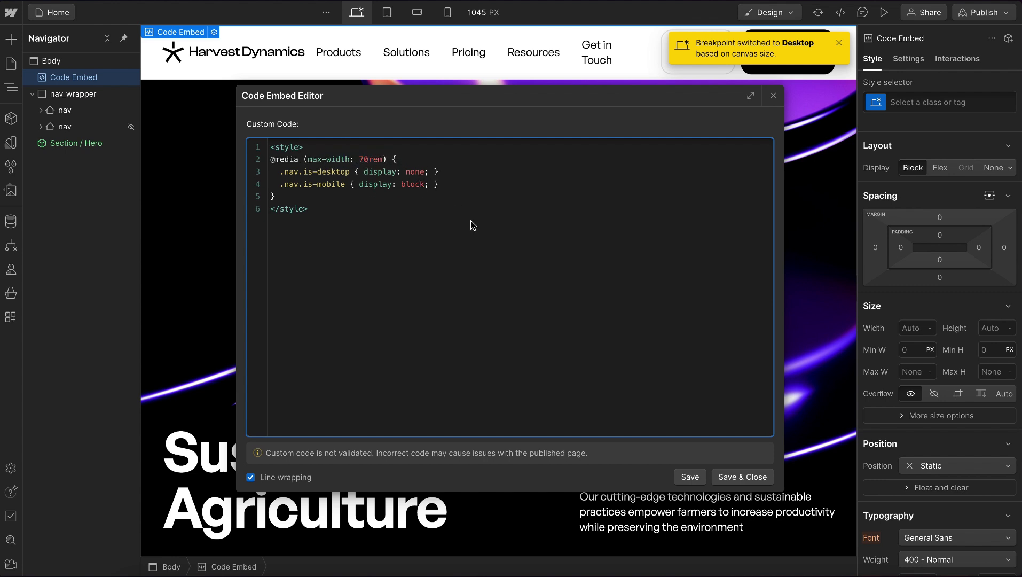
left_click(739, 477)
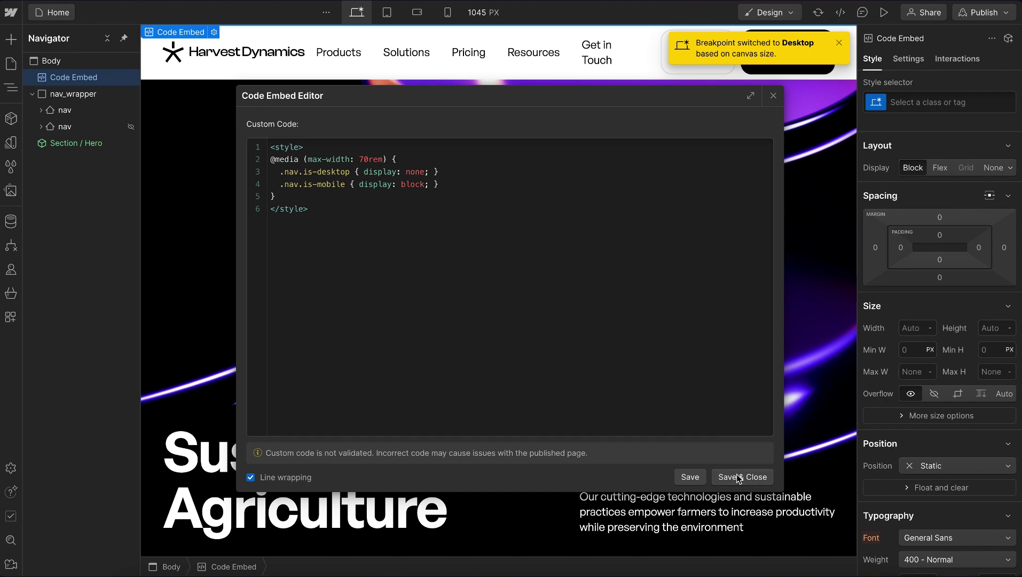
left_click(884, 12)
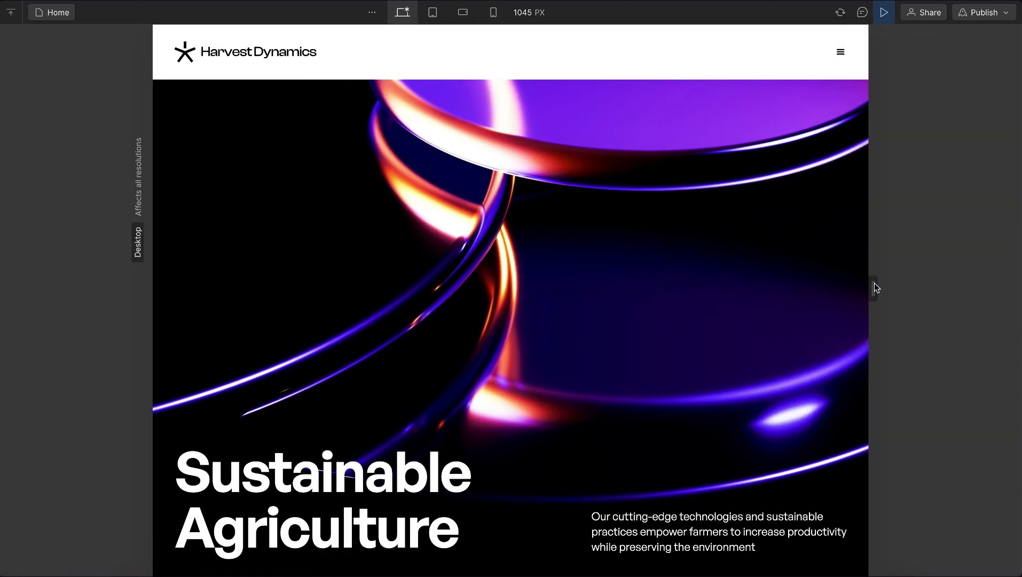
- Widen the preview to reveal the desktop nav and test canvas text zoom values 30, 20, 2, 3
left_click_drag(875, 288, 951, 284)
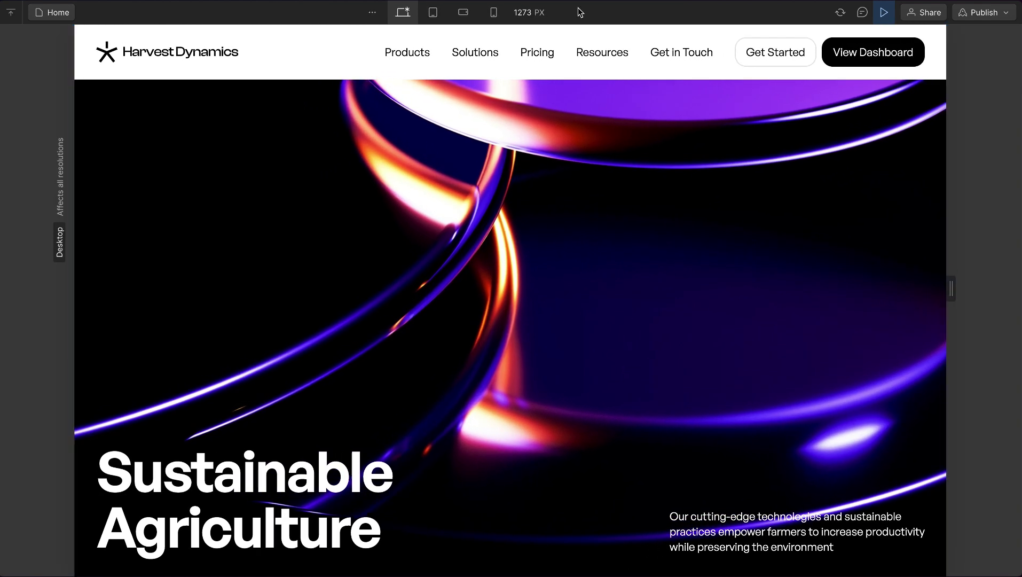
left_click(534, 16)
left_click(457, 290)
type("30")
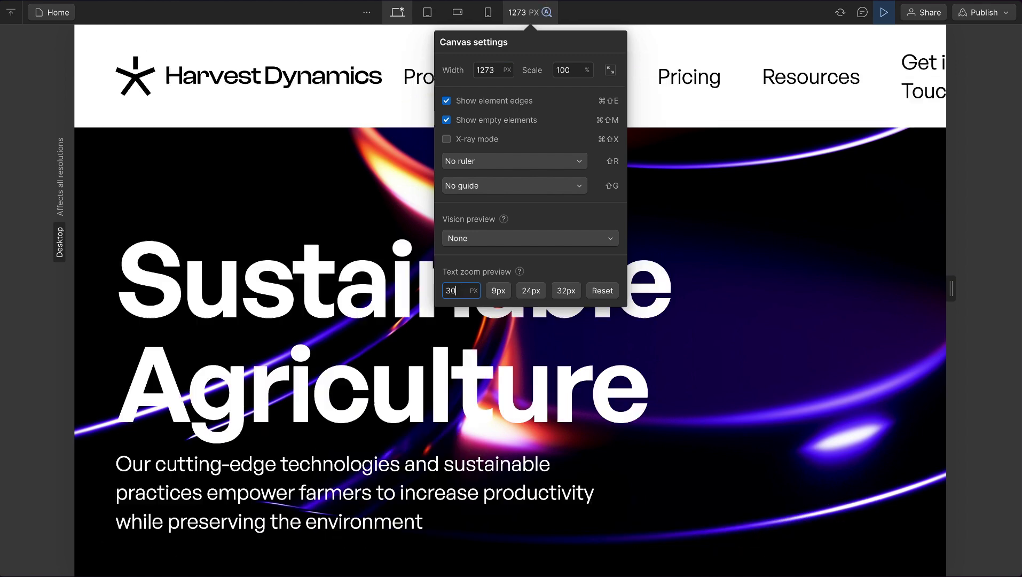
key("BackSpace")
key("BackSpace")
type("20")
key("BackSpace")
type("2")
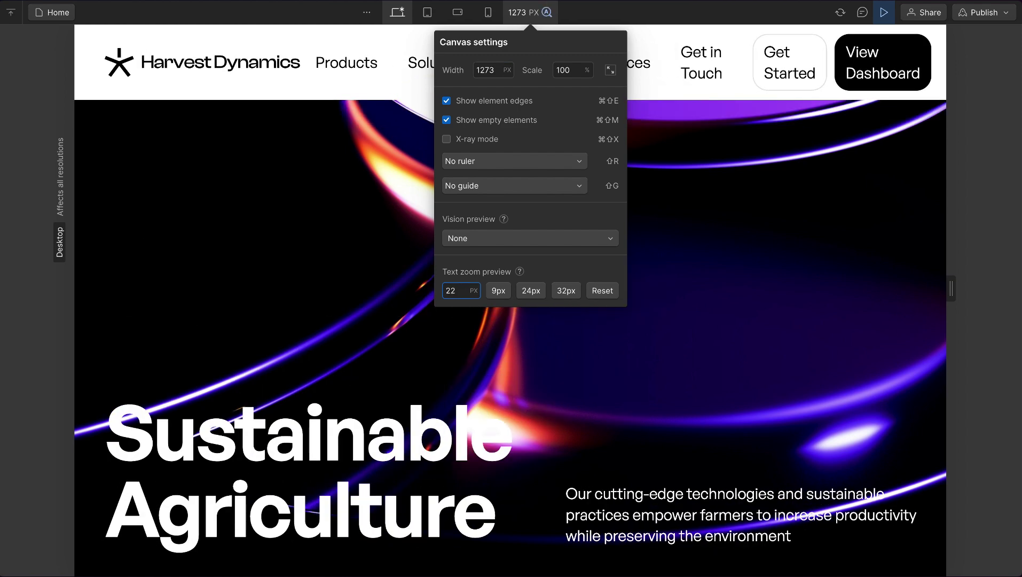
key("BackSpace")
type("3")
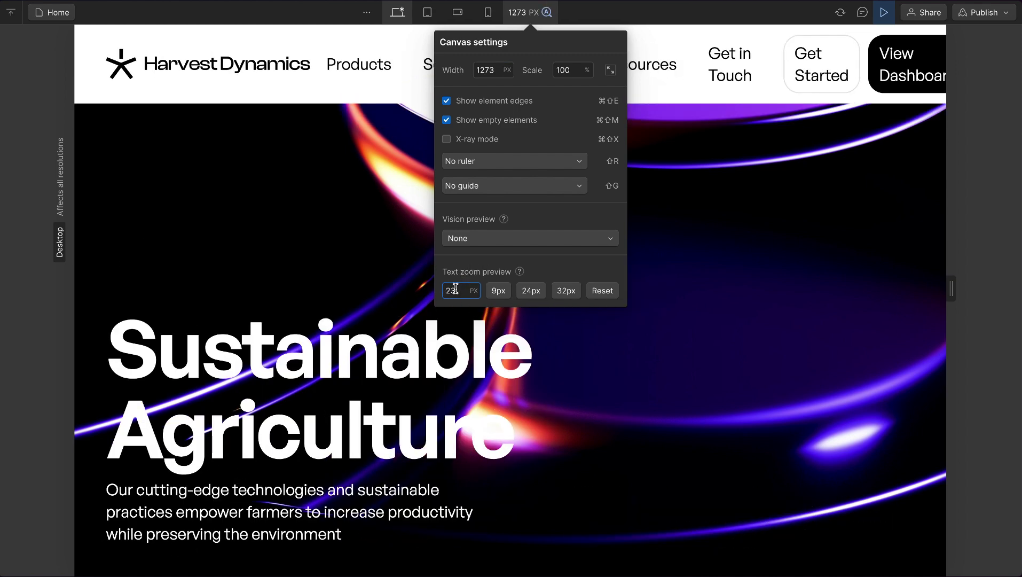
- Reset canvas text zoom to default, close canvas settings, exit preview, and open publishing
left_click(609, 293)
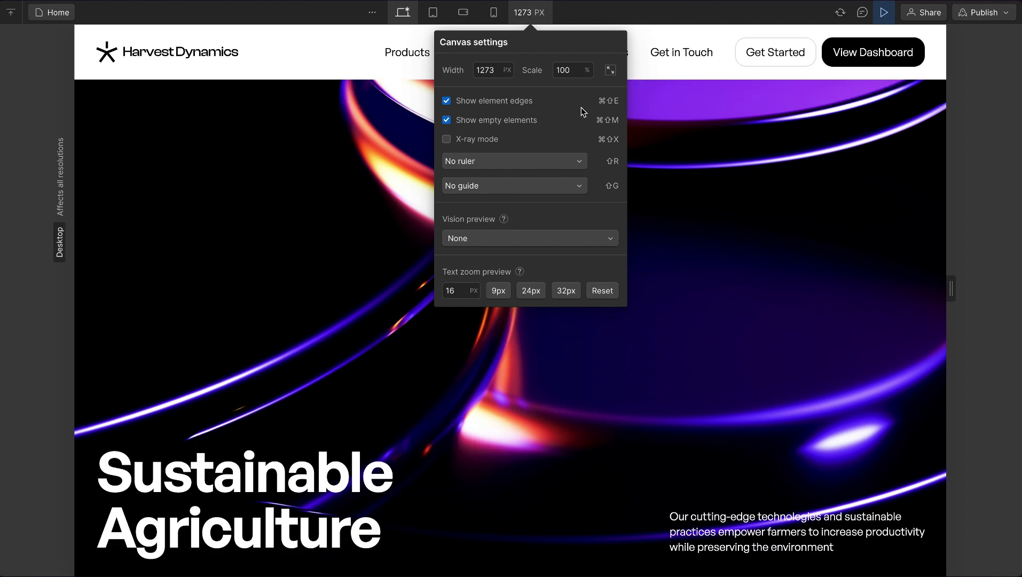
left_click(529, 15)
left_click(886, 13)
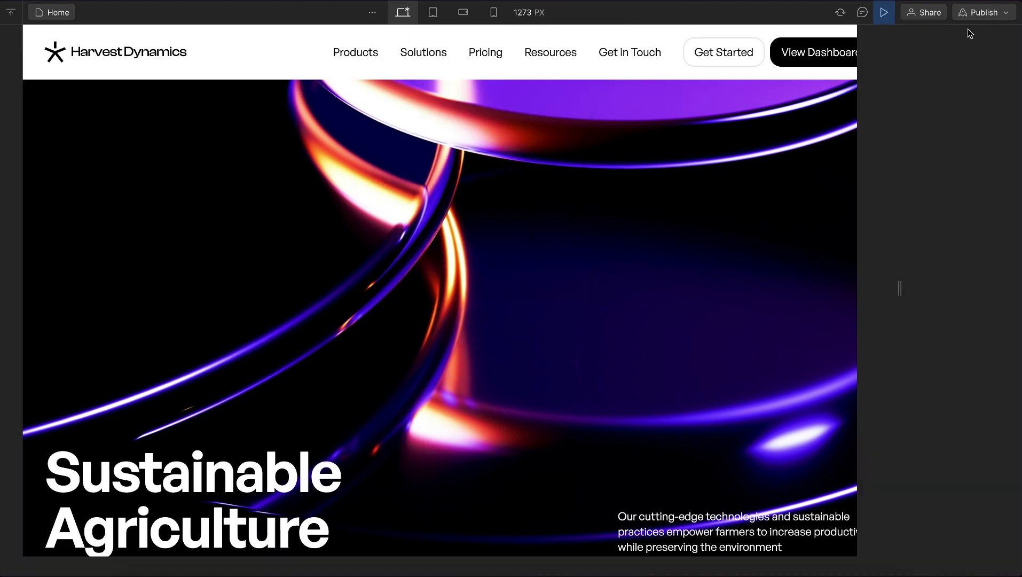
left_click(969, 13)
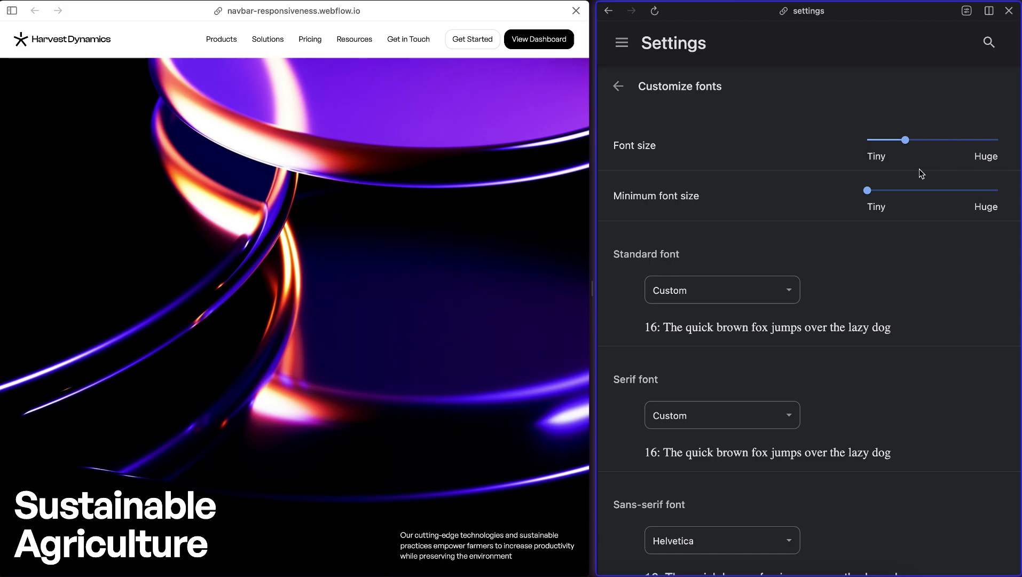
- Test Chrome's default font size at 20 and 12 on the narrowed live site, settling on 15
mouse_move(905, 140)
mouse_move(907, 140)
left_mouse_down()
mouse_move(930, 143)
mouse_move(906, 142)
left_mouse_up()
left_click_drag(591, 285, 451, 269)
mouse_move(880, 151)
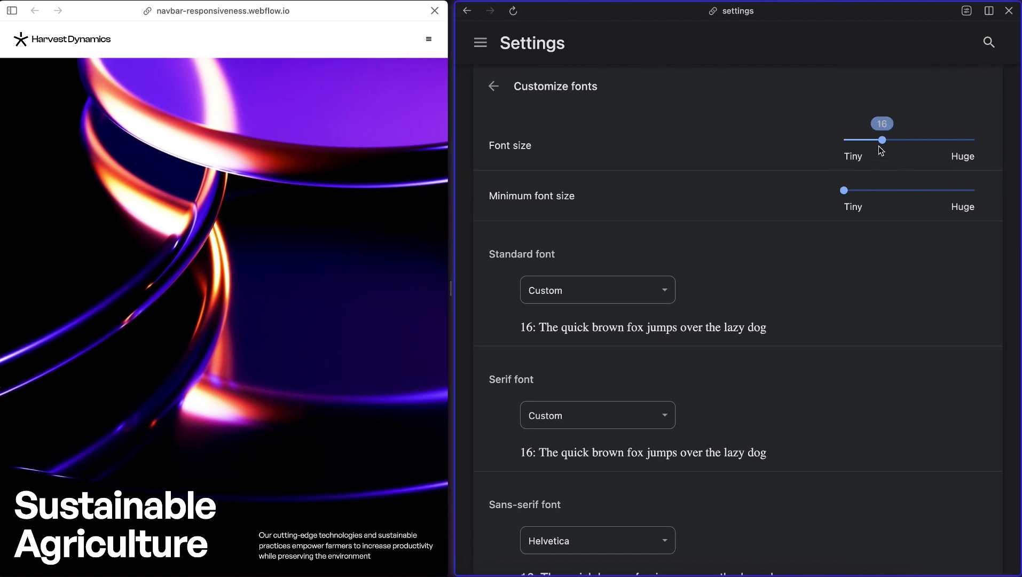
mouse_move(882, 141)
left_mouse_down()
mouse_move(855, 142)
mouse_move(877, 145)
left_mouse_up()
mouse_move(861, 141)
left_mouse_down()
mouse_move(846, 138)
mouse_move(880, 140)
left_mouse_up()
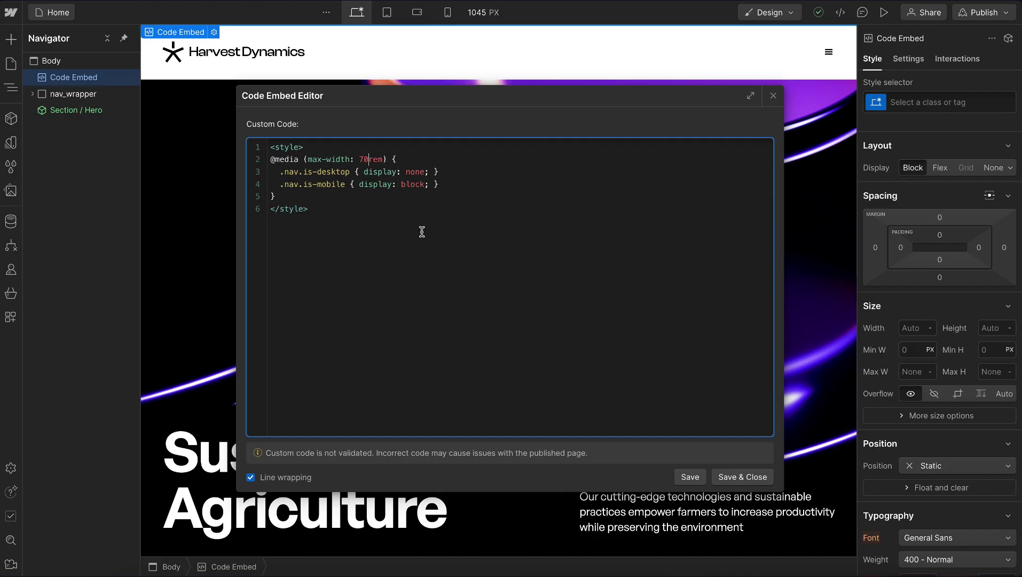
- Change the embed's breakpoint from 70rem to 70em, save it, and enter Preview
key("BackSpace")
left_click(741, 471)
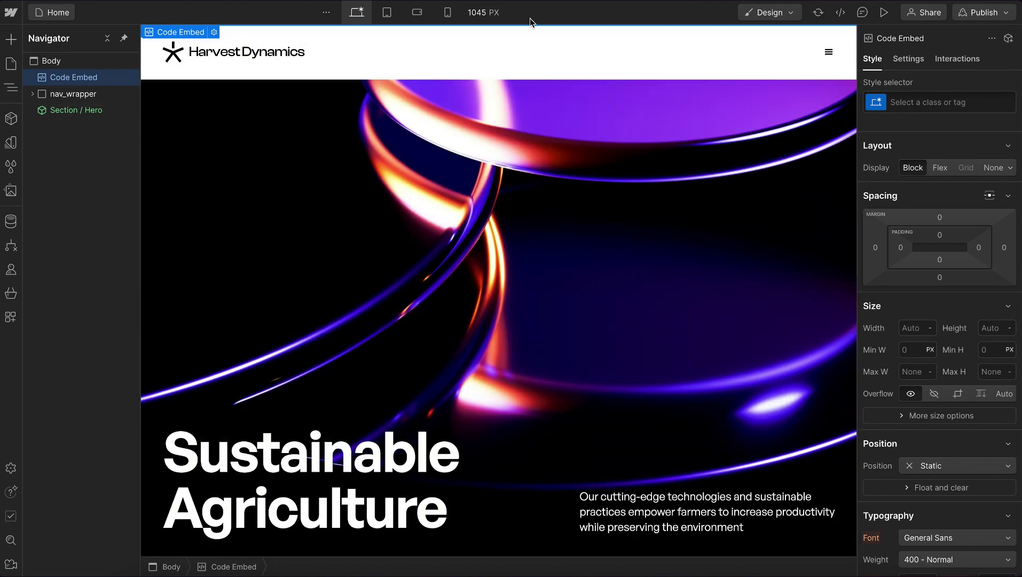
left_click(884, 12)
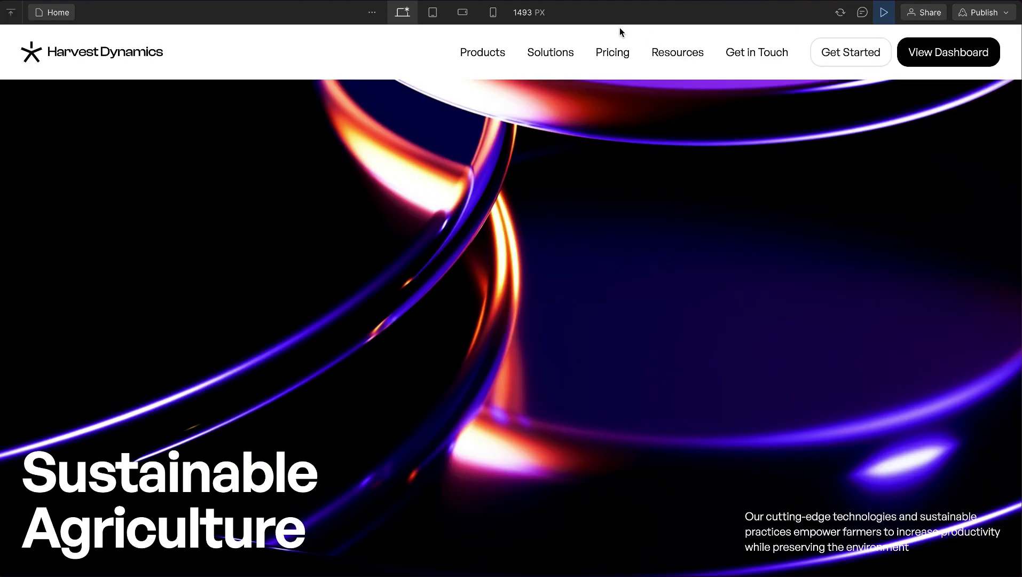
- Test the preview text zoom at 25, then reset it to 16px
left_click(529, 12)
left_click(462, 286)
key("Up")
key("Up")
key("Up")
key("Up")
key("Up")
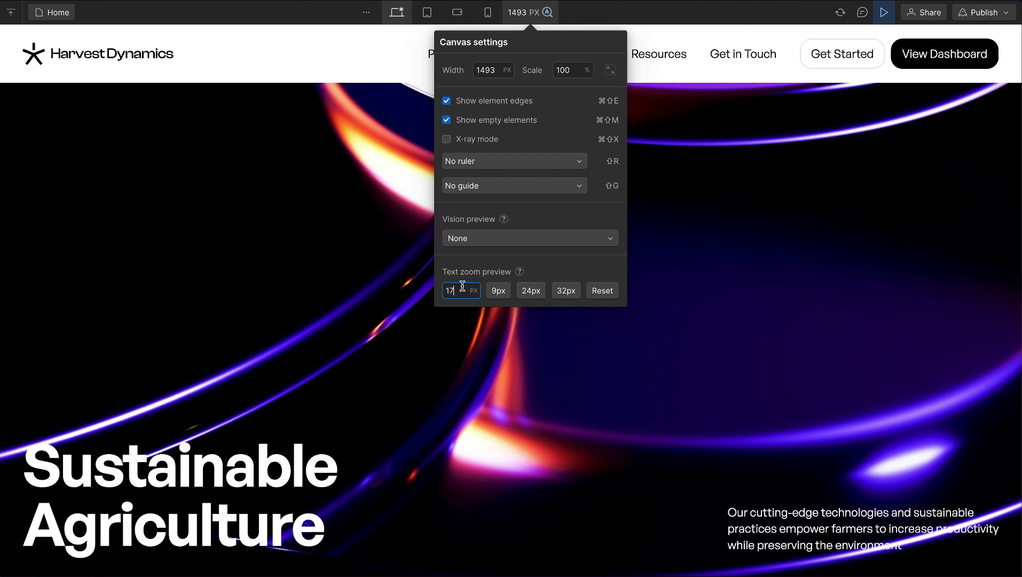
key("Up")
key("Up")
key("Up")
key("Up")
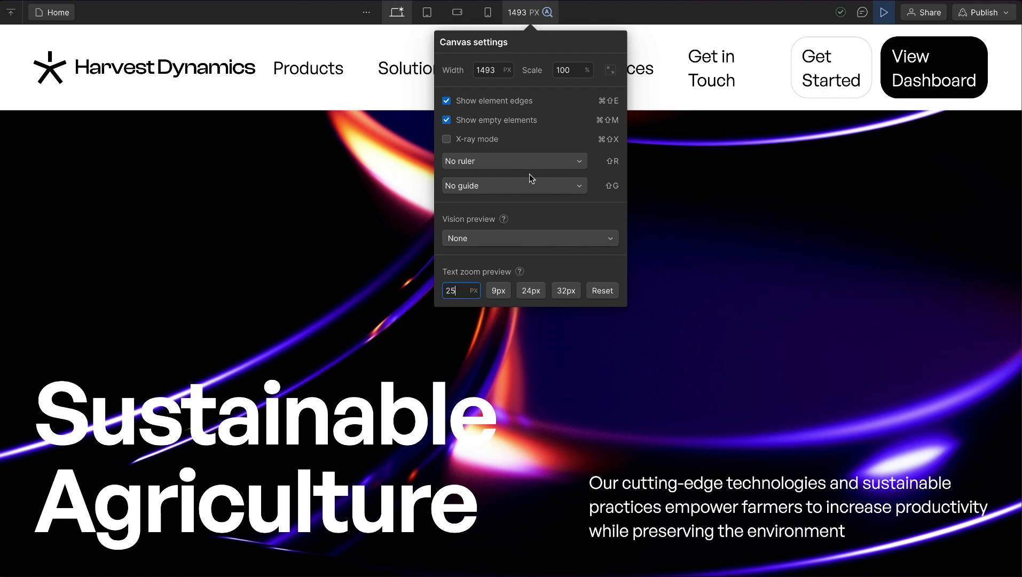
left_click(601, 288)
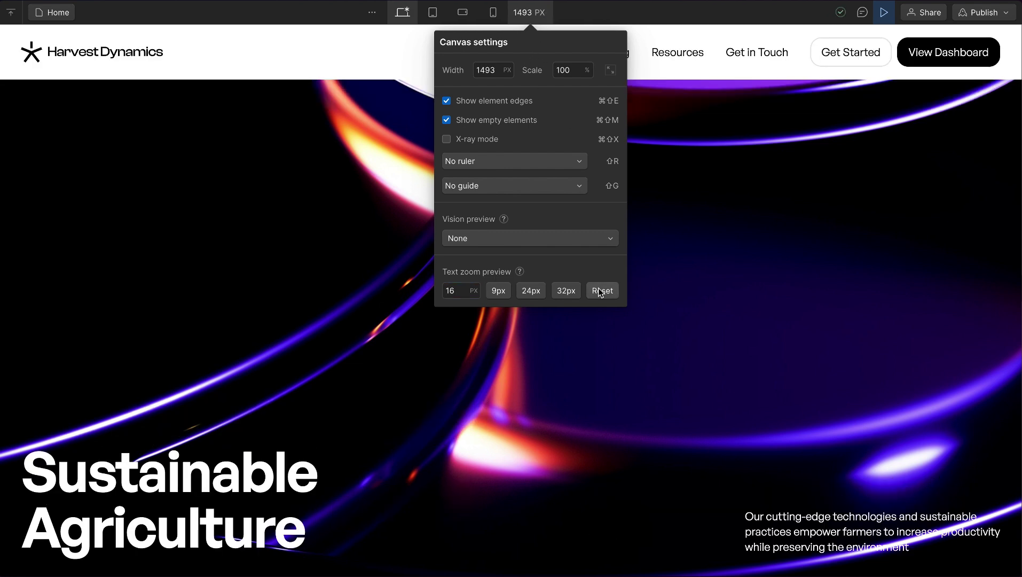
- Give nav_wrapper the custom property container-type: inline-size
left_click(882, 14)
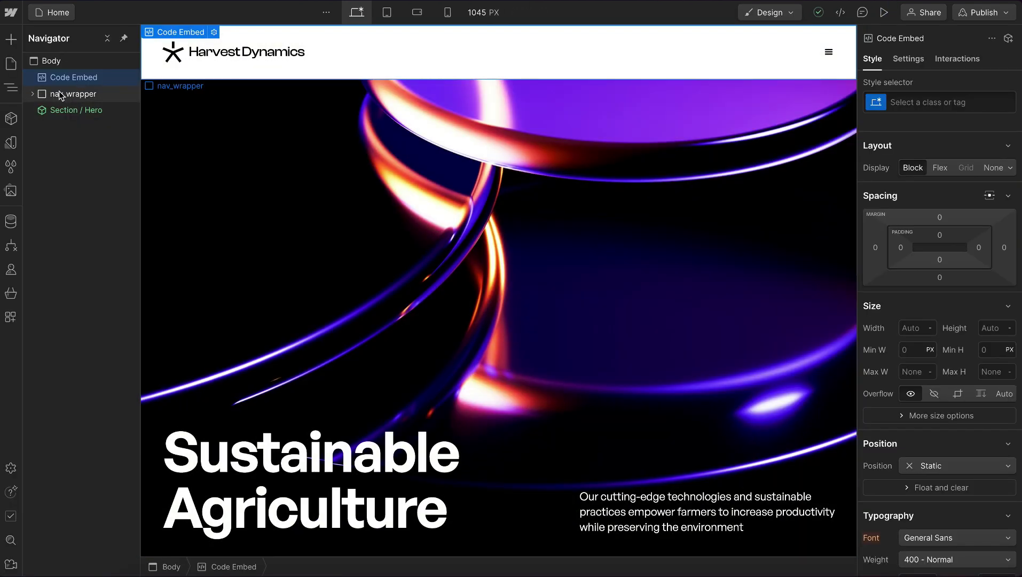
left_click(60, 95)
scroll(937, 415, "down", 10)
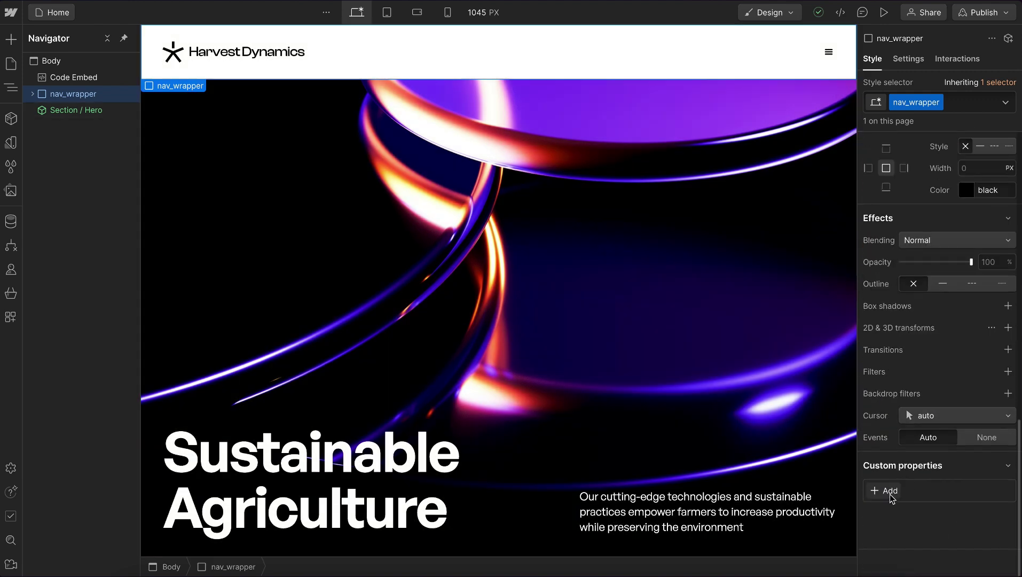
left_click(880, 493)
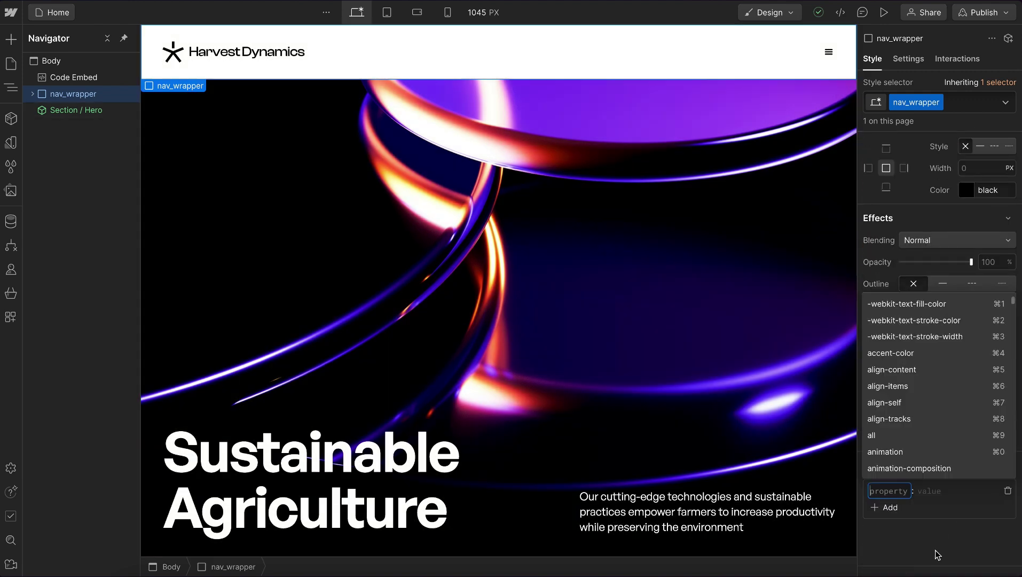
type("container-type")
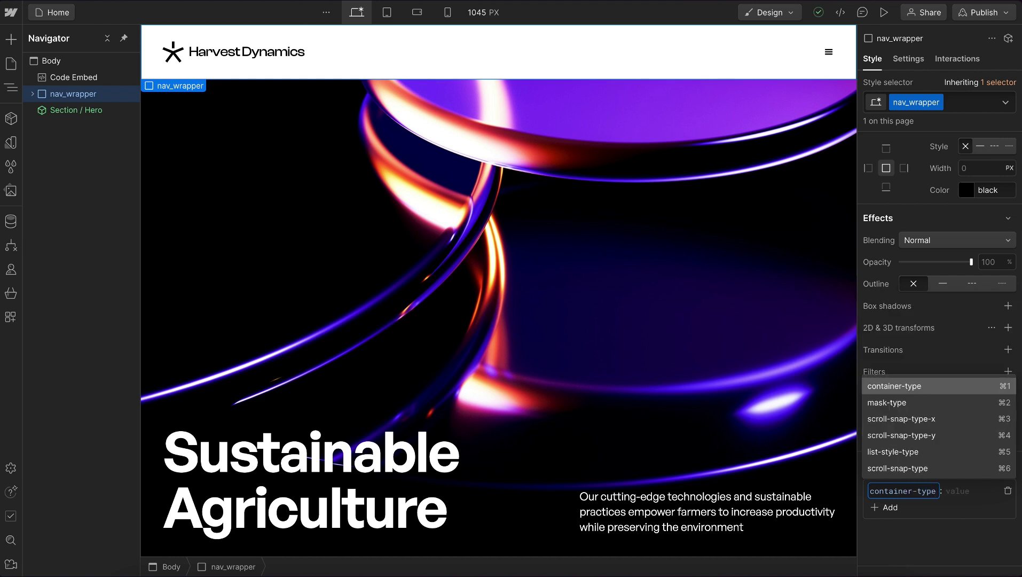
key("Tab")
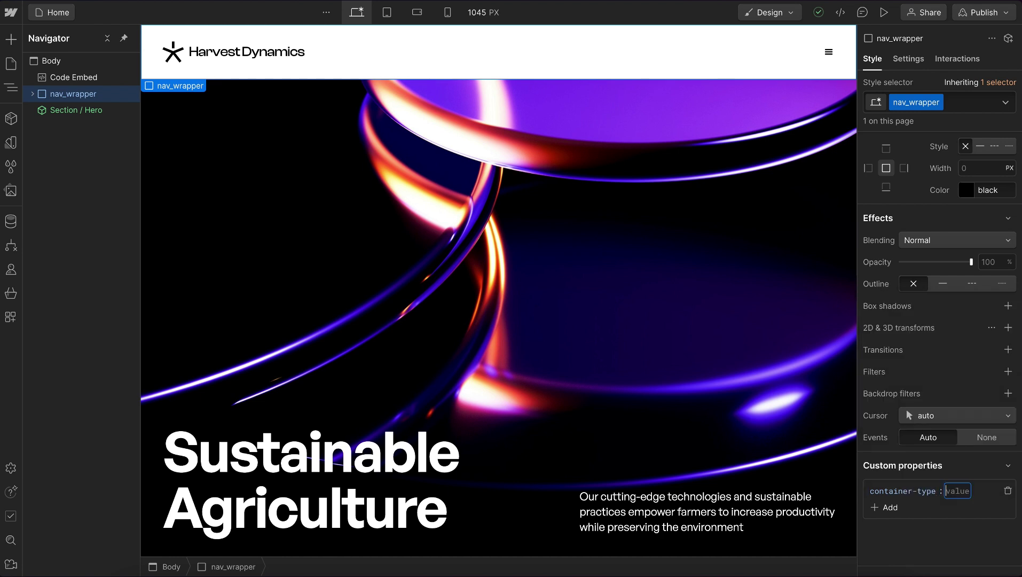
type("inline-size")
key("Return")
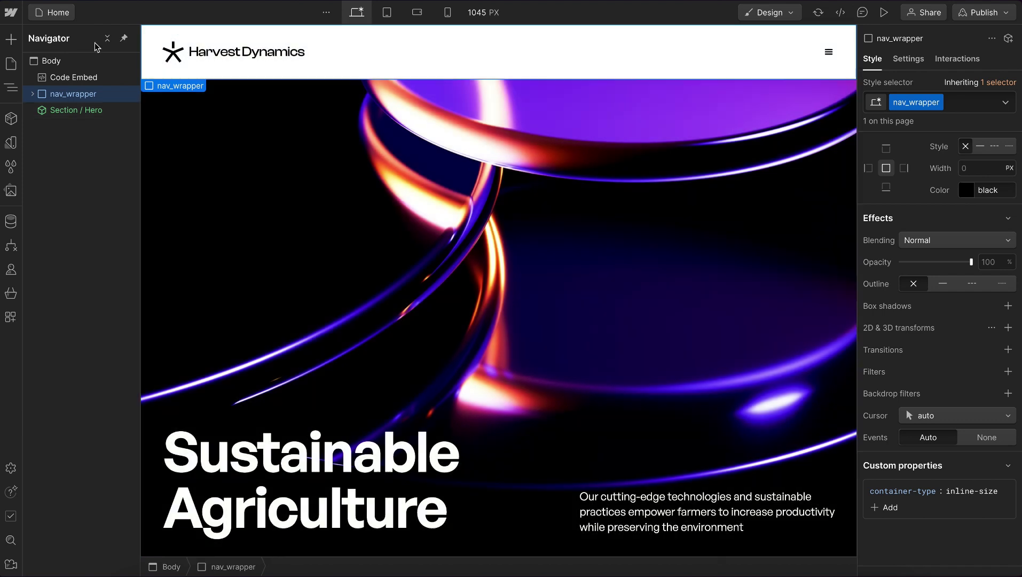
double_click(74, 77)
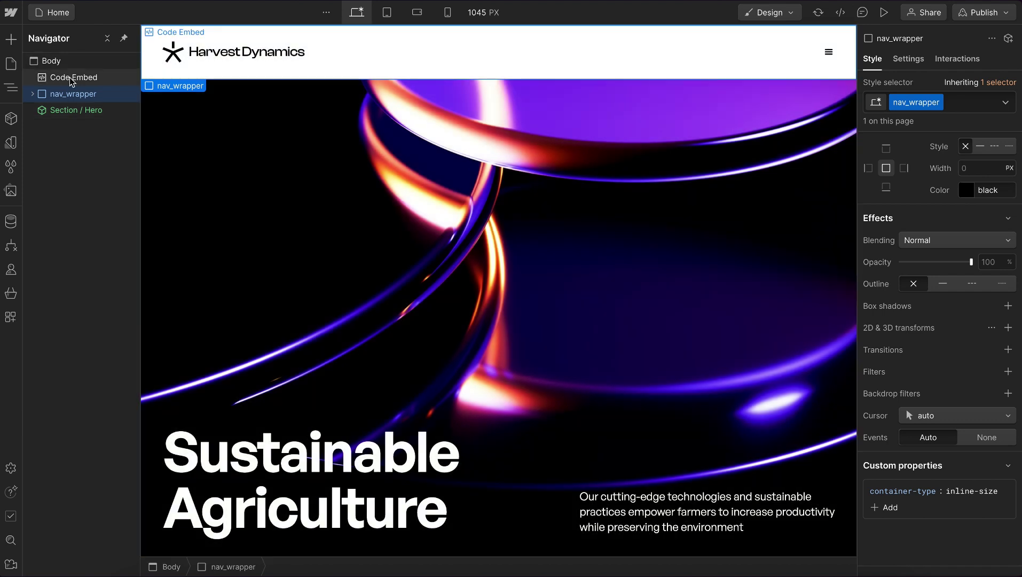
double_click(284, 160)
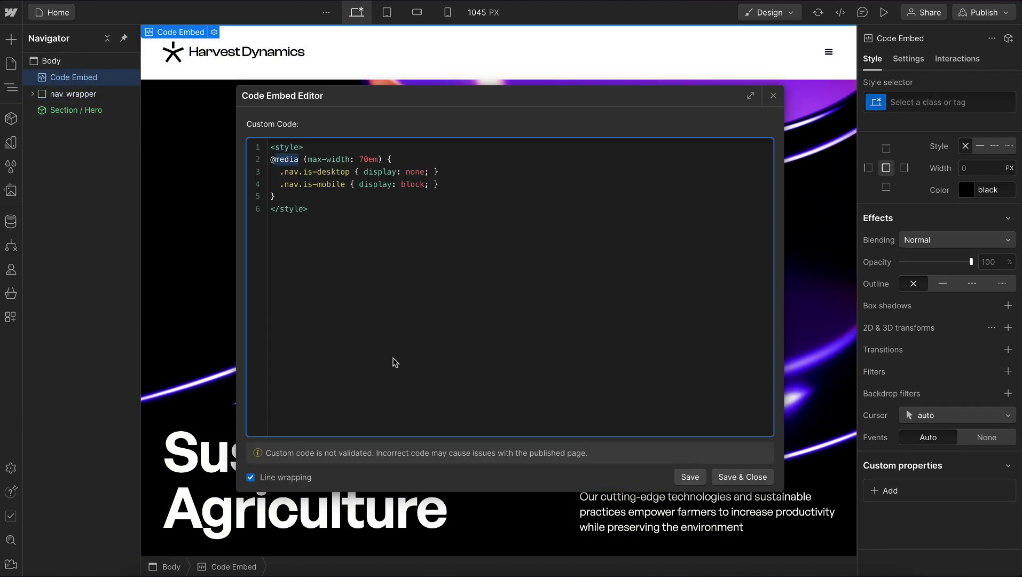
type("container")
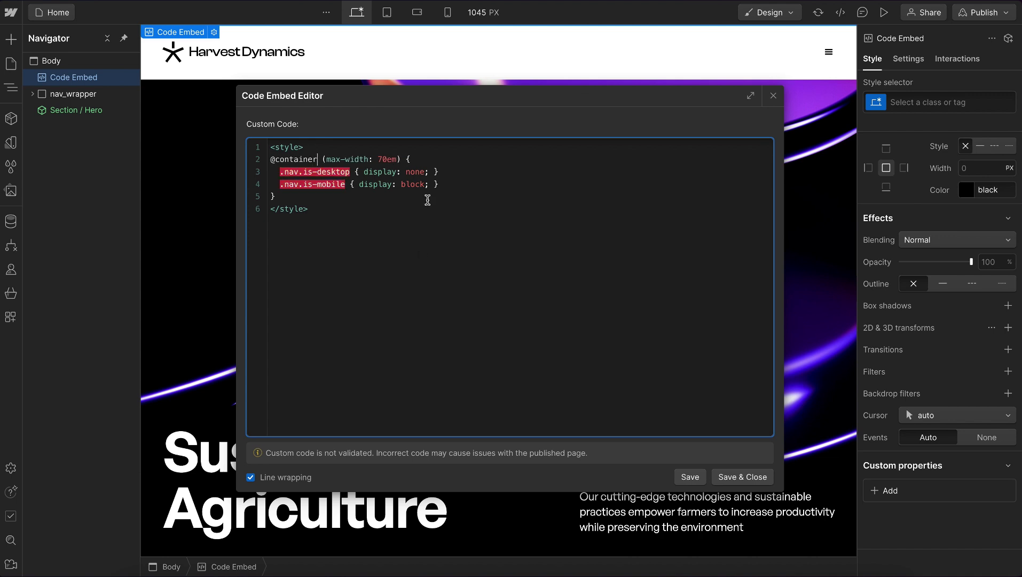
left_click_drag(353, 160, 406, 159)
double_click(385, 159)
left_click(757, 477)
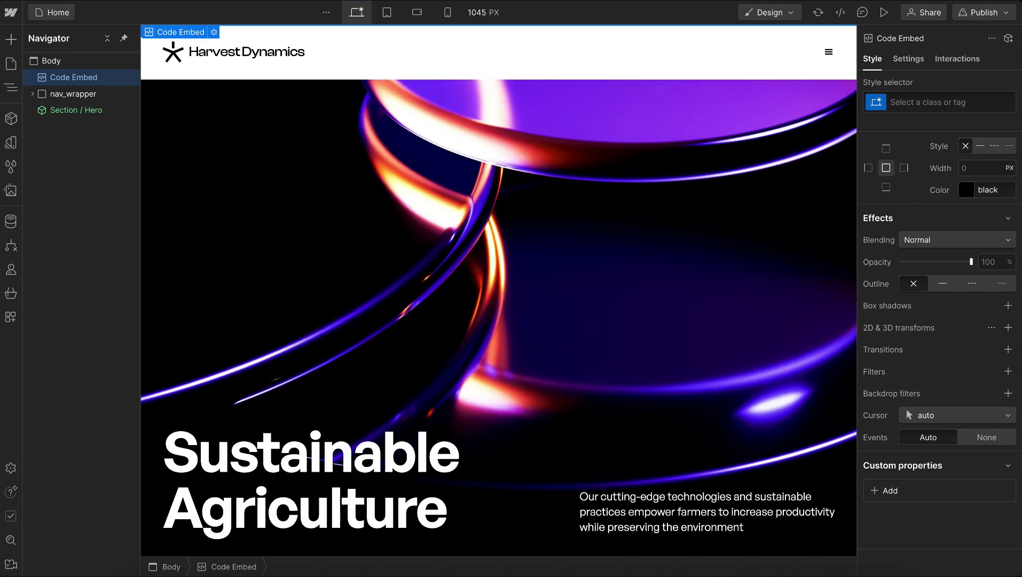
left_click(884, 12)
- Raise the preview text zoom to 22 to collapse the nav, then reset it
left_click(529, 13)
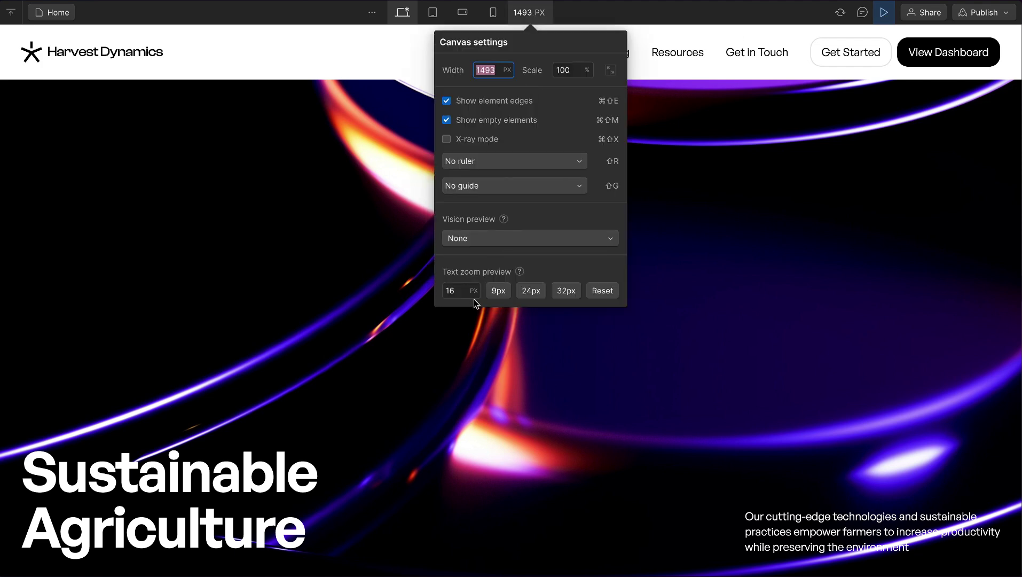
left_click(459, 290)
key("Up")
key("Up")
key("Up")
key("Up")
key("Up")
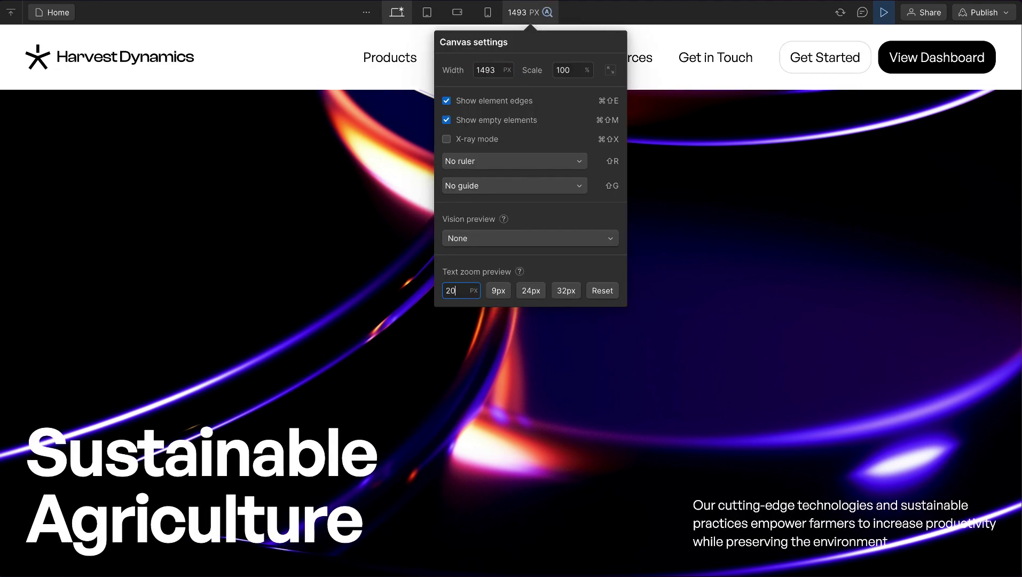
key("Up")
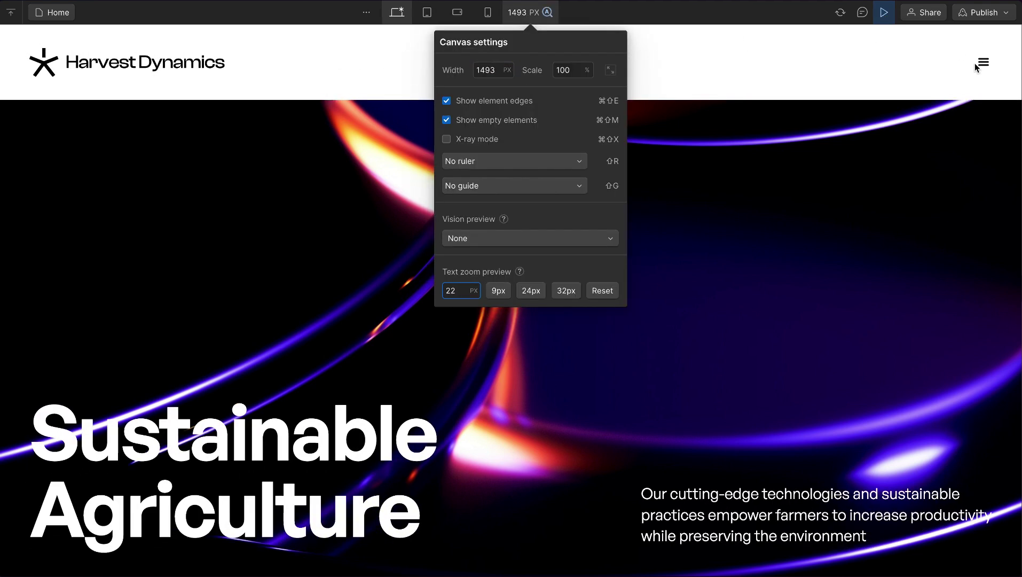
left_click(604, 296)
left_click(428, 11)
- Test text zoom 10 on the 768 px tablet view, reset to 16, and return to the desktop designer
left_click(529, 12)
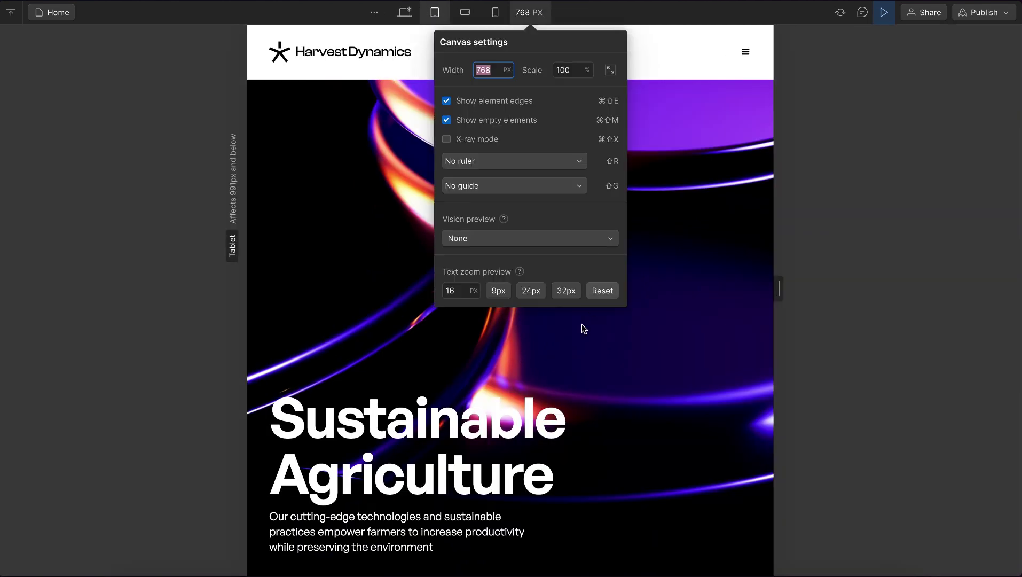
double_click(458, 290)
type("10")
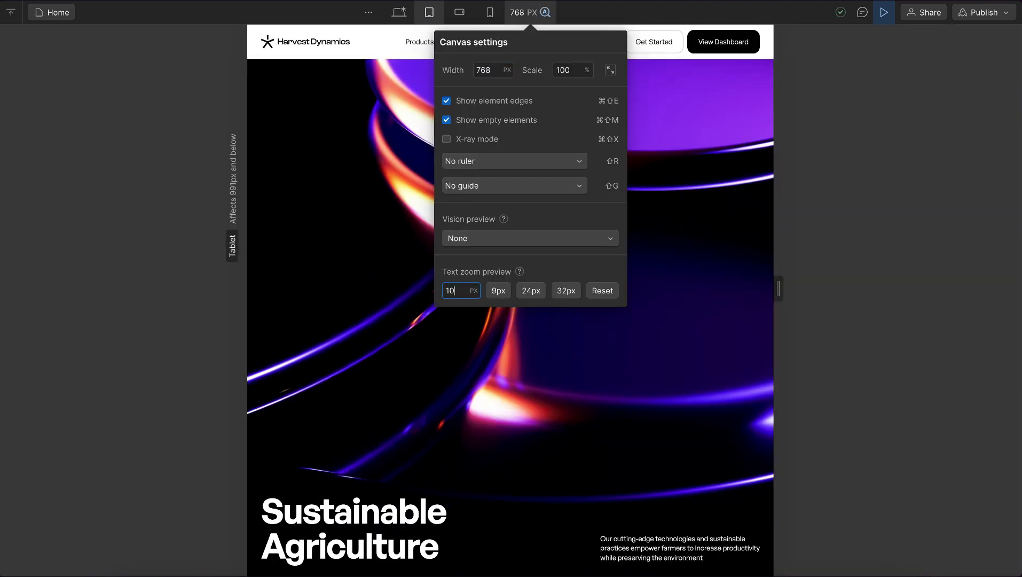
left_click(533, 13)
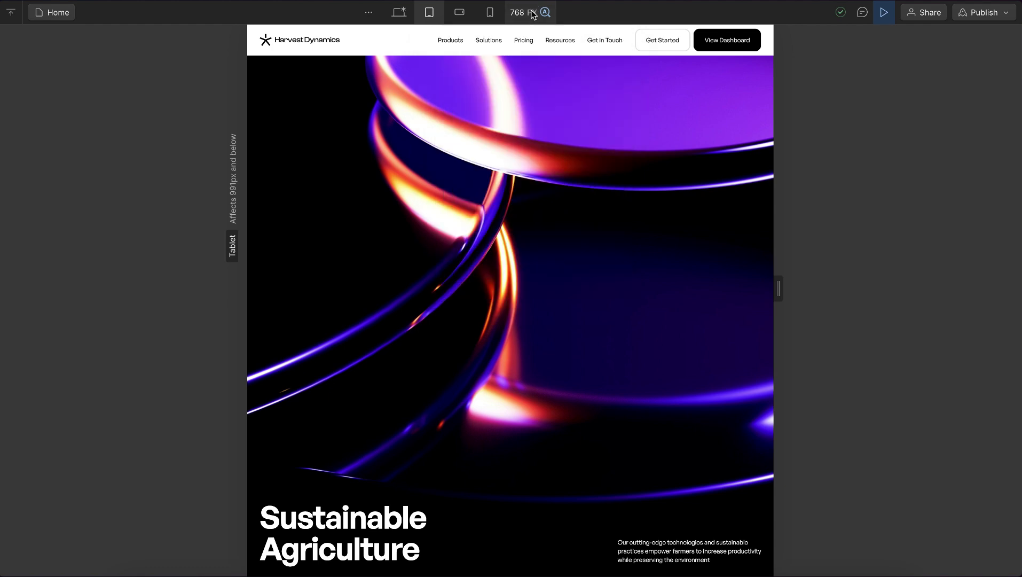
left_click(532, 13)
left_click(598, 289)
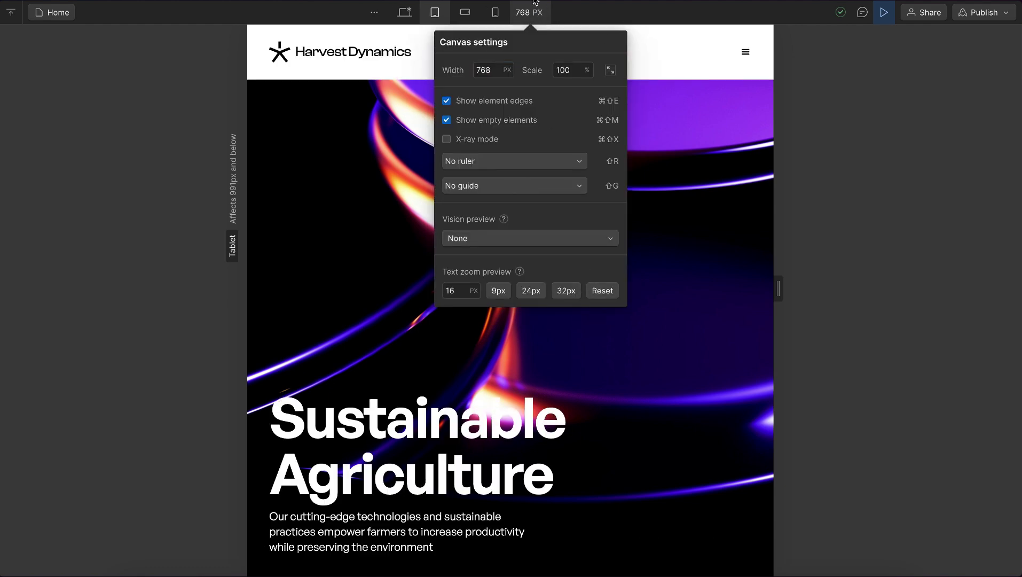
left_click(404, 12)
left_click(884, 12)
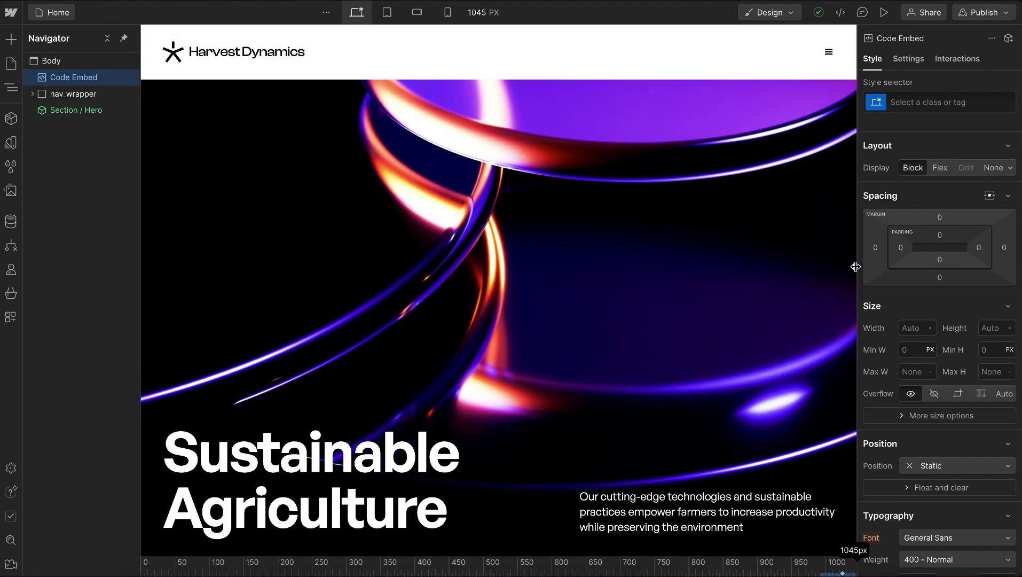
- Check the Code Embed's 70em max-width value, close the editor, and preview the full desktop nav
double_click(123, 79)
left_click_drag(374, 159, 386, 159)
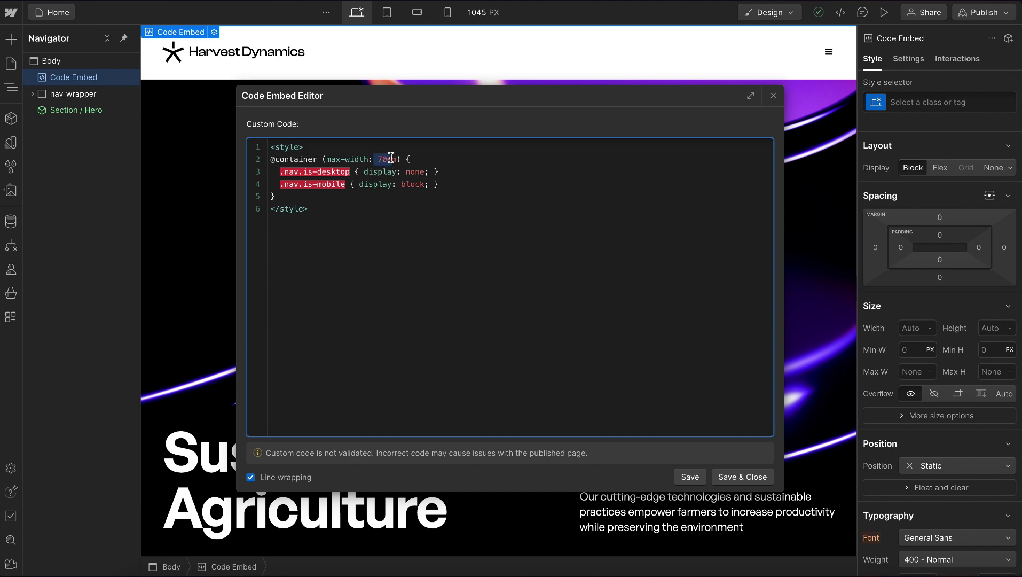
left_click(390, 158)
left_click(772, 97)
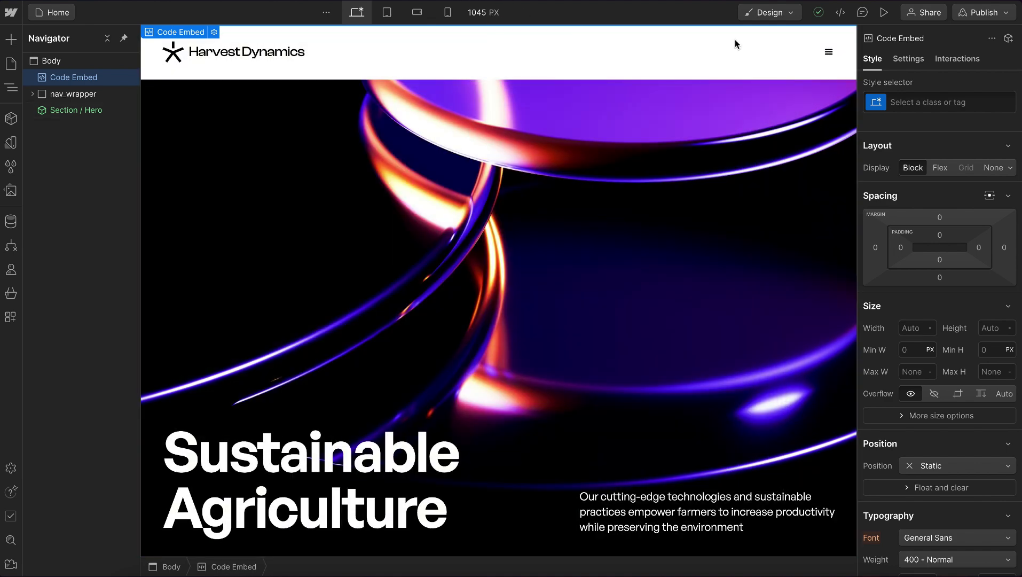
left_click(884, 12)
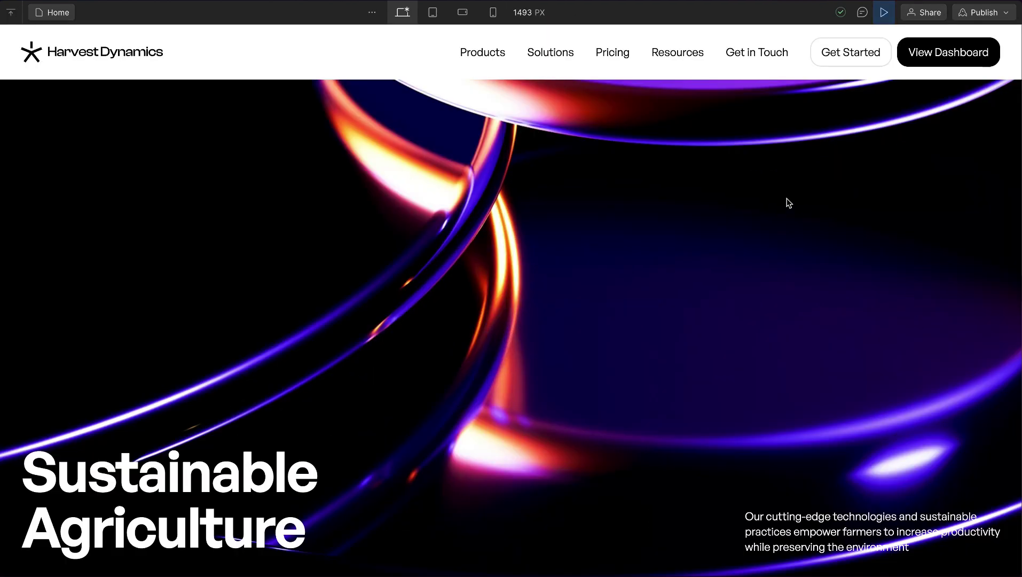